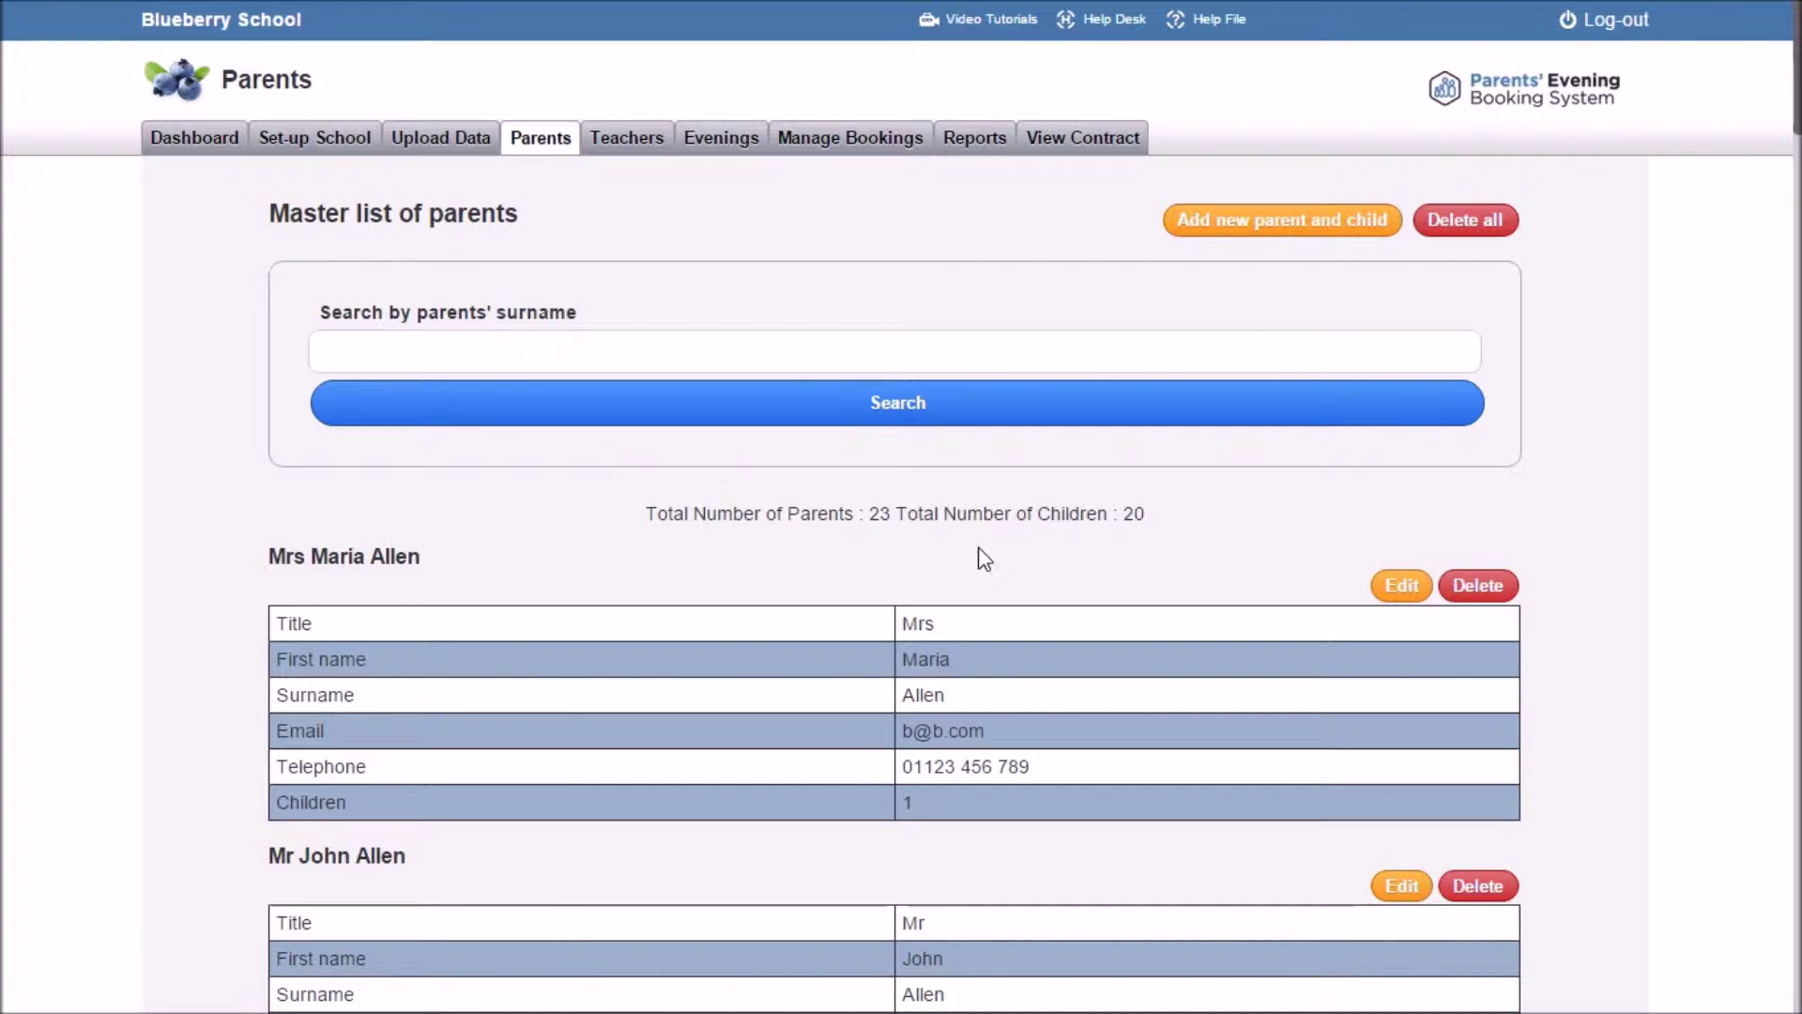
- Delete all teachers from the master list of teachers and confirm the deletion
scroll(977, 563, "down", 4)
scroll(977, 591, "up", 4)
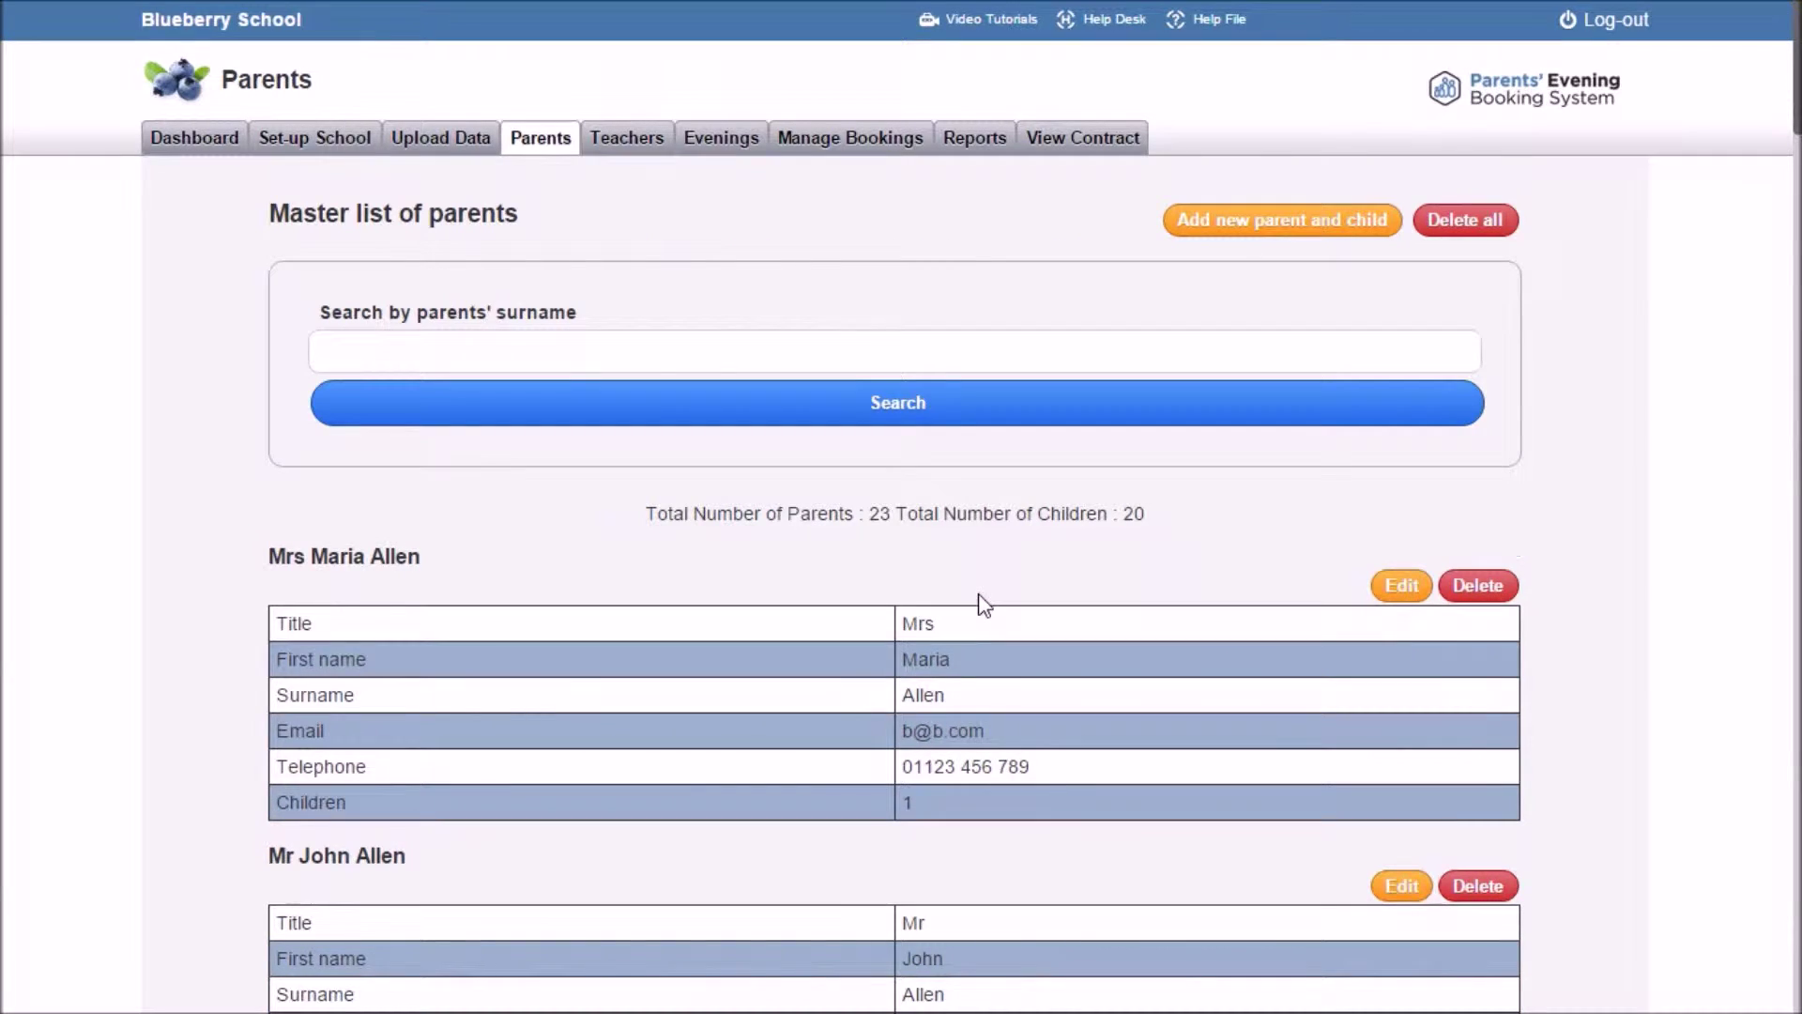
left_click(631, 135)
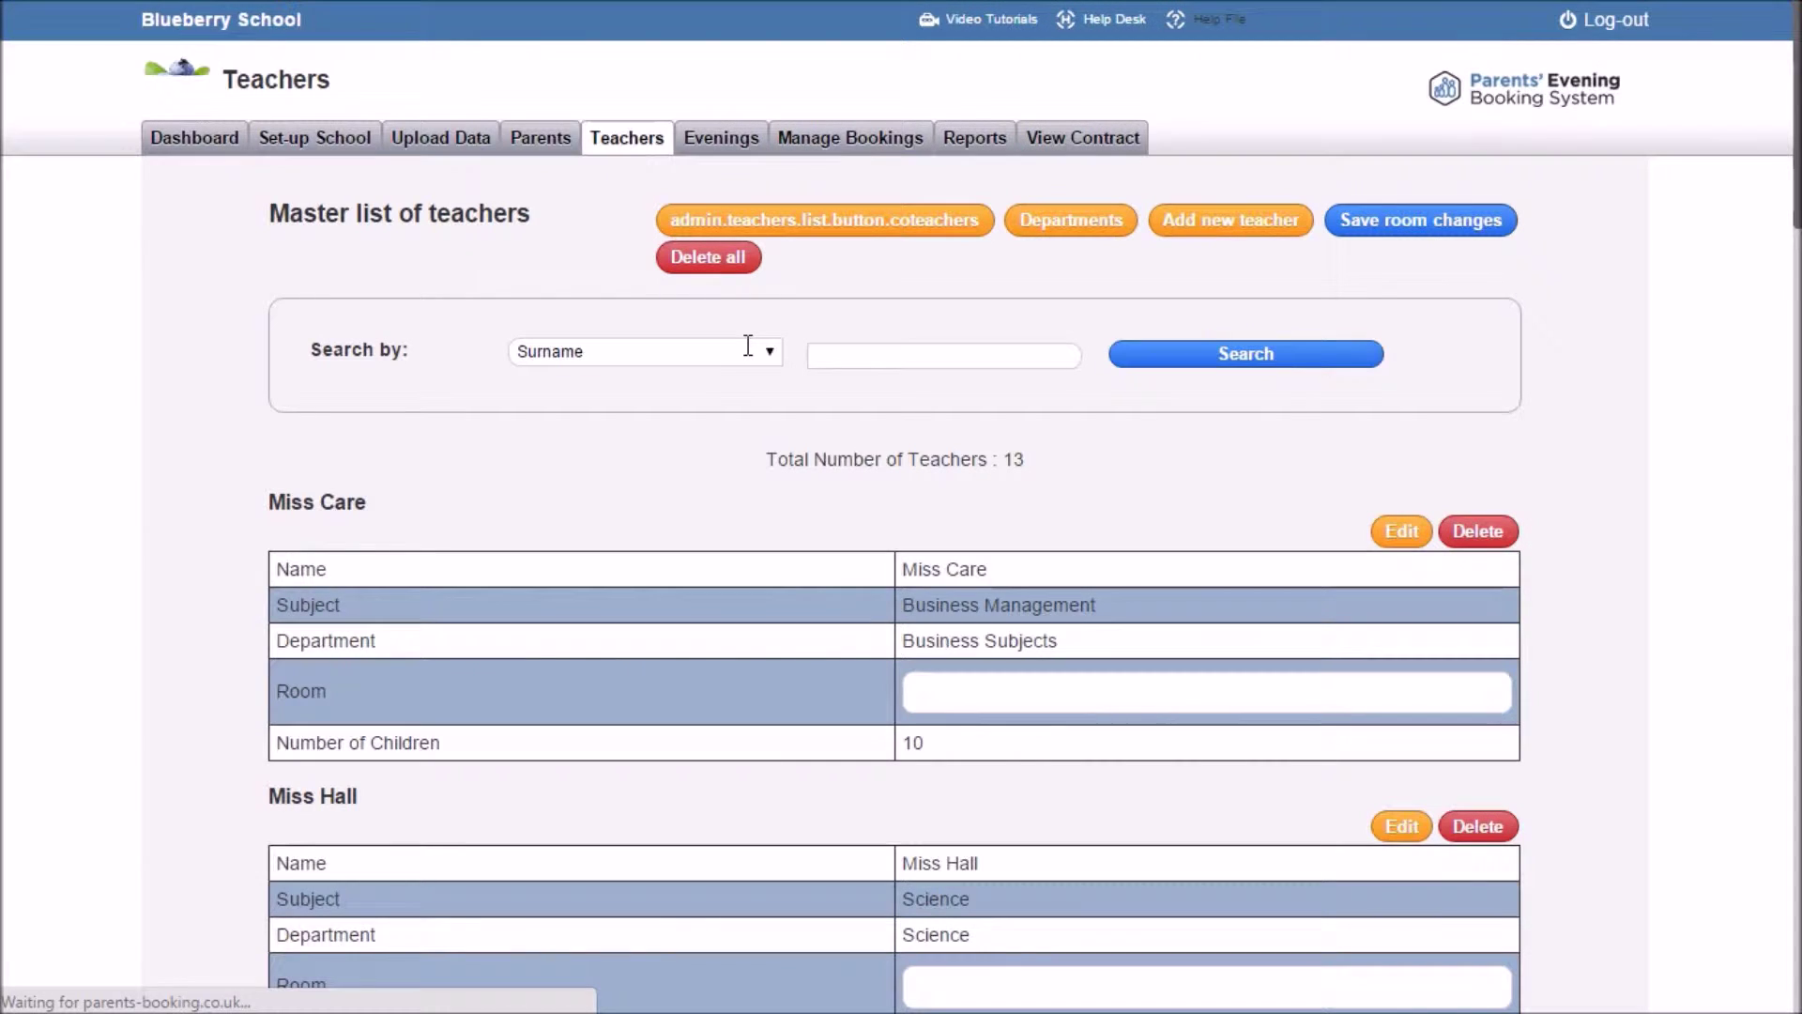
scroll(736, 383, "down", 3)
scroll(737, 383, "up", 3)
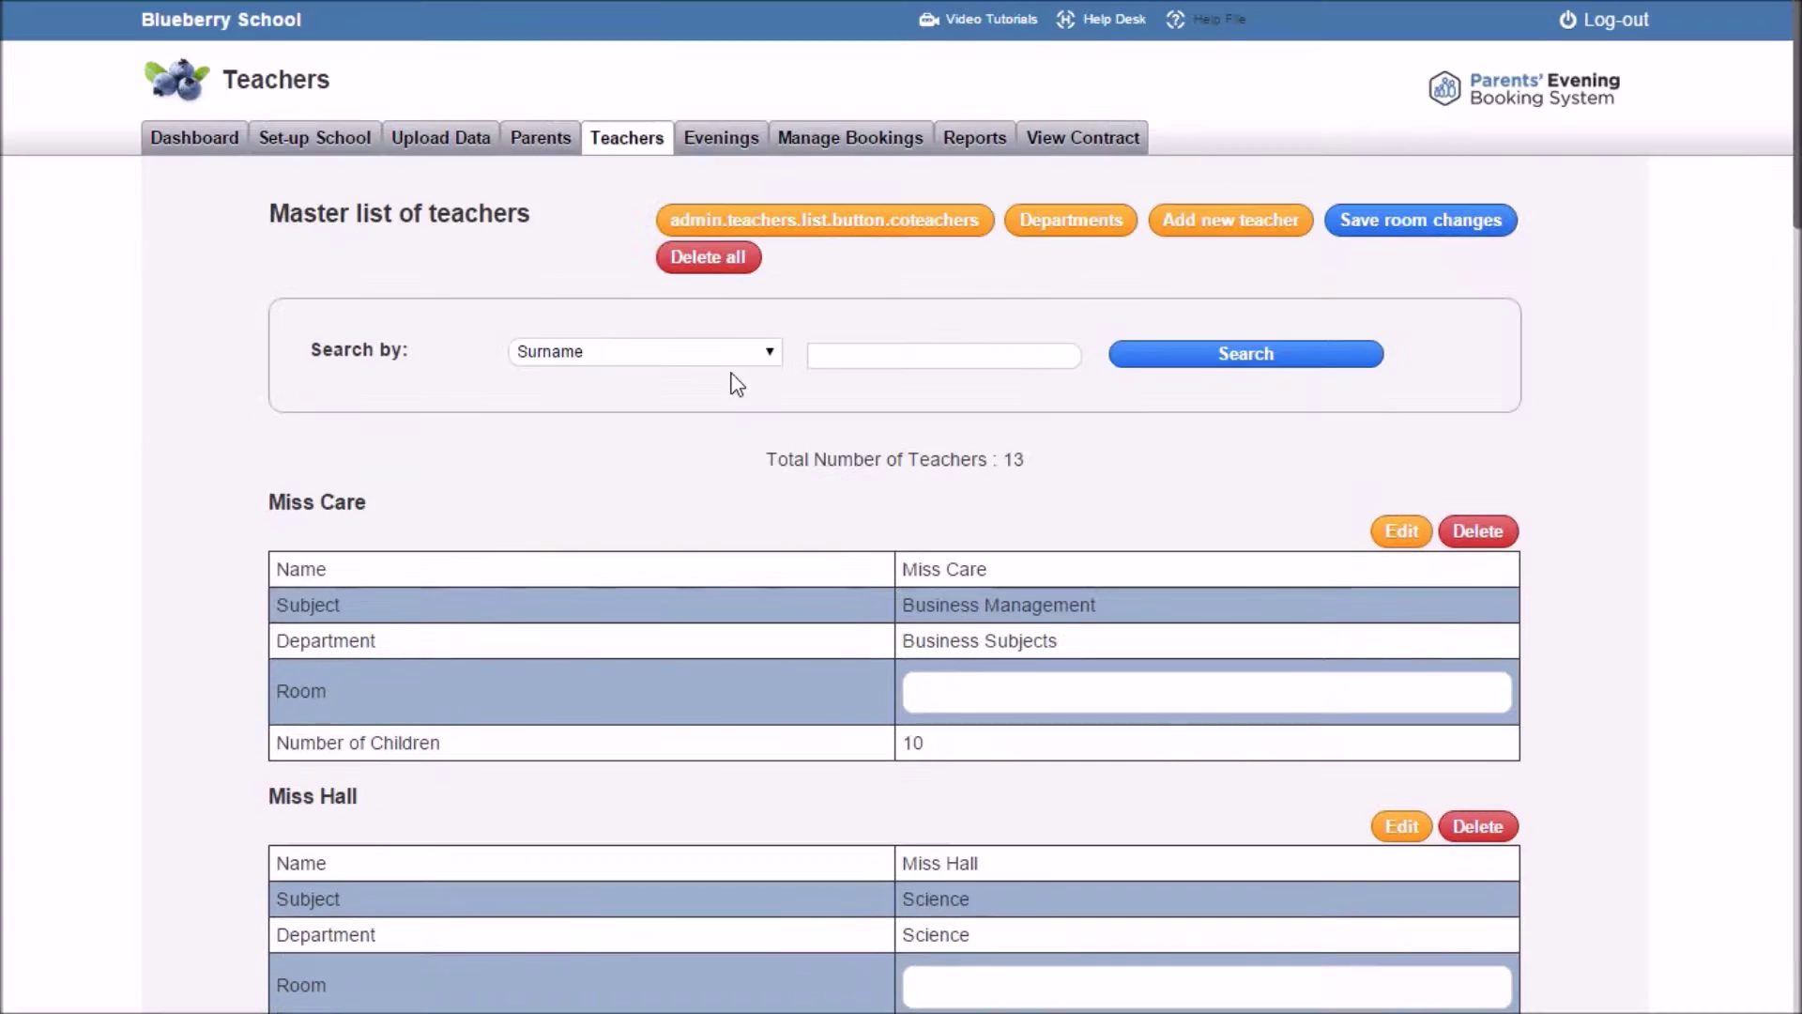
left_click(696, 259)
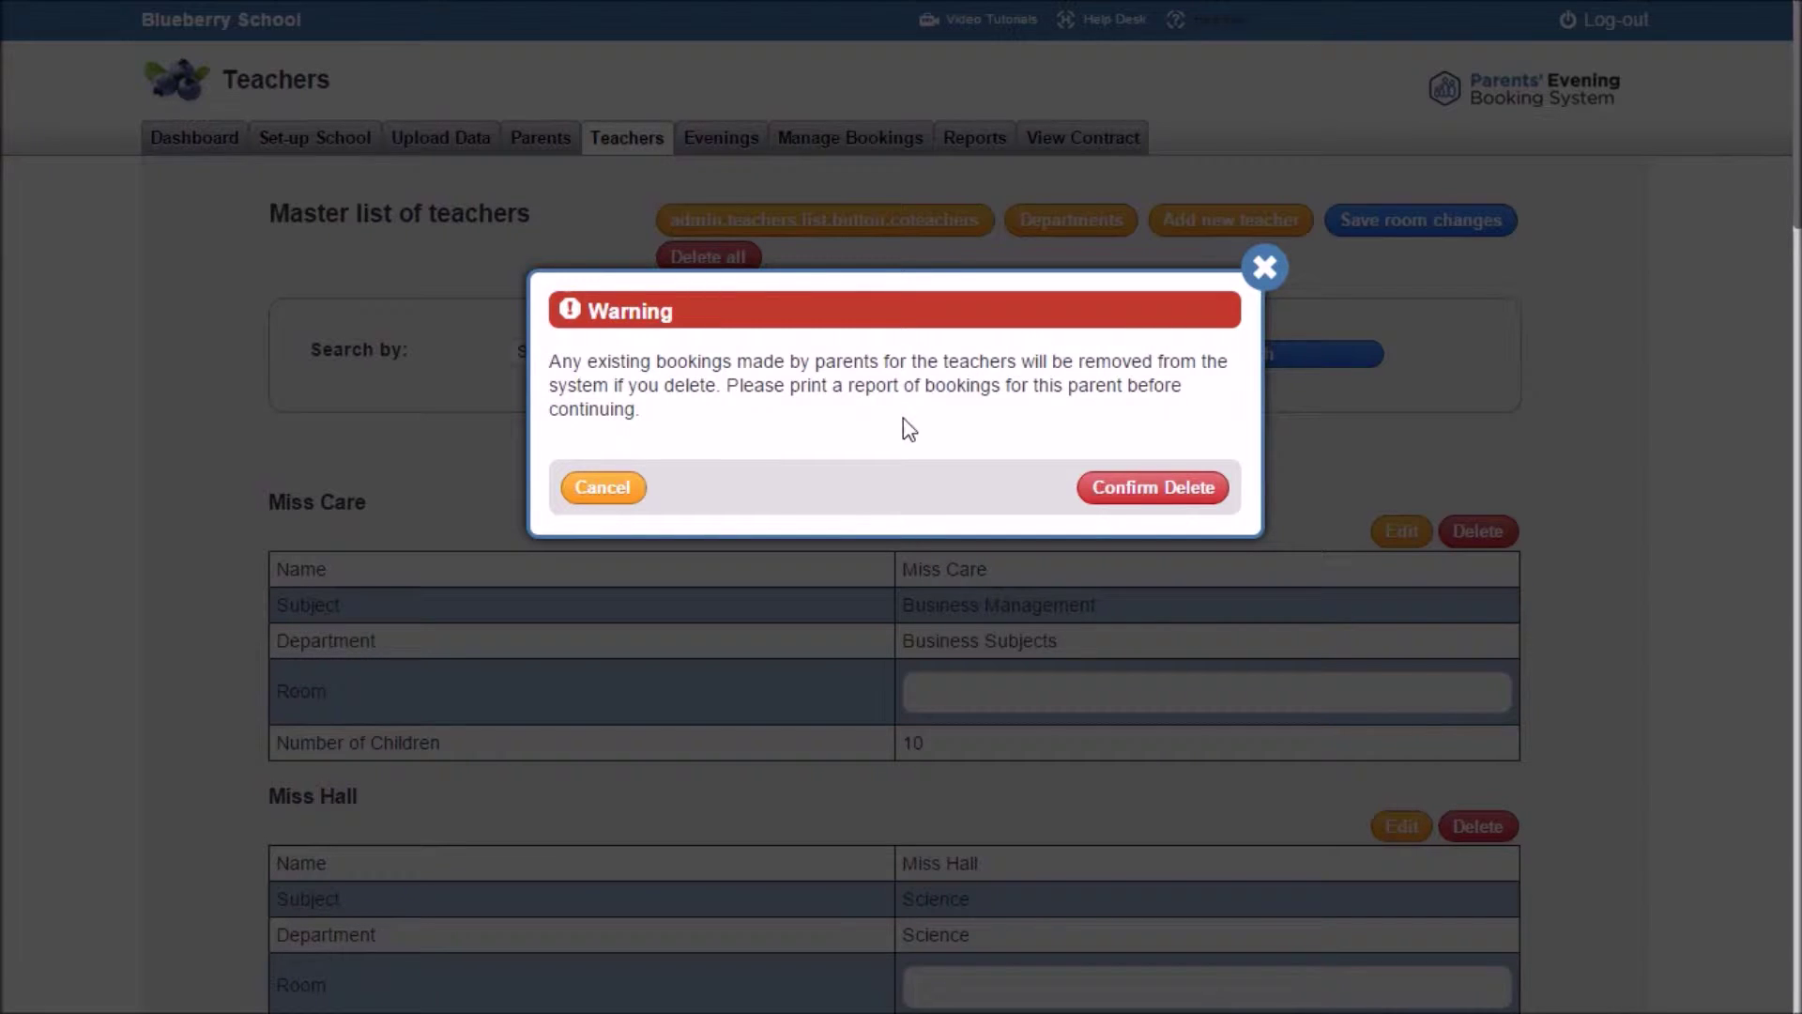
left_click(1136, 507)
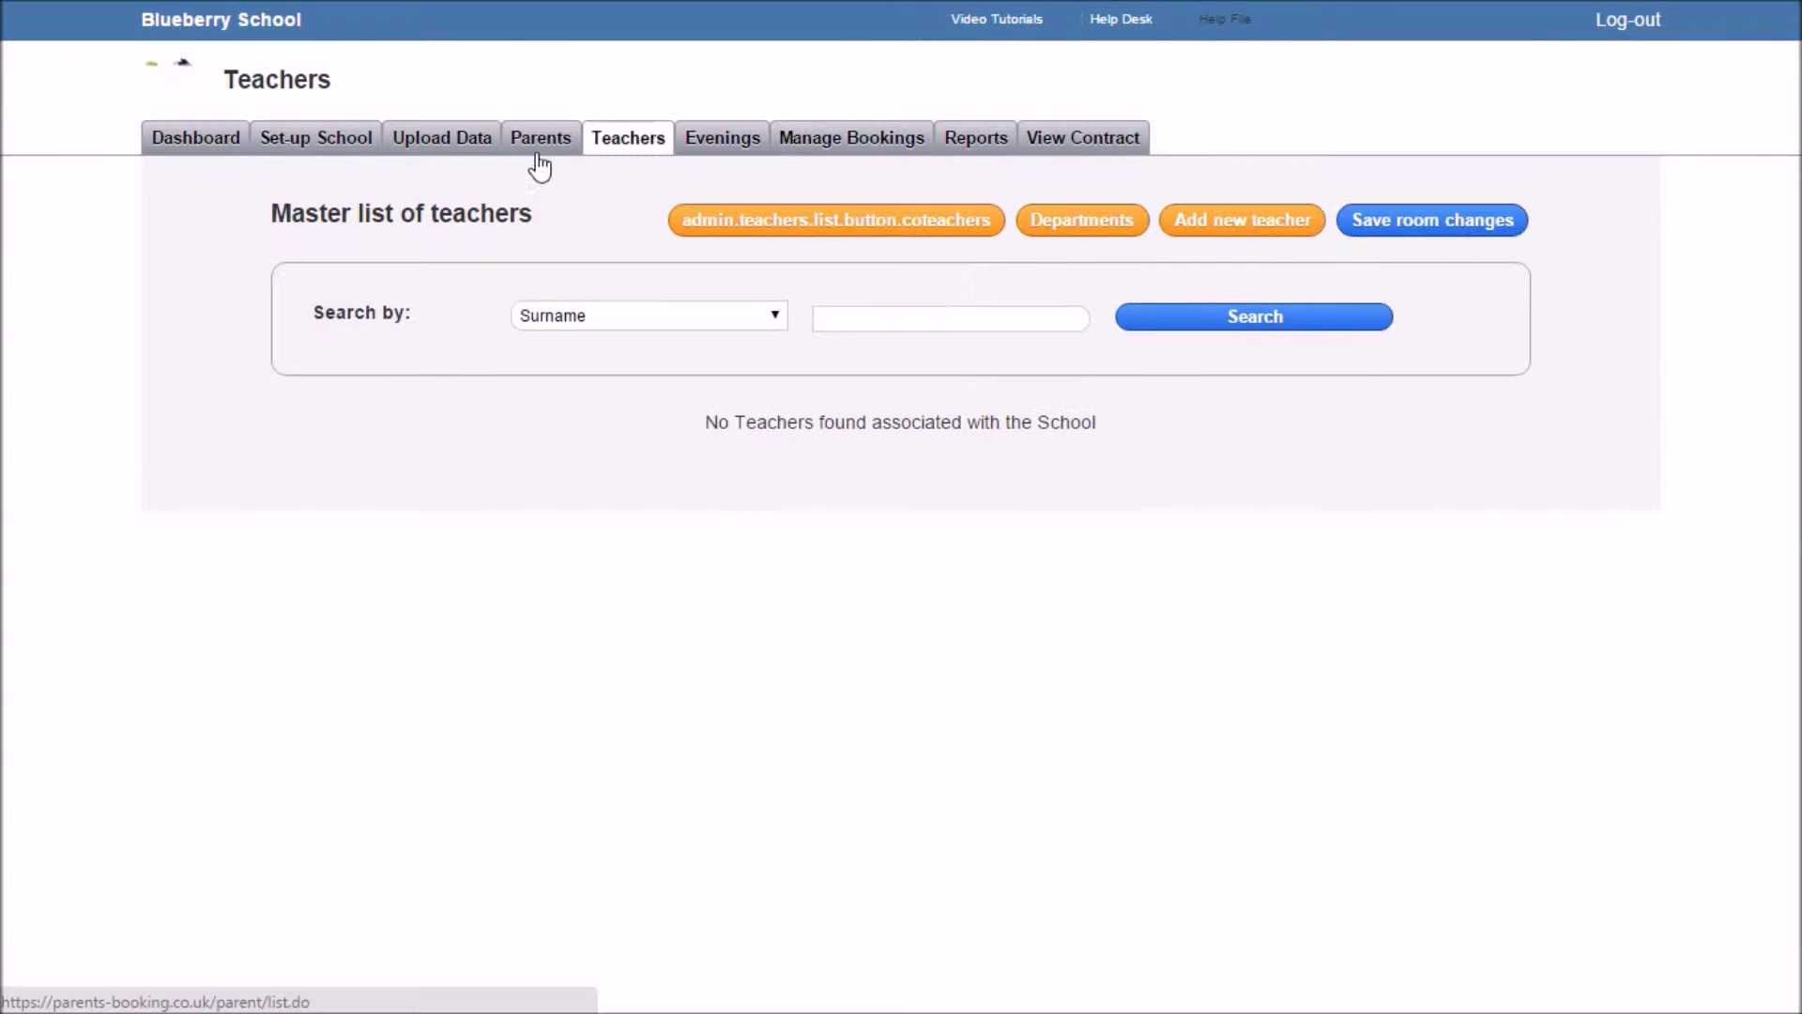
- Delete all parents from the master list of parents and confirm the deletion
left_click(539, 153)
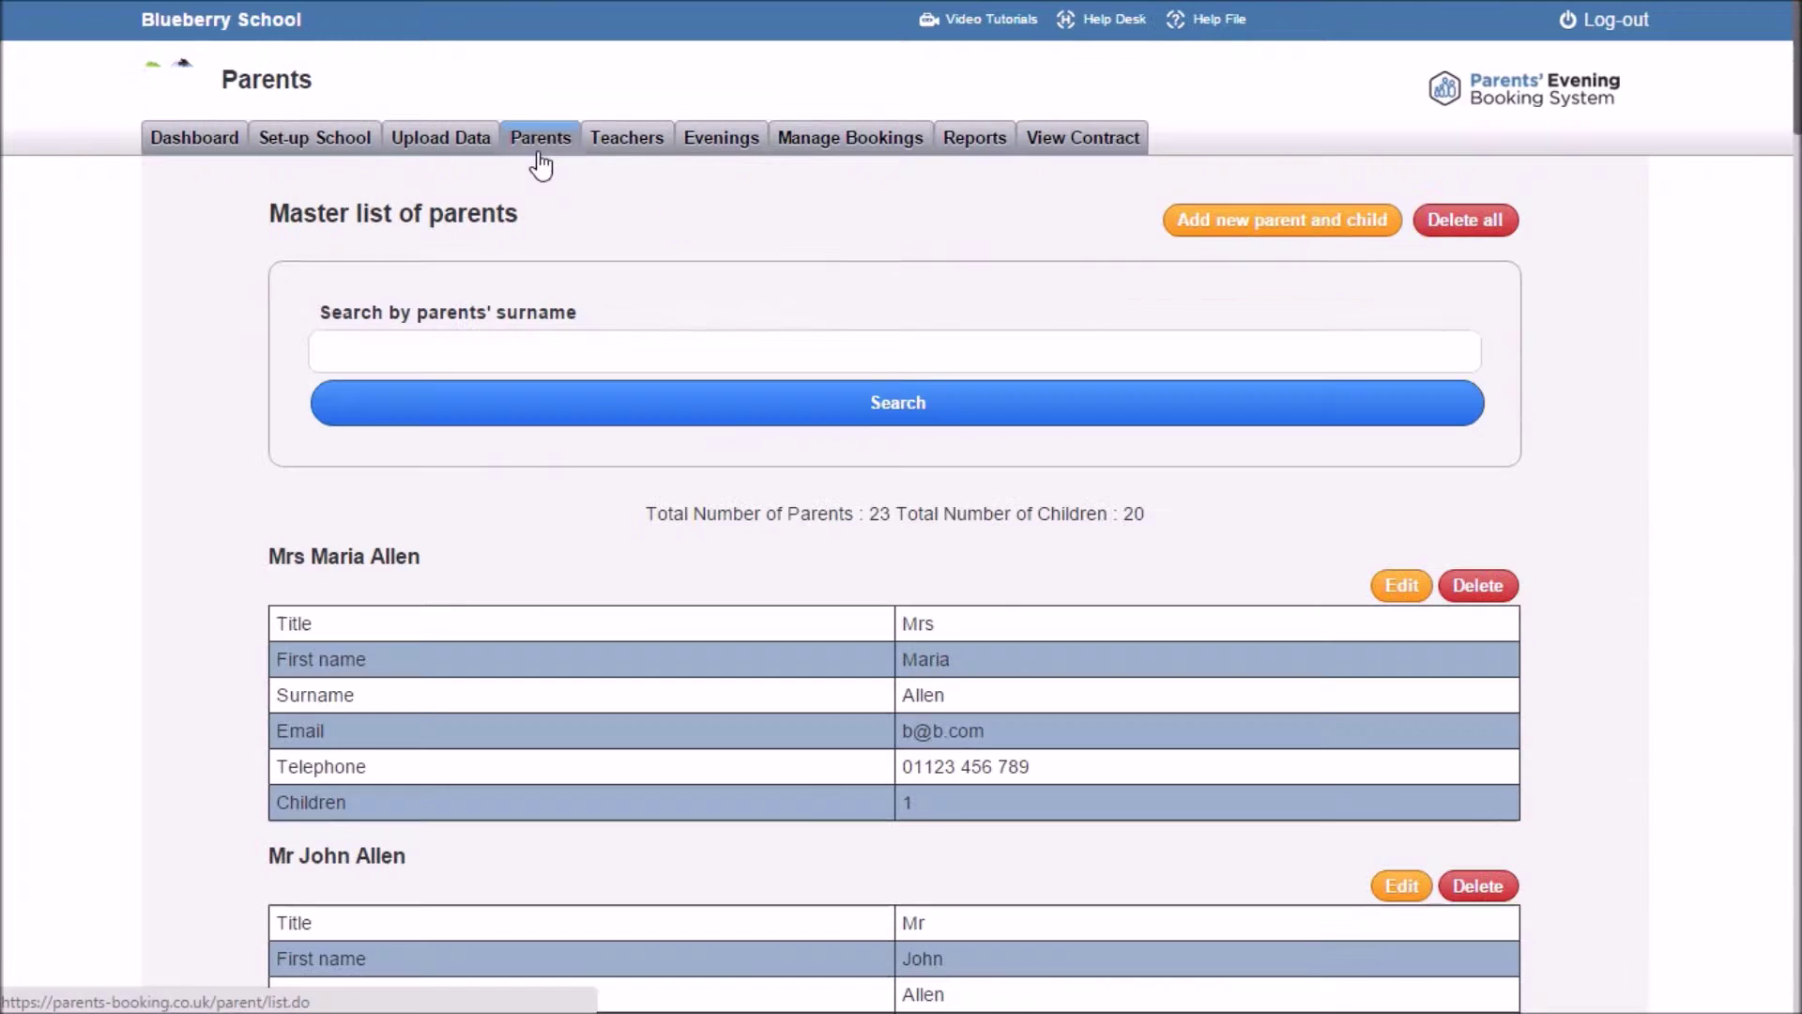
left_click(1464, 223)
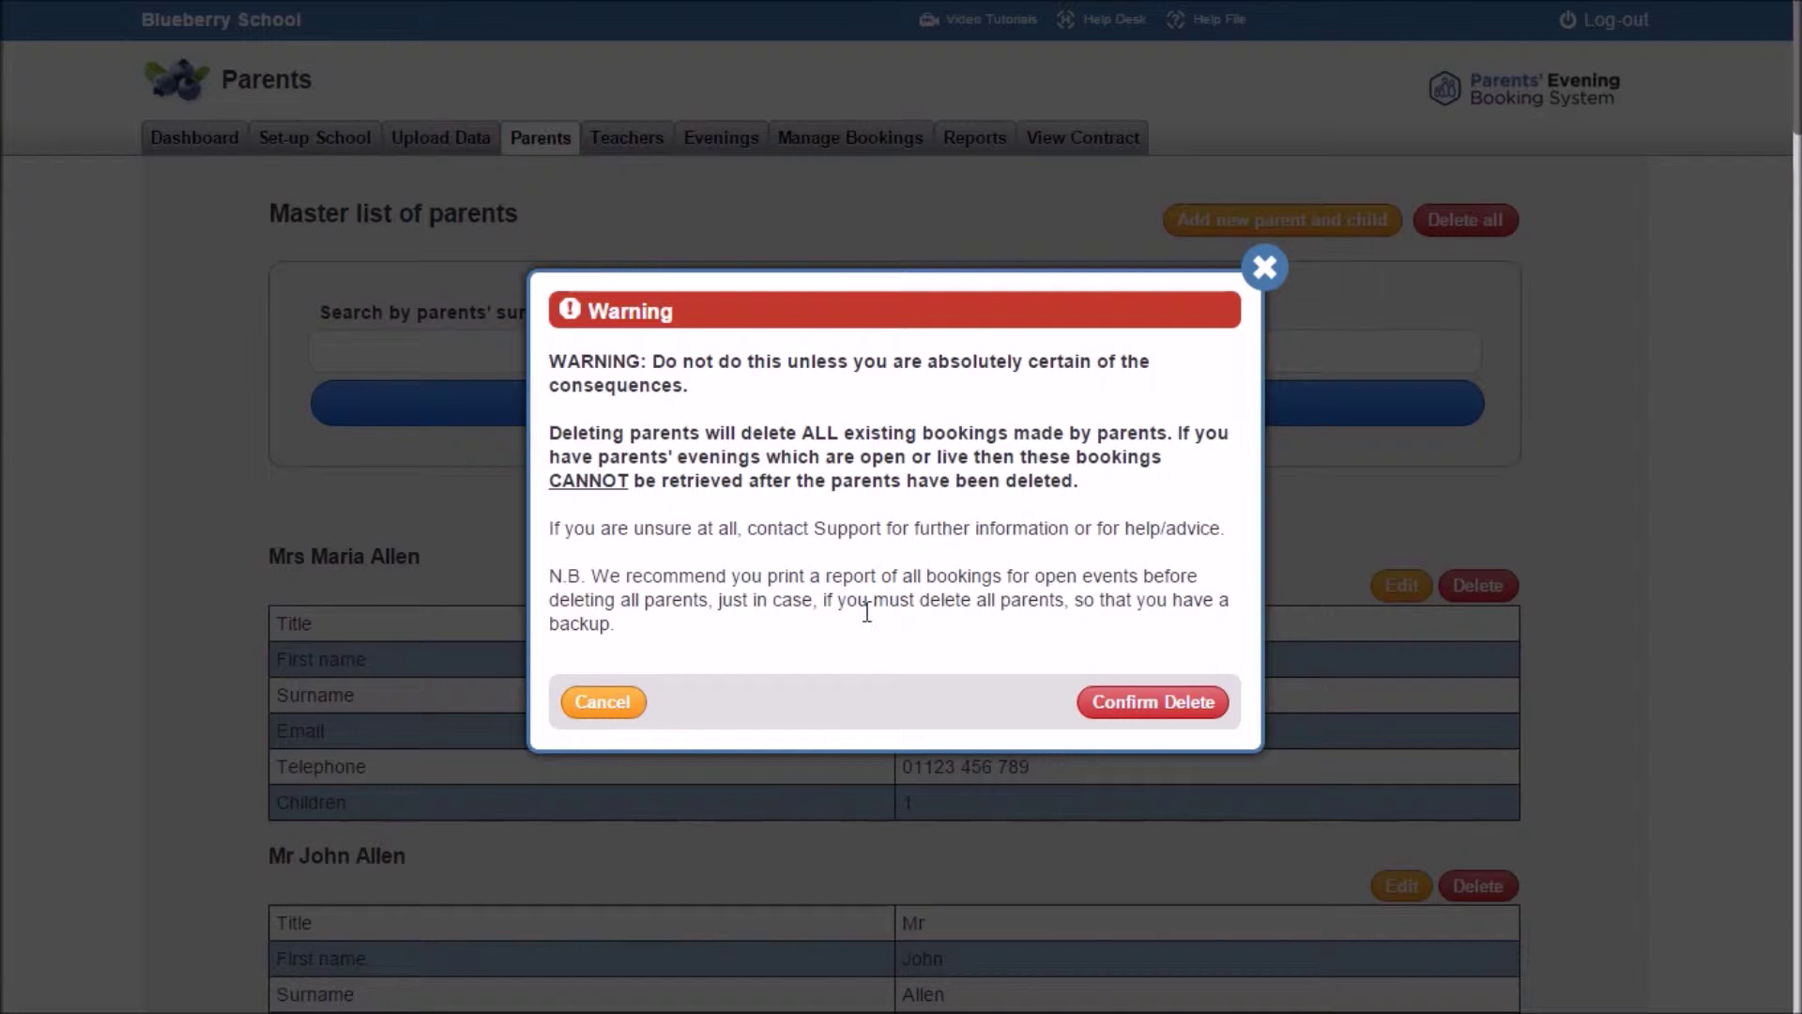
left_click(1141, 702)
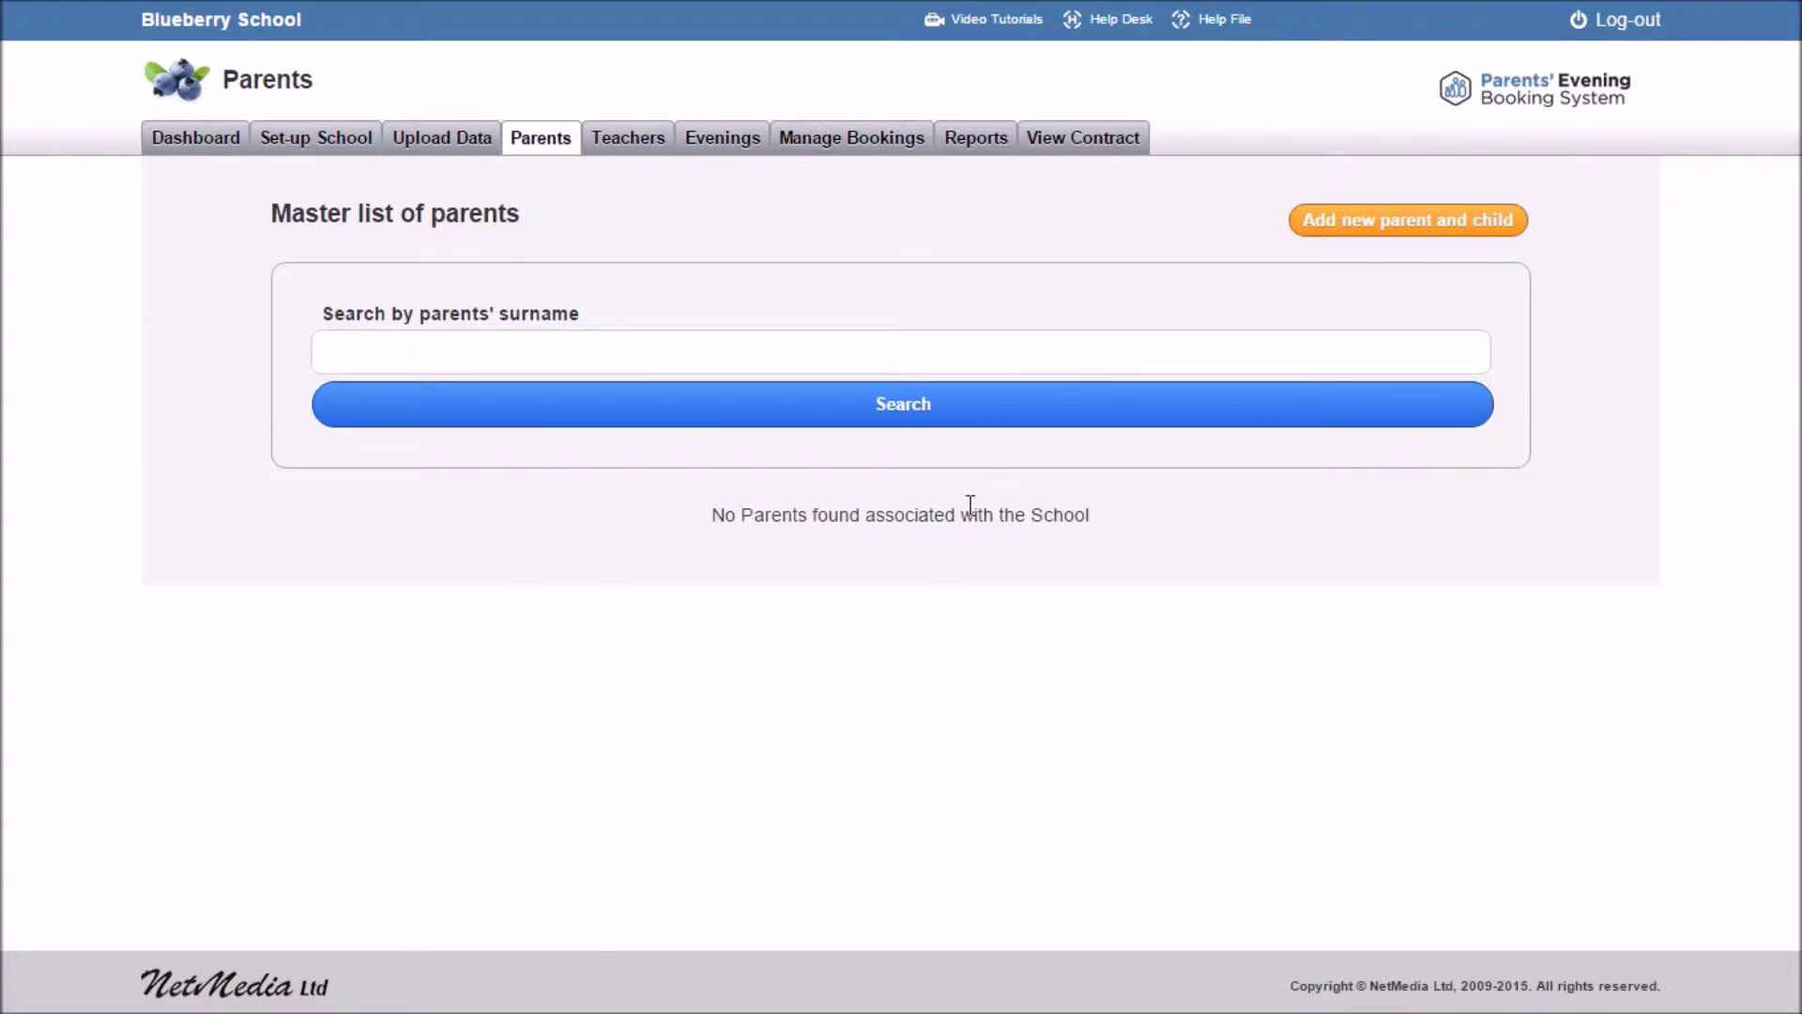
- Open the Upload Data page and read through the upload instructions down to the spreadsheet and web services options
left_click(469, 150)
scroll(571, 249, "down", 2)
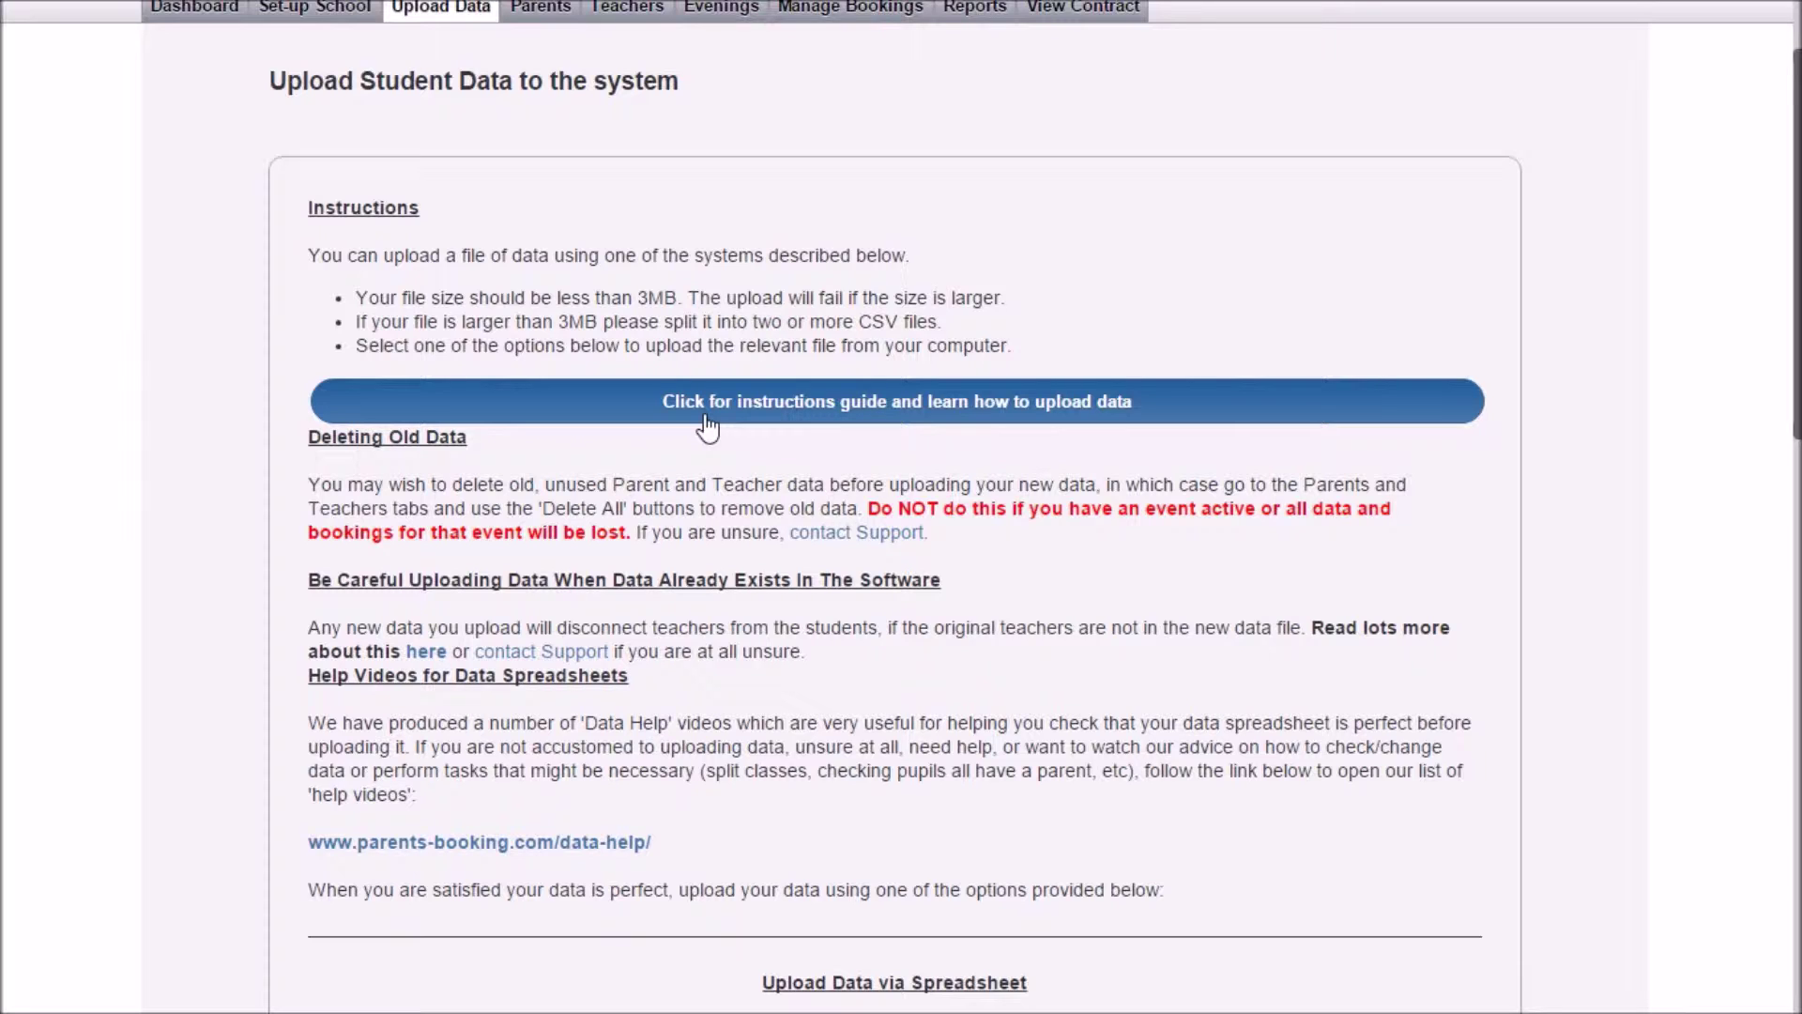
scroll(707, 427, "down", 4)
scroll(709, 426, "up", 1)
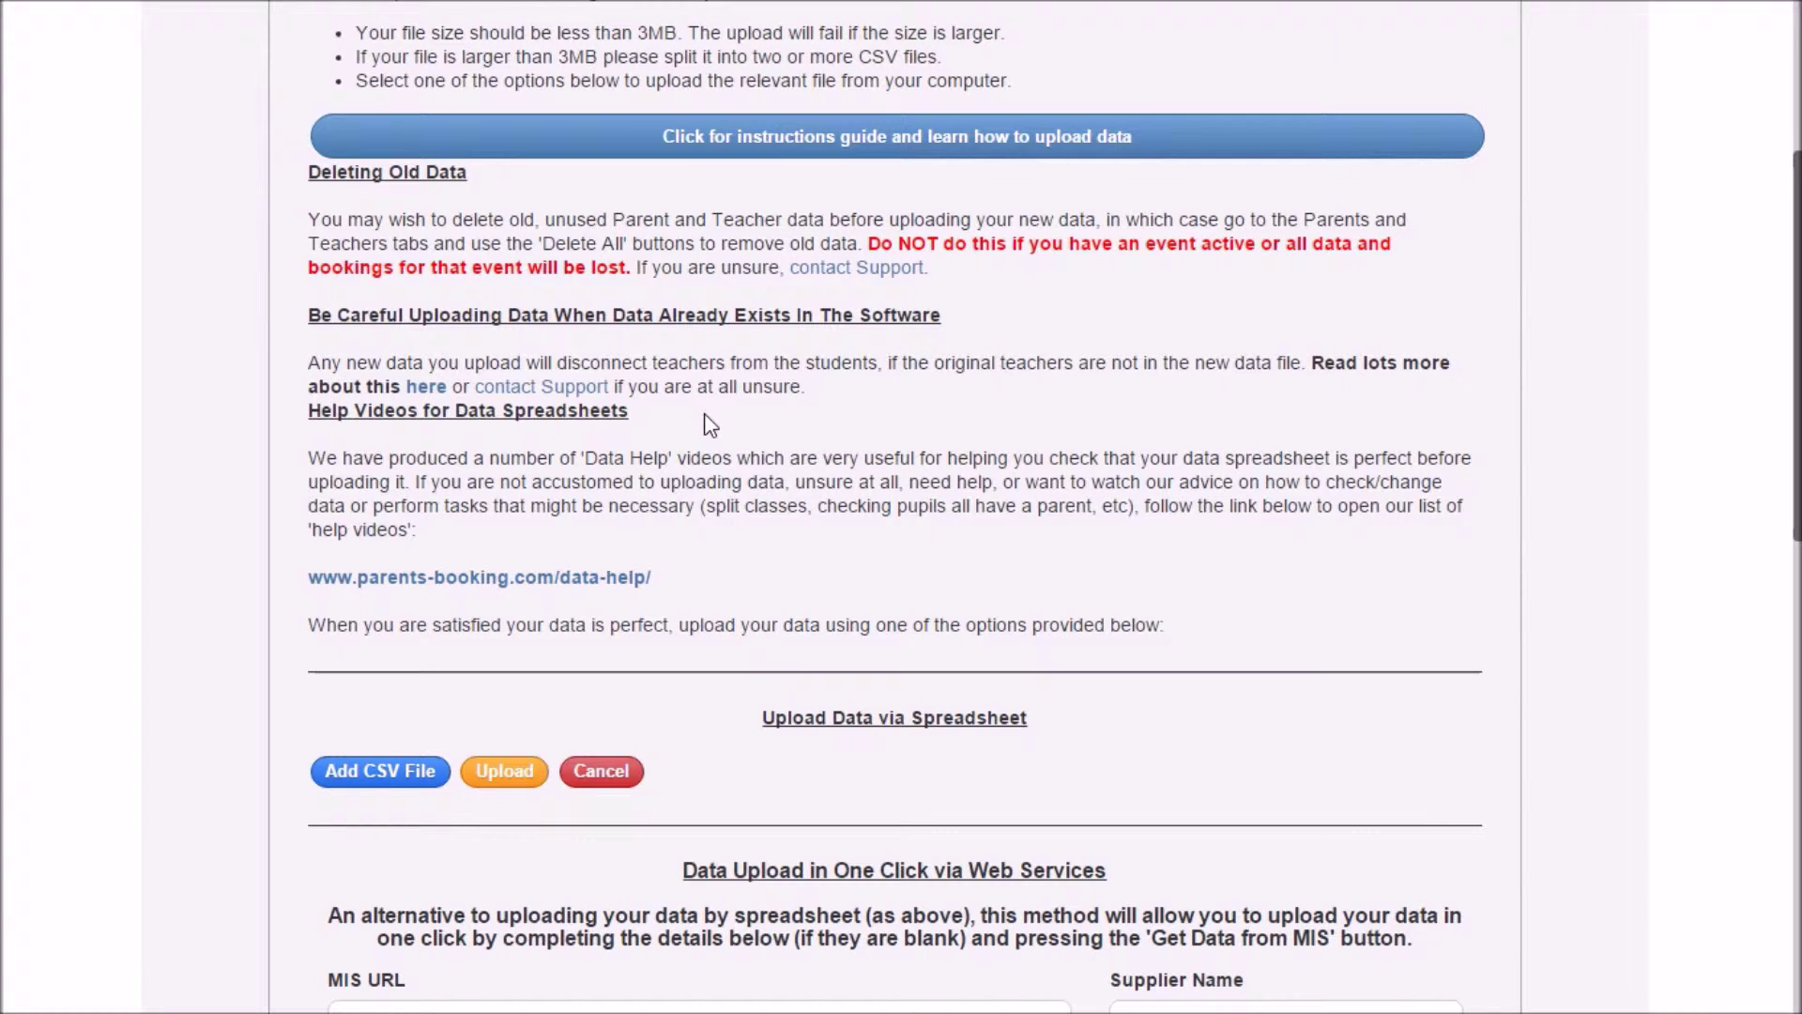
scroll(708, 425, "down", 5)
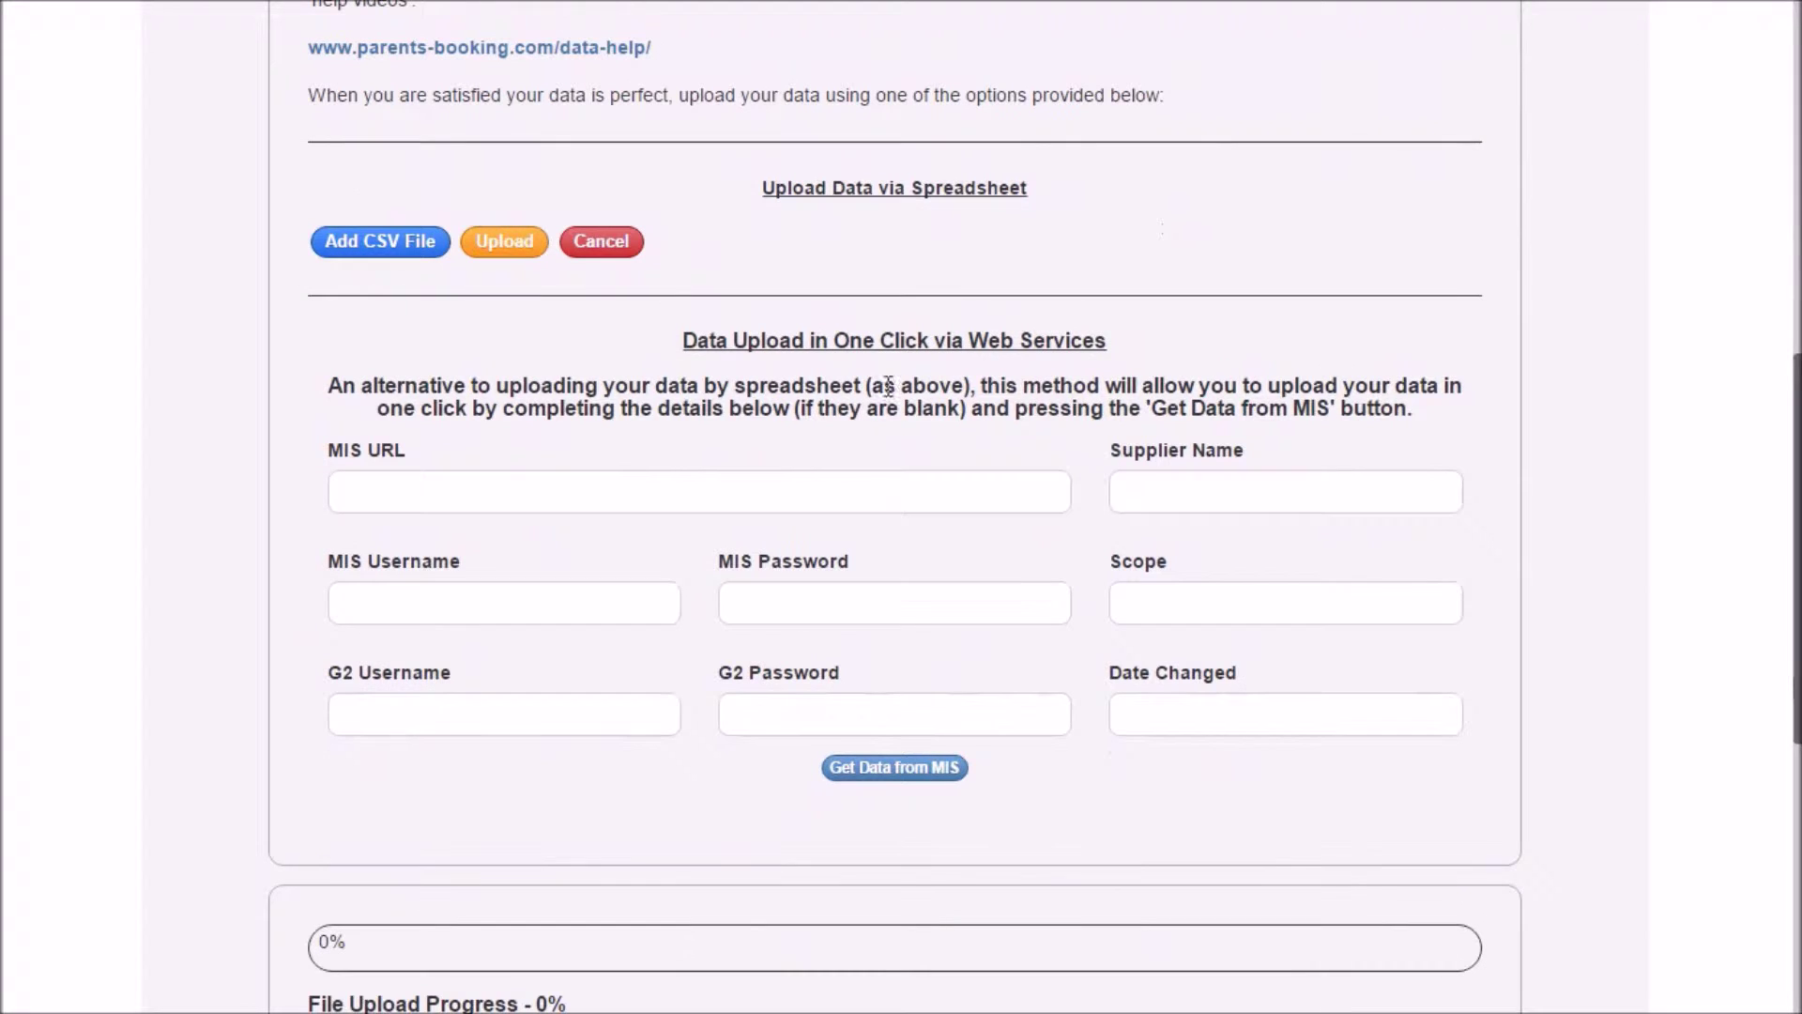
- Examine the heading and description of the one-click web services upload as an alternative to the spreadsheet upload
left_click_drag(968, 344, 1118, 346)
left_click(1126, 357)
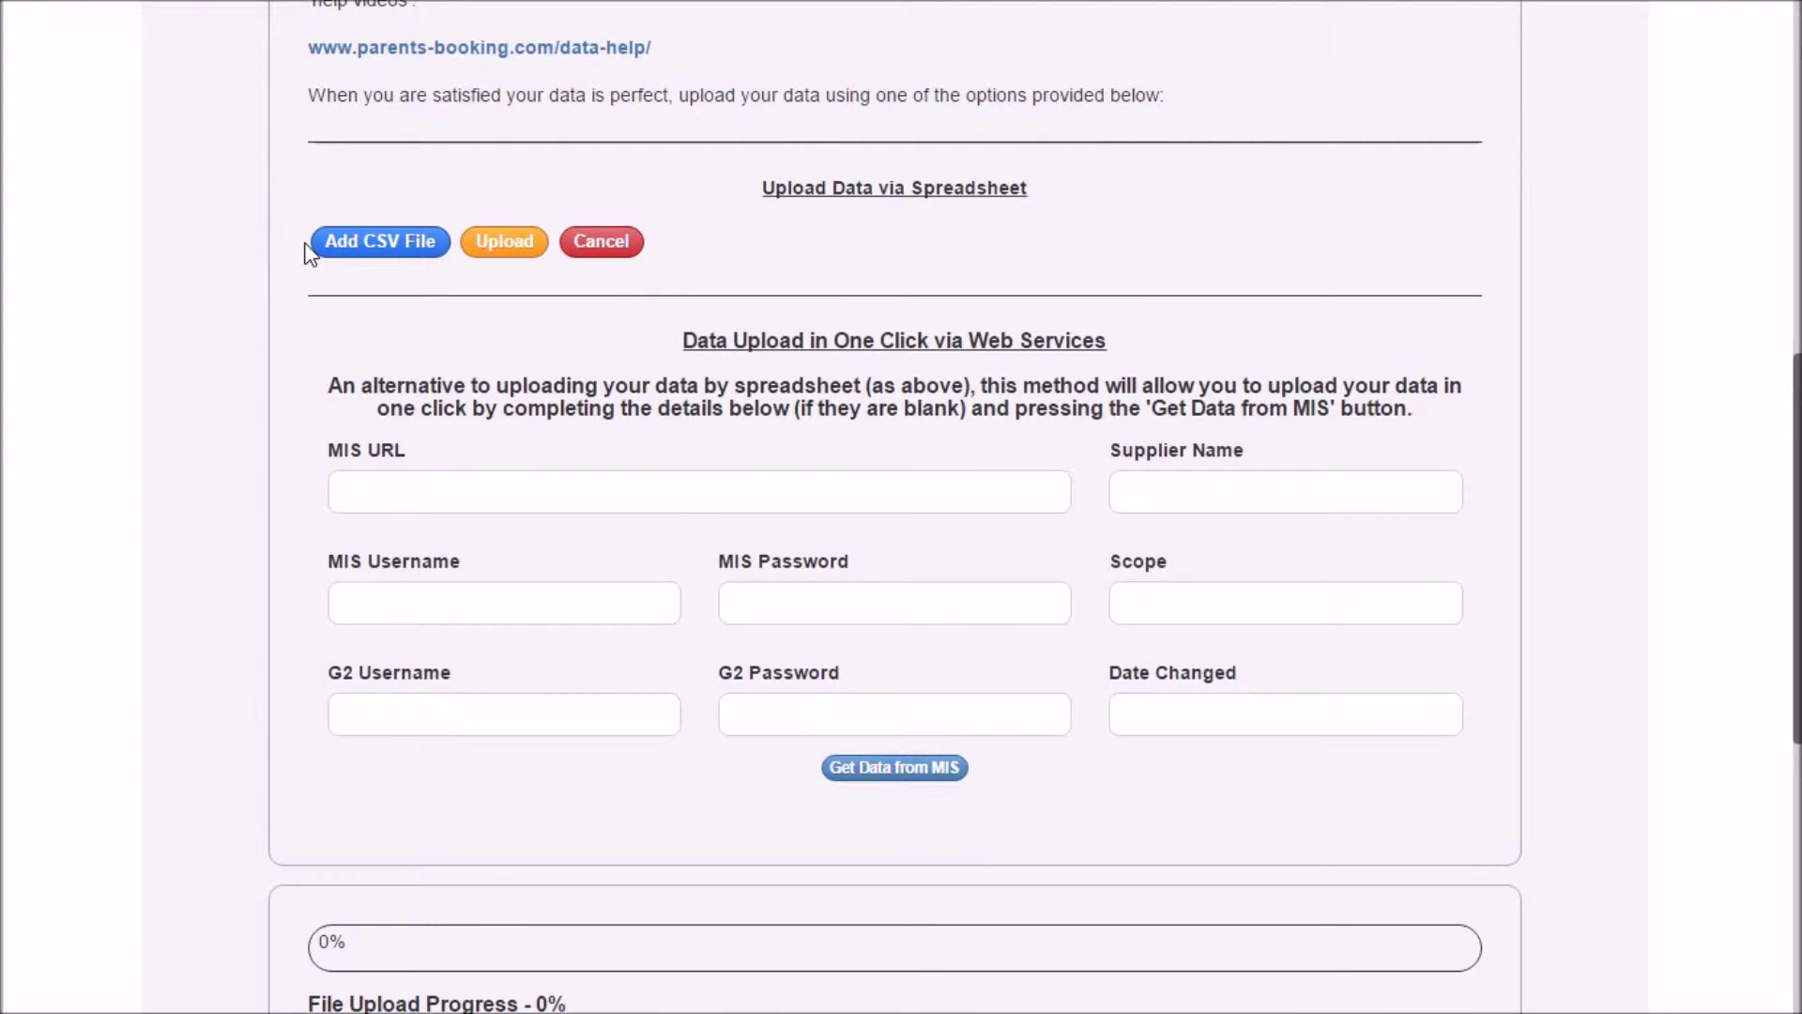
scroll(309, 252, "down", 1)
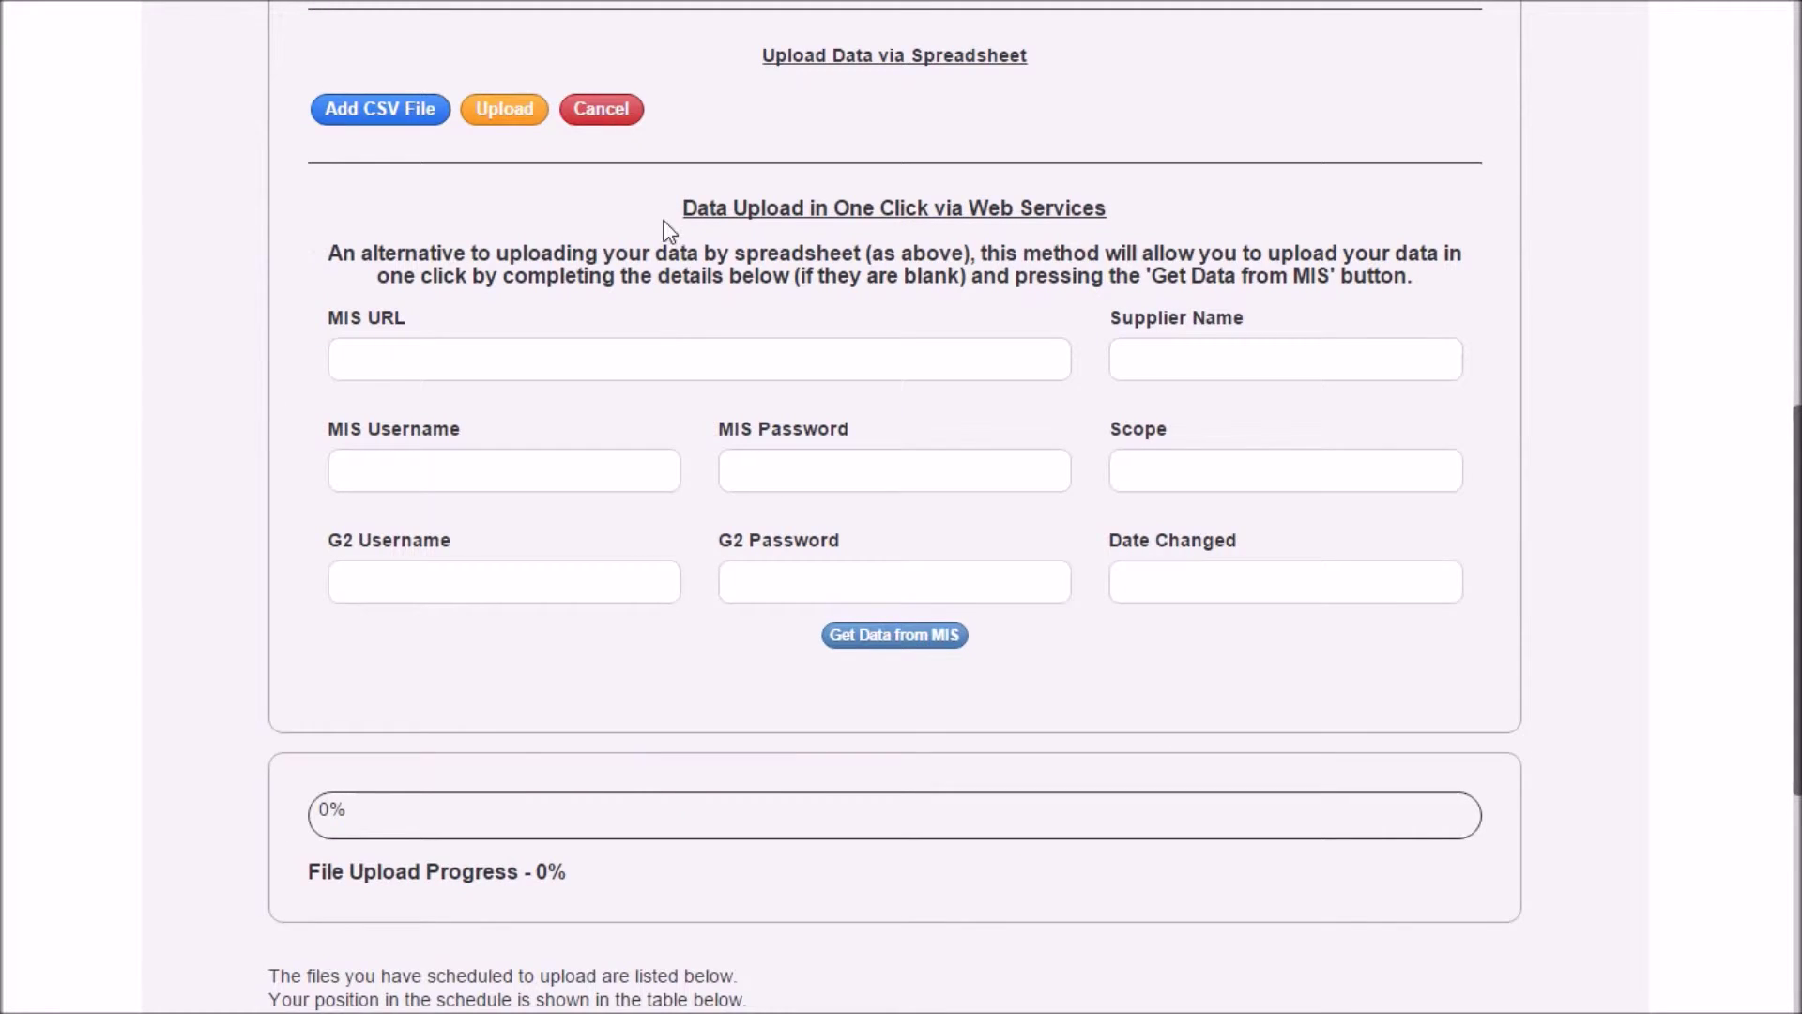
left_click_drag(681, 205, 1129, 255)
left_click(1129, 255)
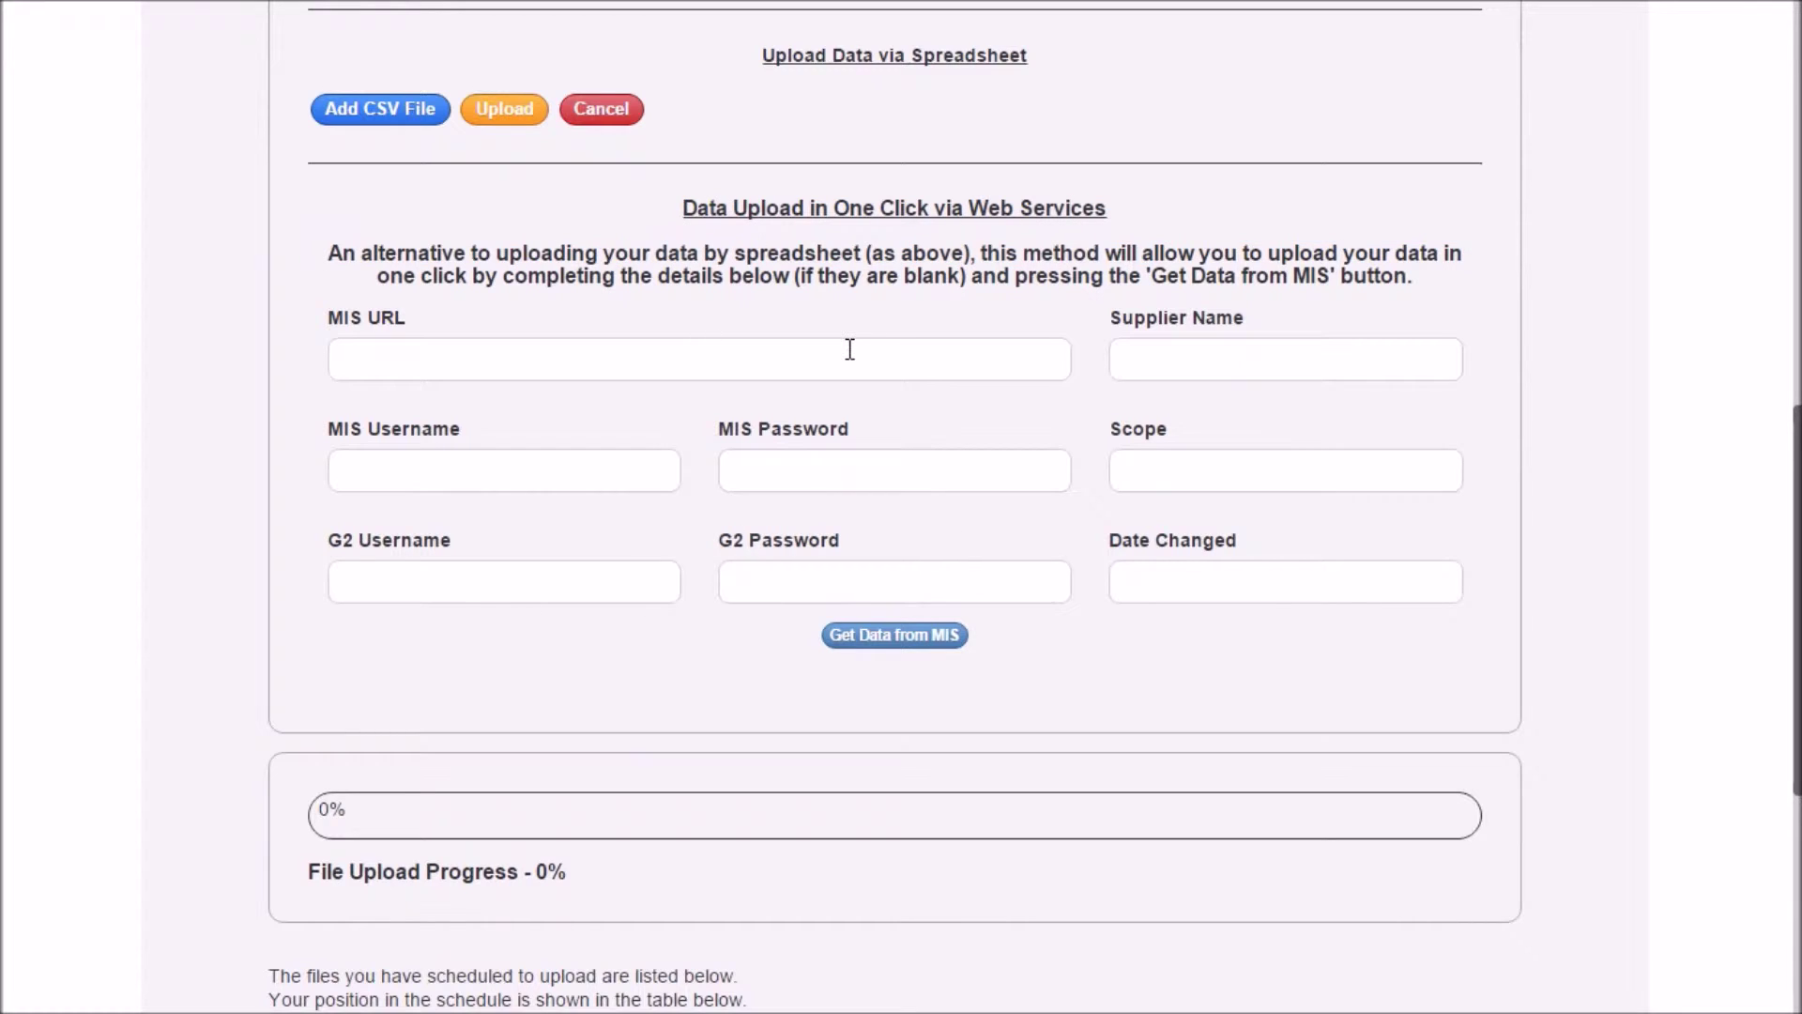
left_click_drag(516, 197, 1158, 272)
left_click(741, 207)
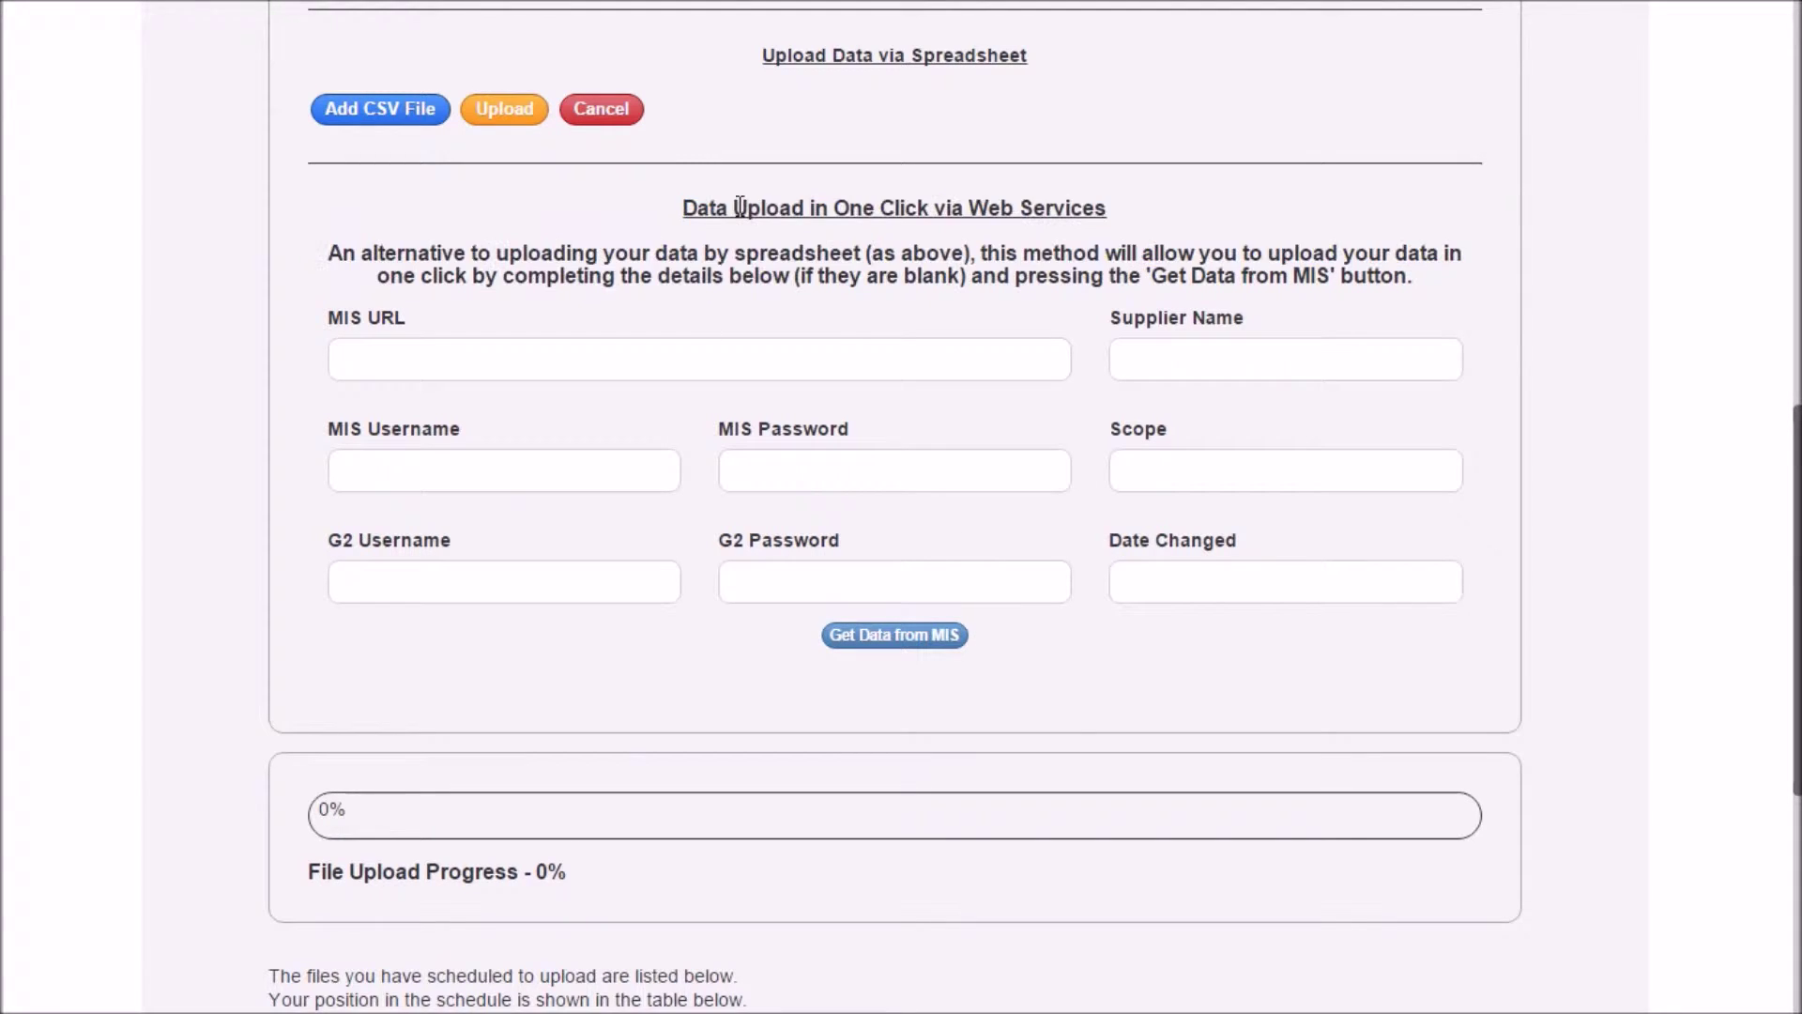
- Examine the web services connection fields, from MIS URL and the usernames and passwords to Supplier Name, Scope and Date Changed
left_click_drag(682, 203, 1299, 635)
left_click(1299, 635)
left_click(579, 346)
left_click(595, 464)
left_click(724, 481)
left_click(628, 579)
left_click(772, 579)
left_click(1226, 350)
left_click(1234, 469)
left_click(1234, 573)
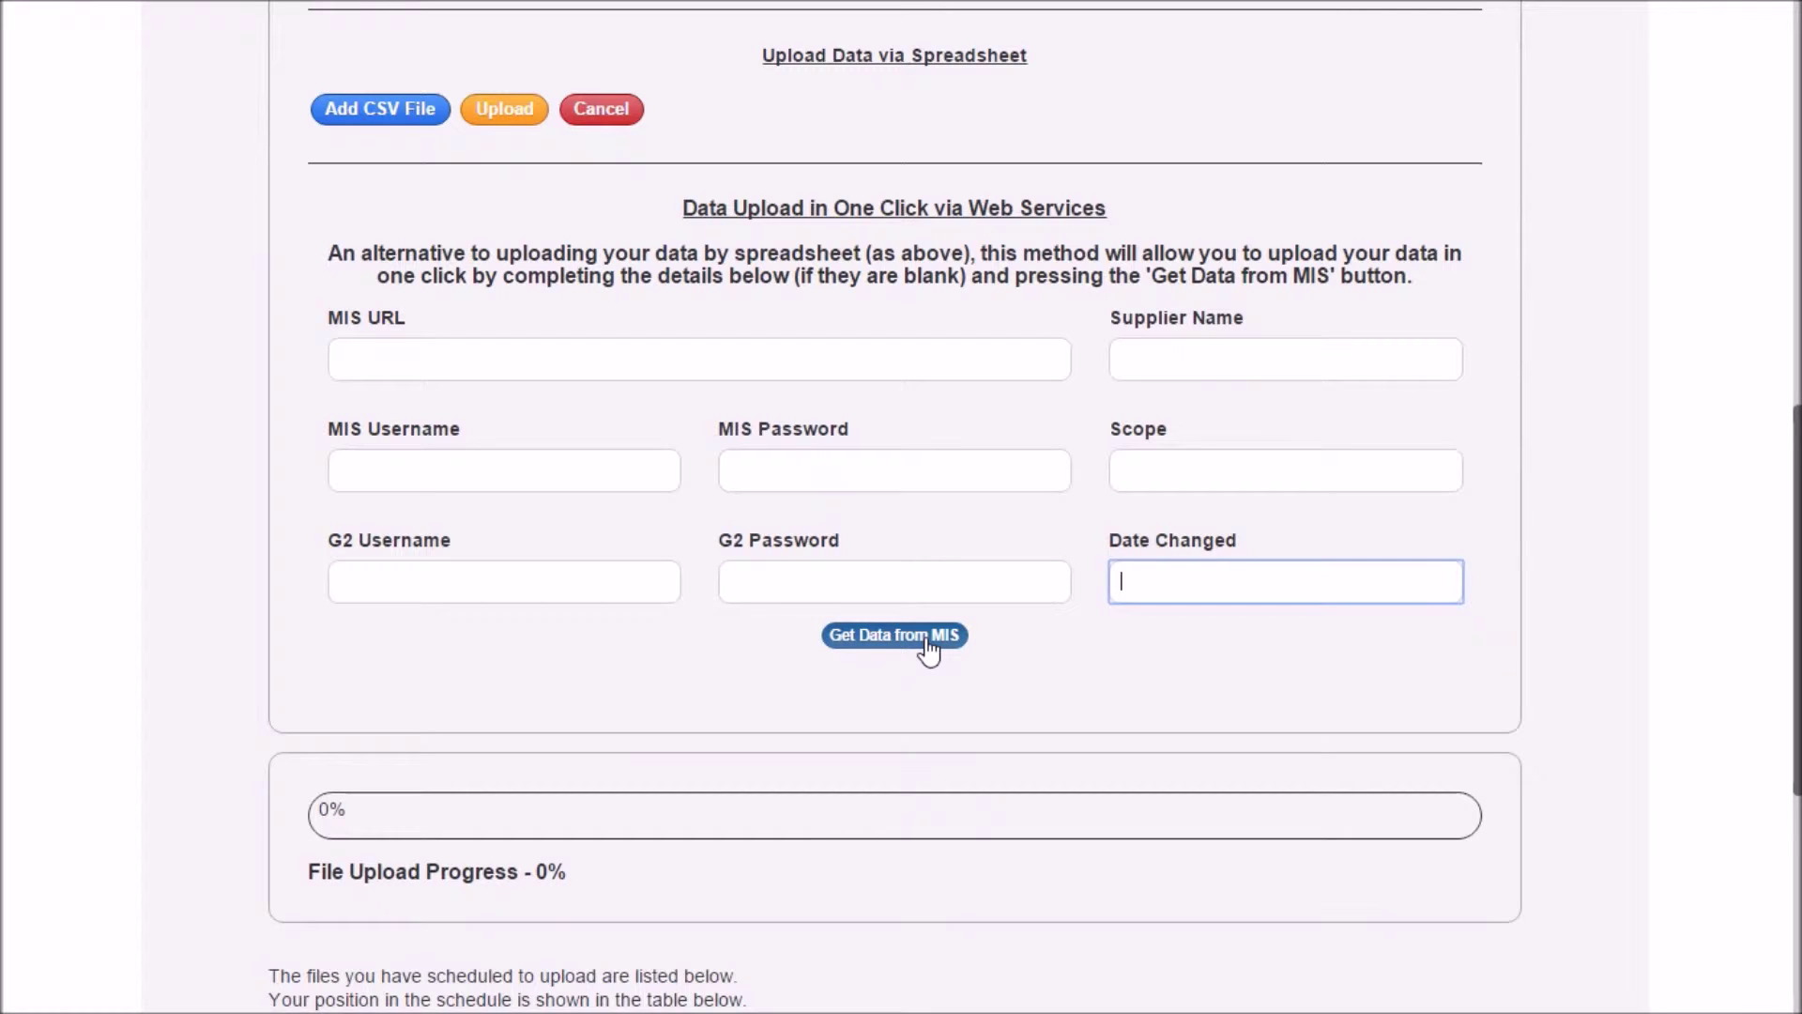
scroll(926, 640, "up", 4)
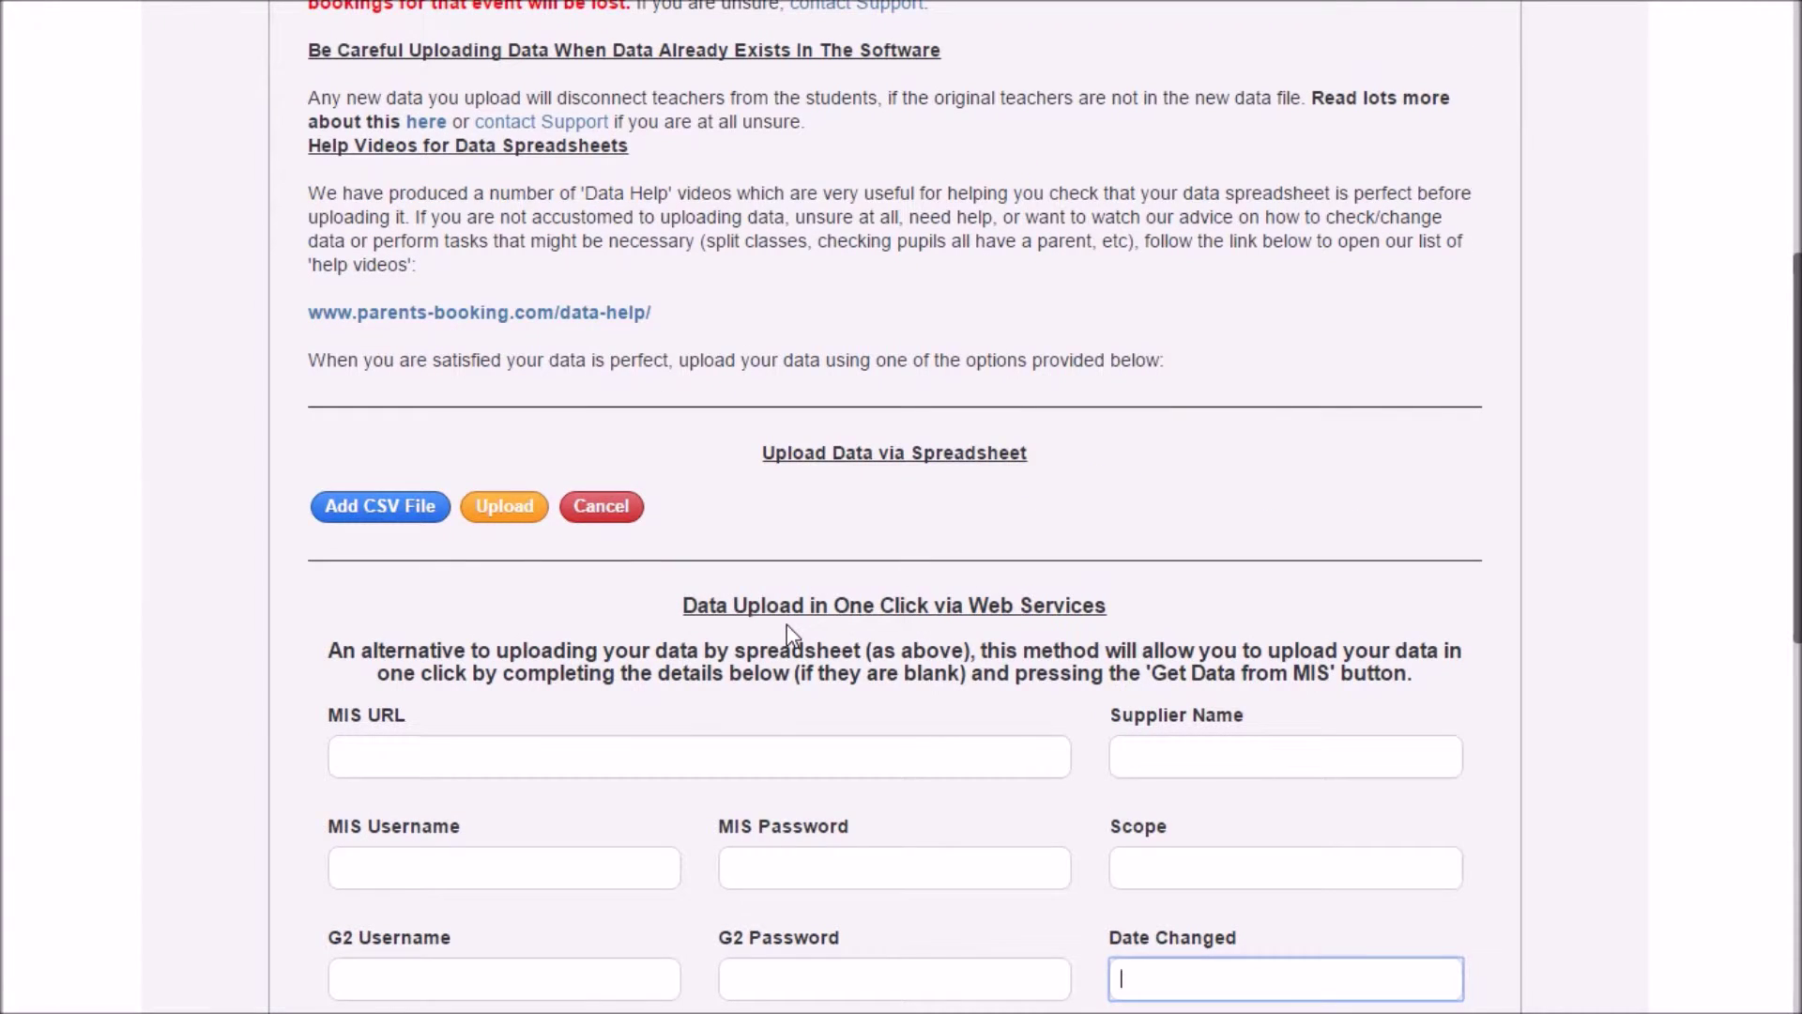
- Switch to New Primary Template.csv in Excel and examine the student first name and surname columns
key("alt+Tab")
key("alt+Tab")
key("alt+Tab")
key("alt+Tab")
key("alt+Tab")
key("alt+Tab")
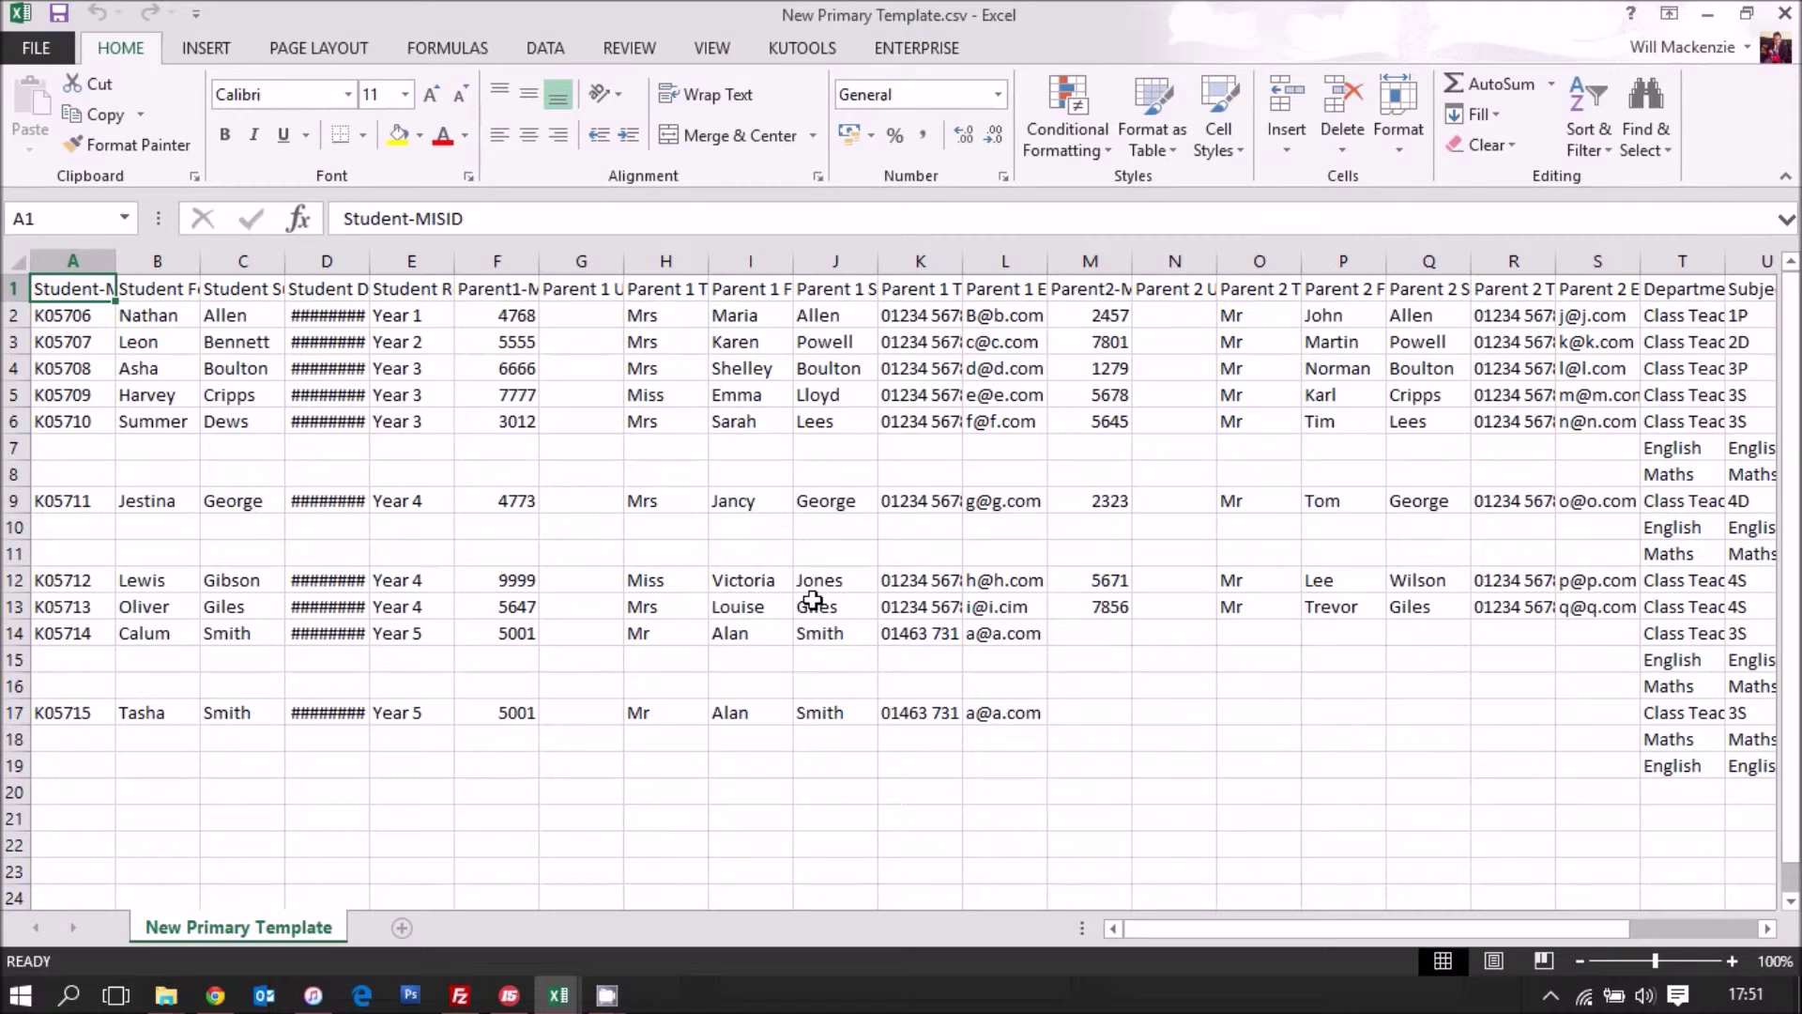
left_click(824, 582)
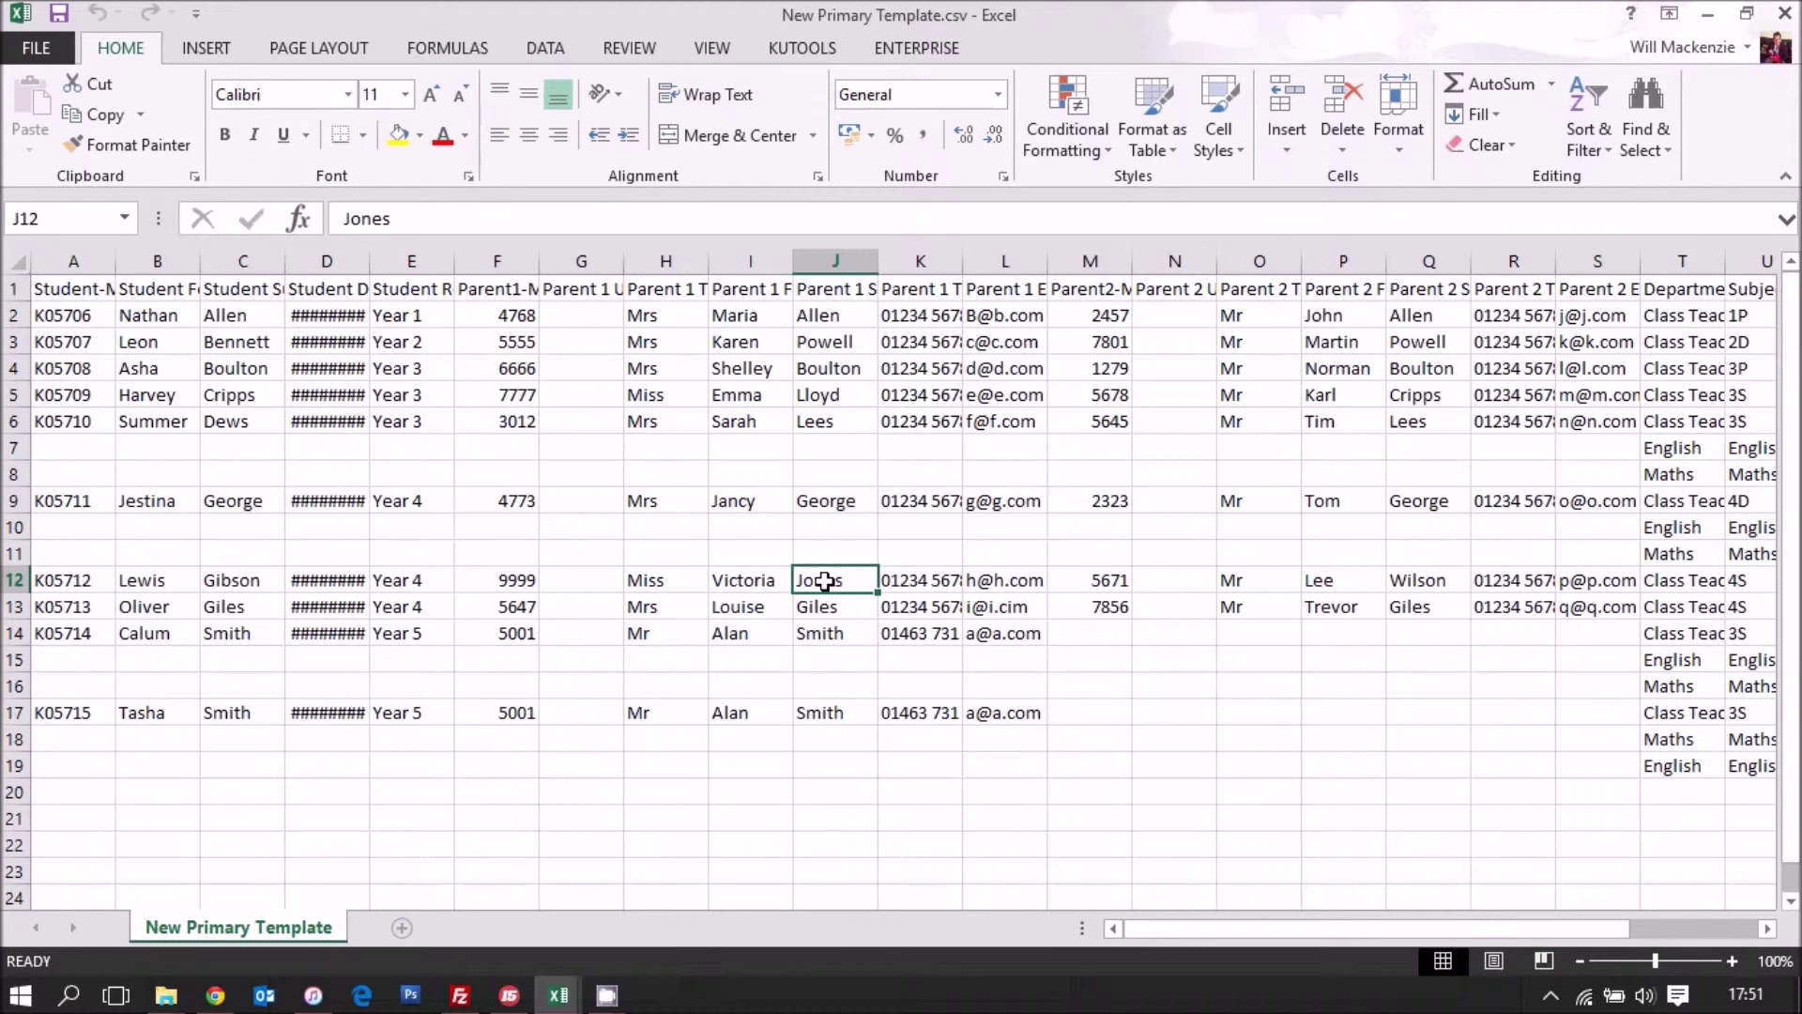
scroll(824, 582, "down", 1, "ctrl")
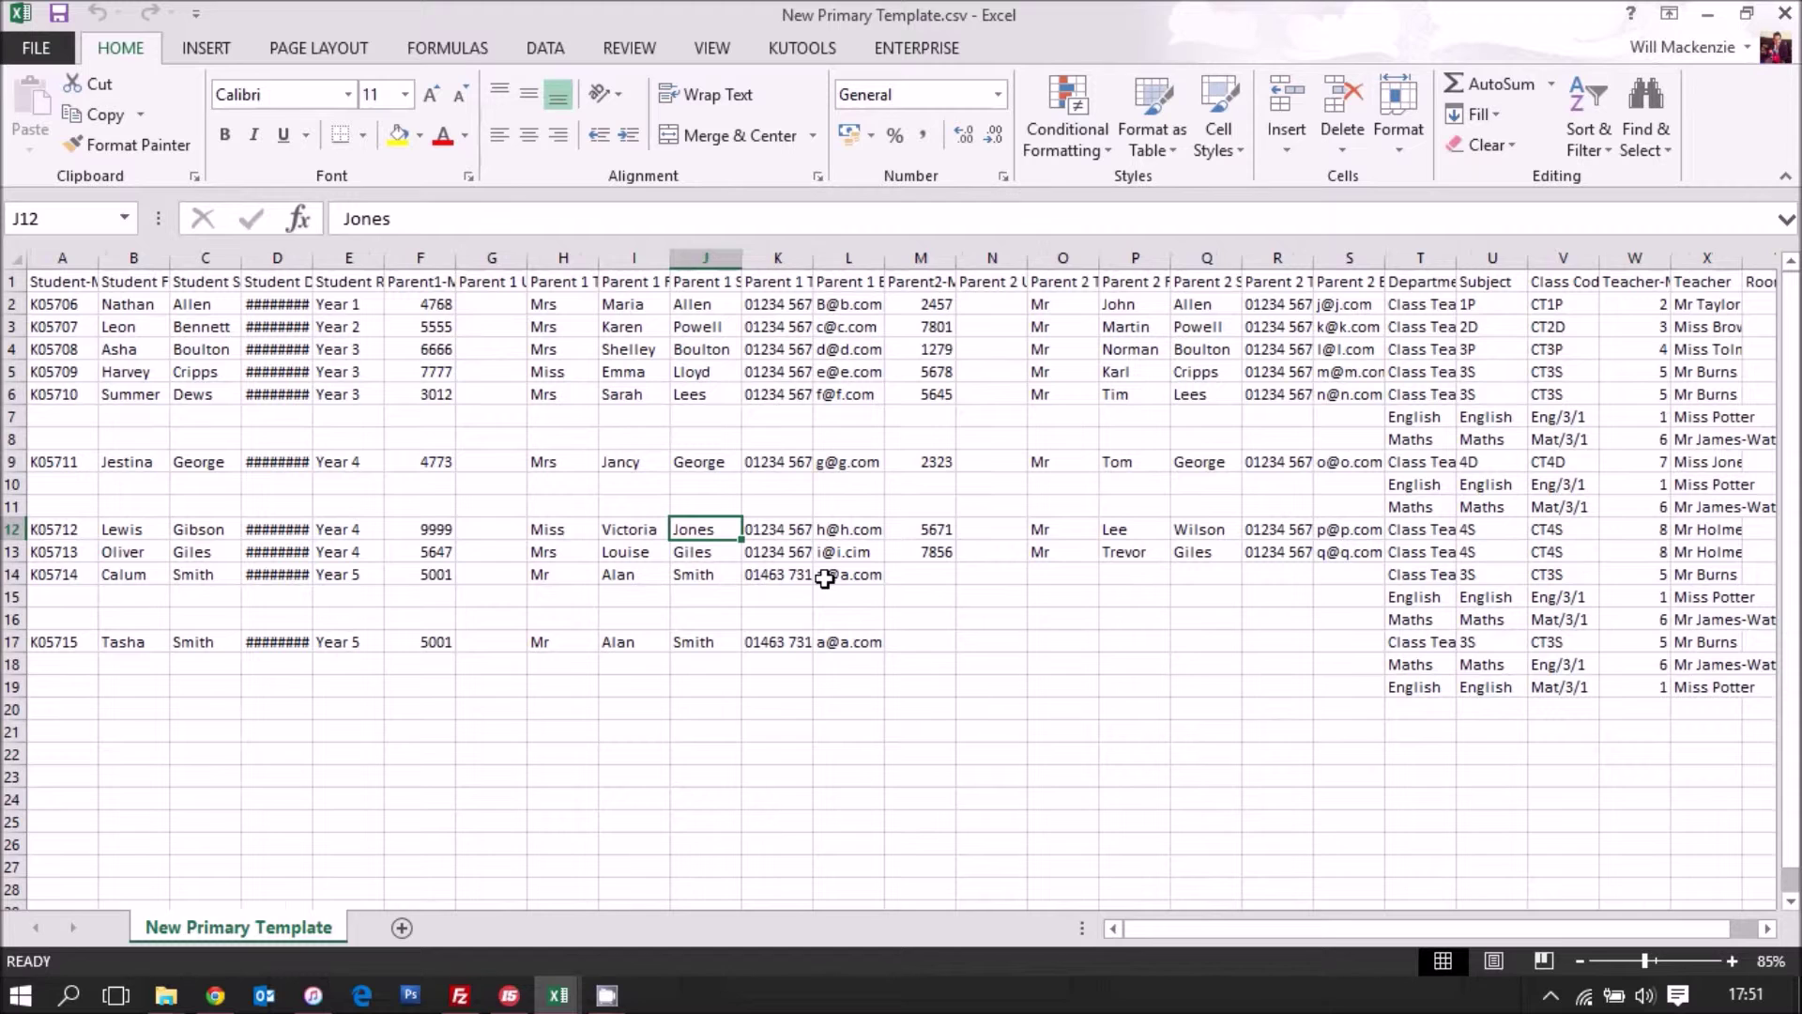
left_click_drag(148, 308, 212, 640)
left_click(204, 641)
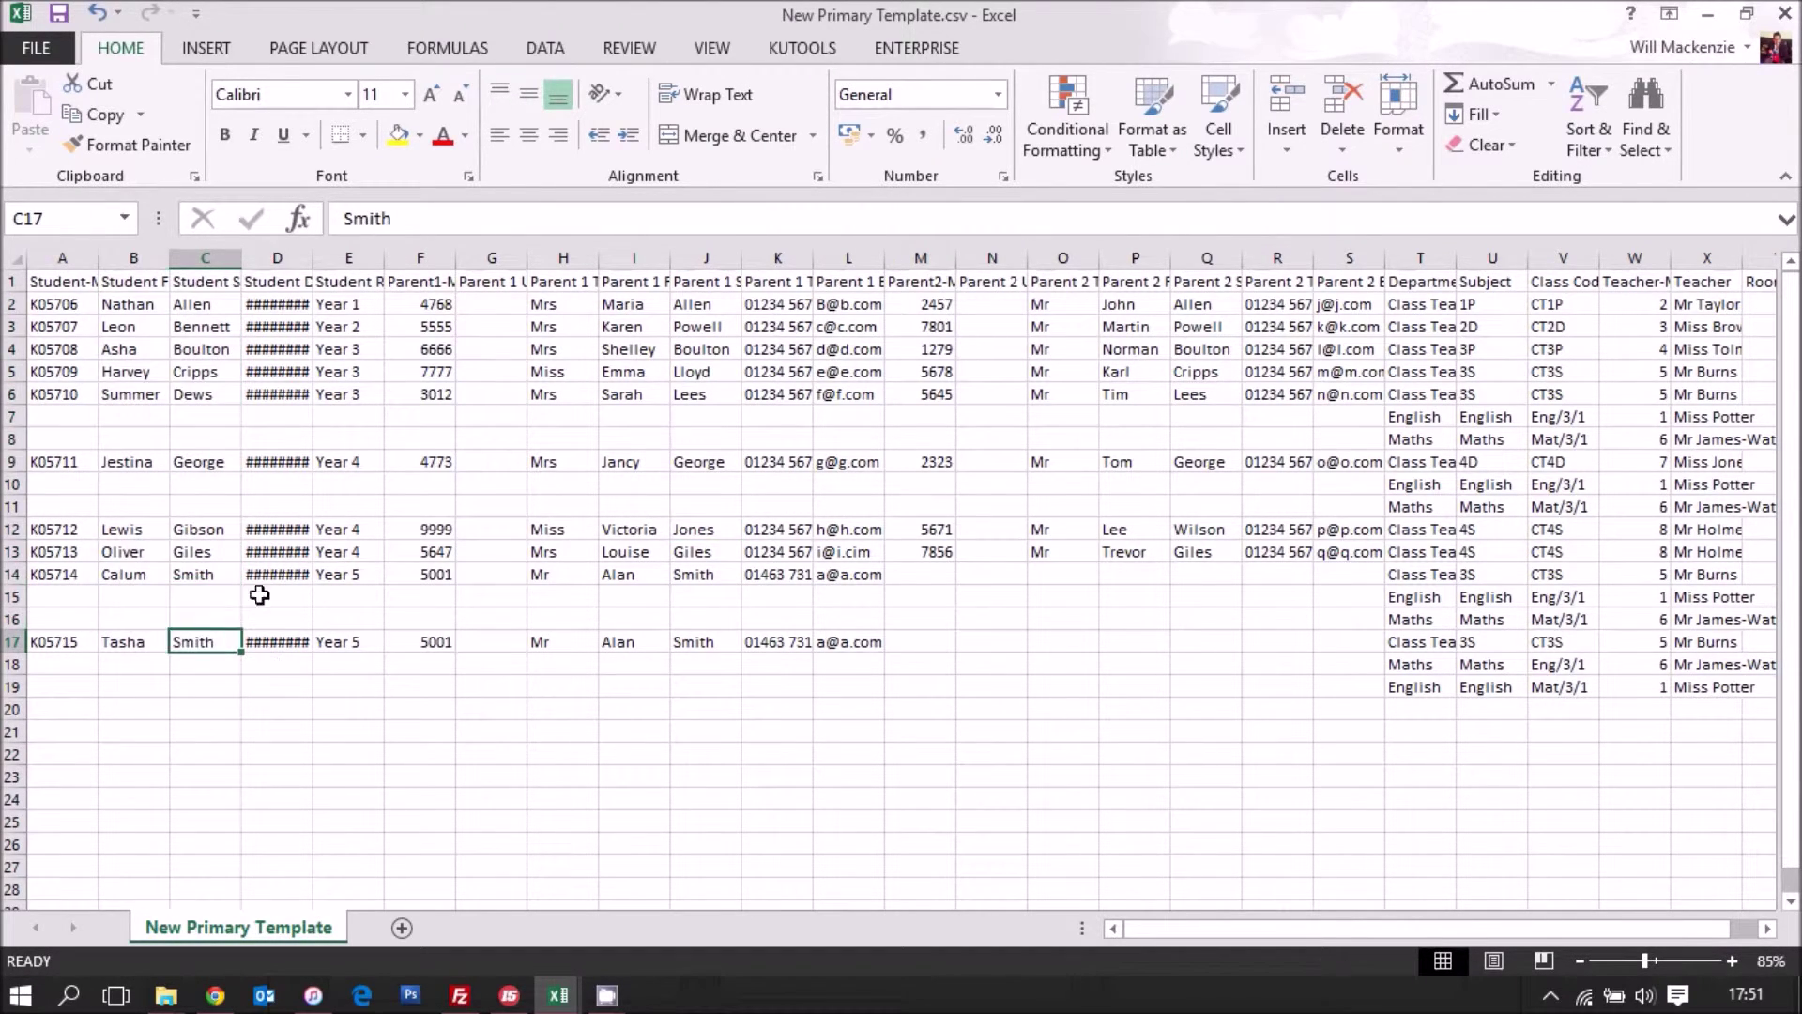
- Examine the Parent 1 and Parent 2 contact columns and the department, subject, class code and teacher columns
left_click_drag(561, 306, 845, 642)
left_click_drag(1076, 315, 1346, 692)
left_click(1346, 666)
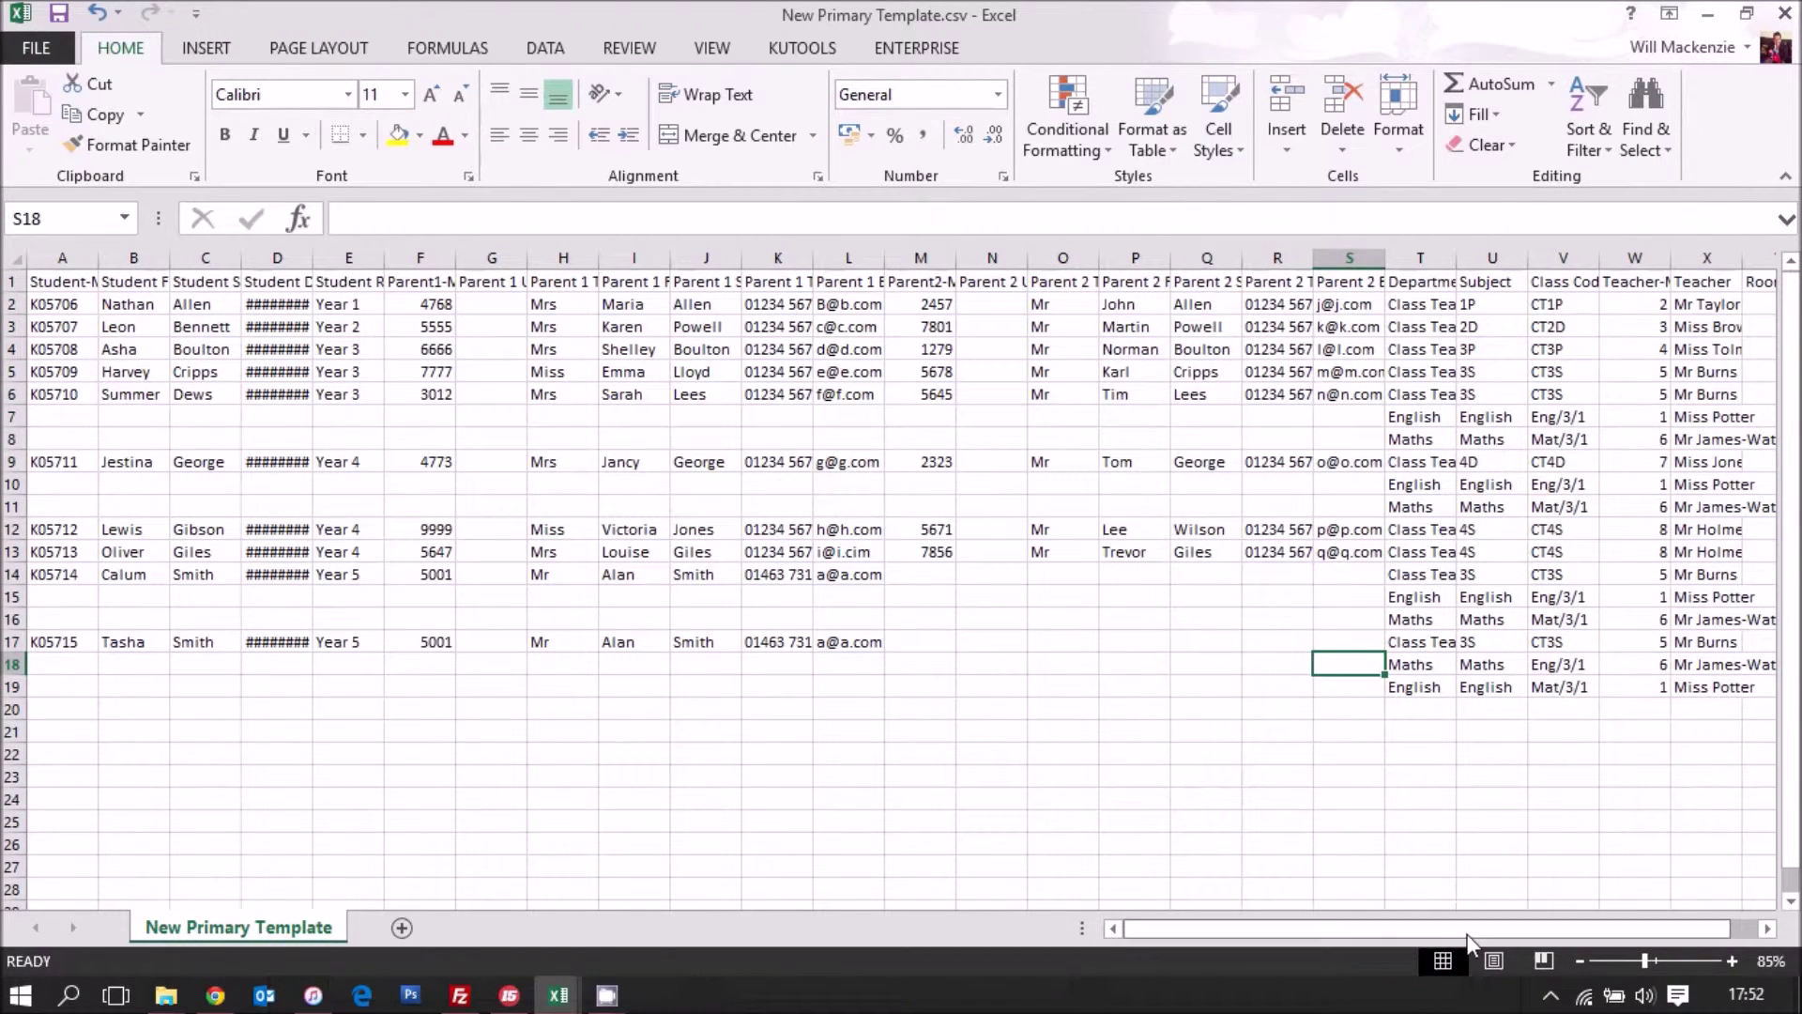
left_click_drag(1467, 933, 1520, 934)
left_click_drag(1378, 304, 1618, 684)
left_click(1351, 415)
left_click(1353, 305)
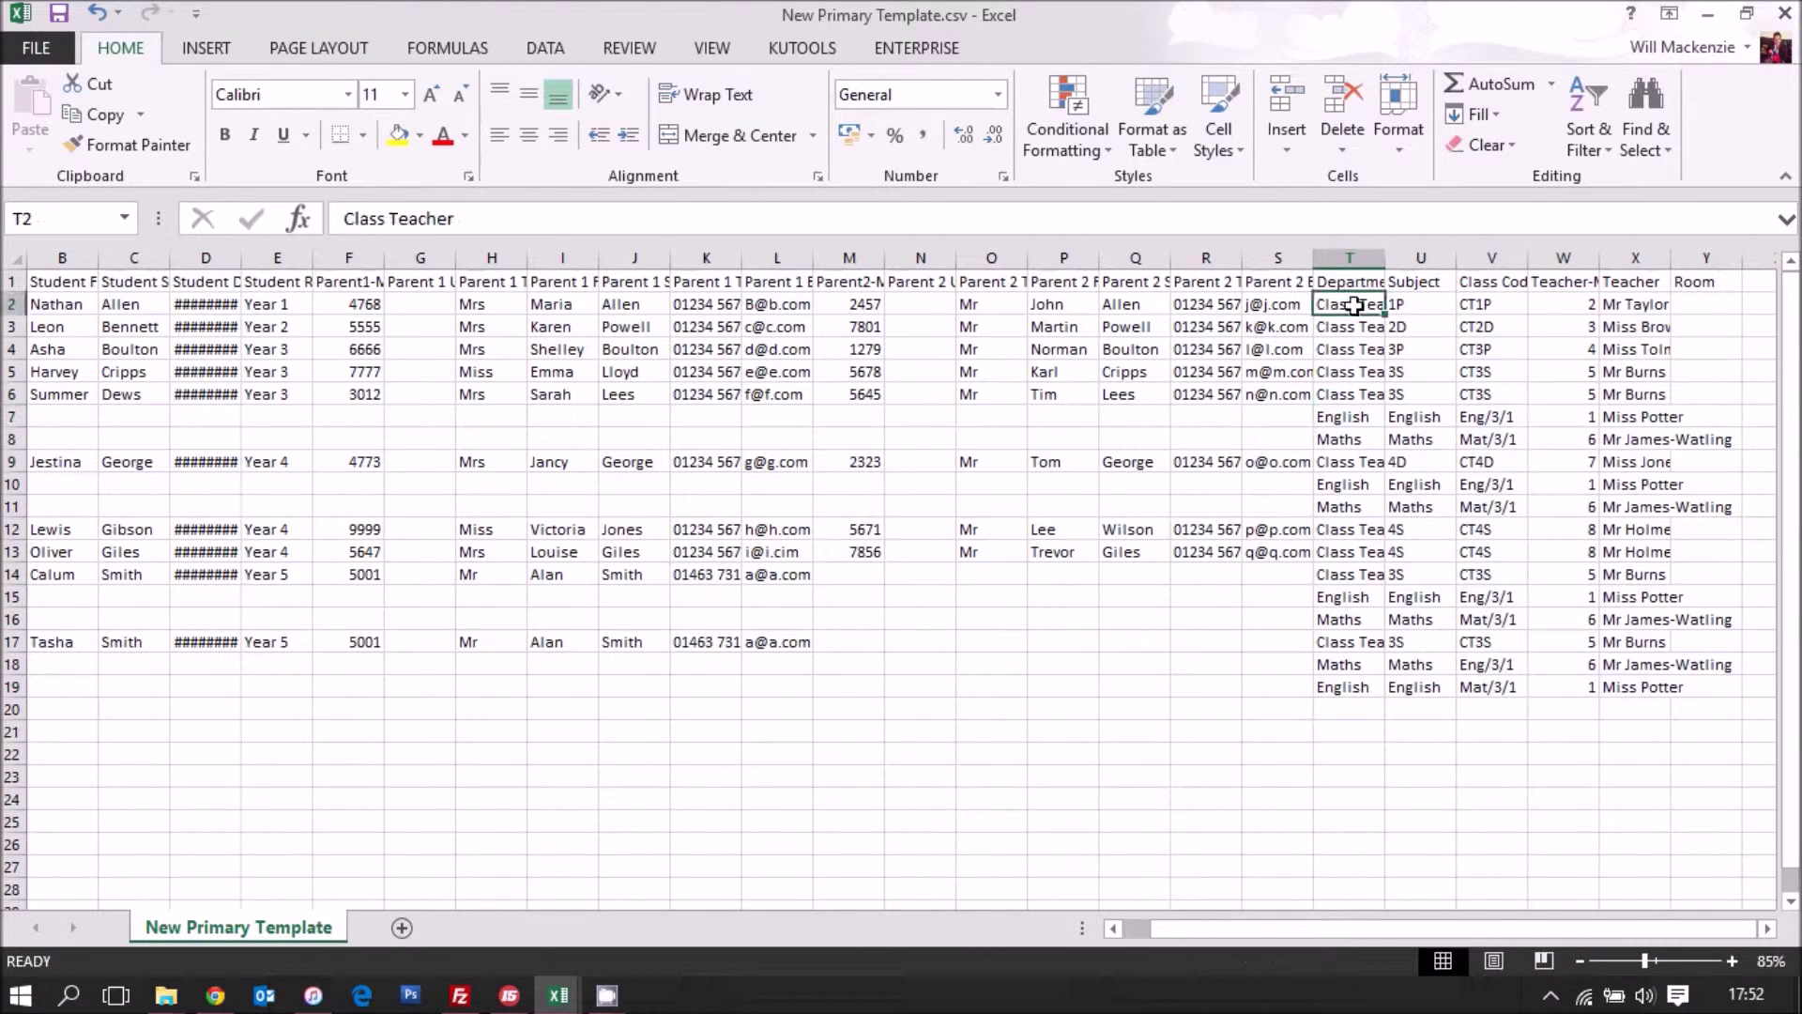
- Go through the first student's record in row 2, cell by cell, from the student ID to the Room column
left_click(88, 300)
key("Left")
key("Right")
key("Right")
key("Right")
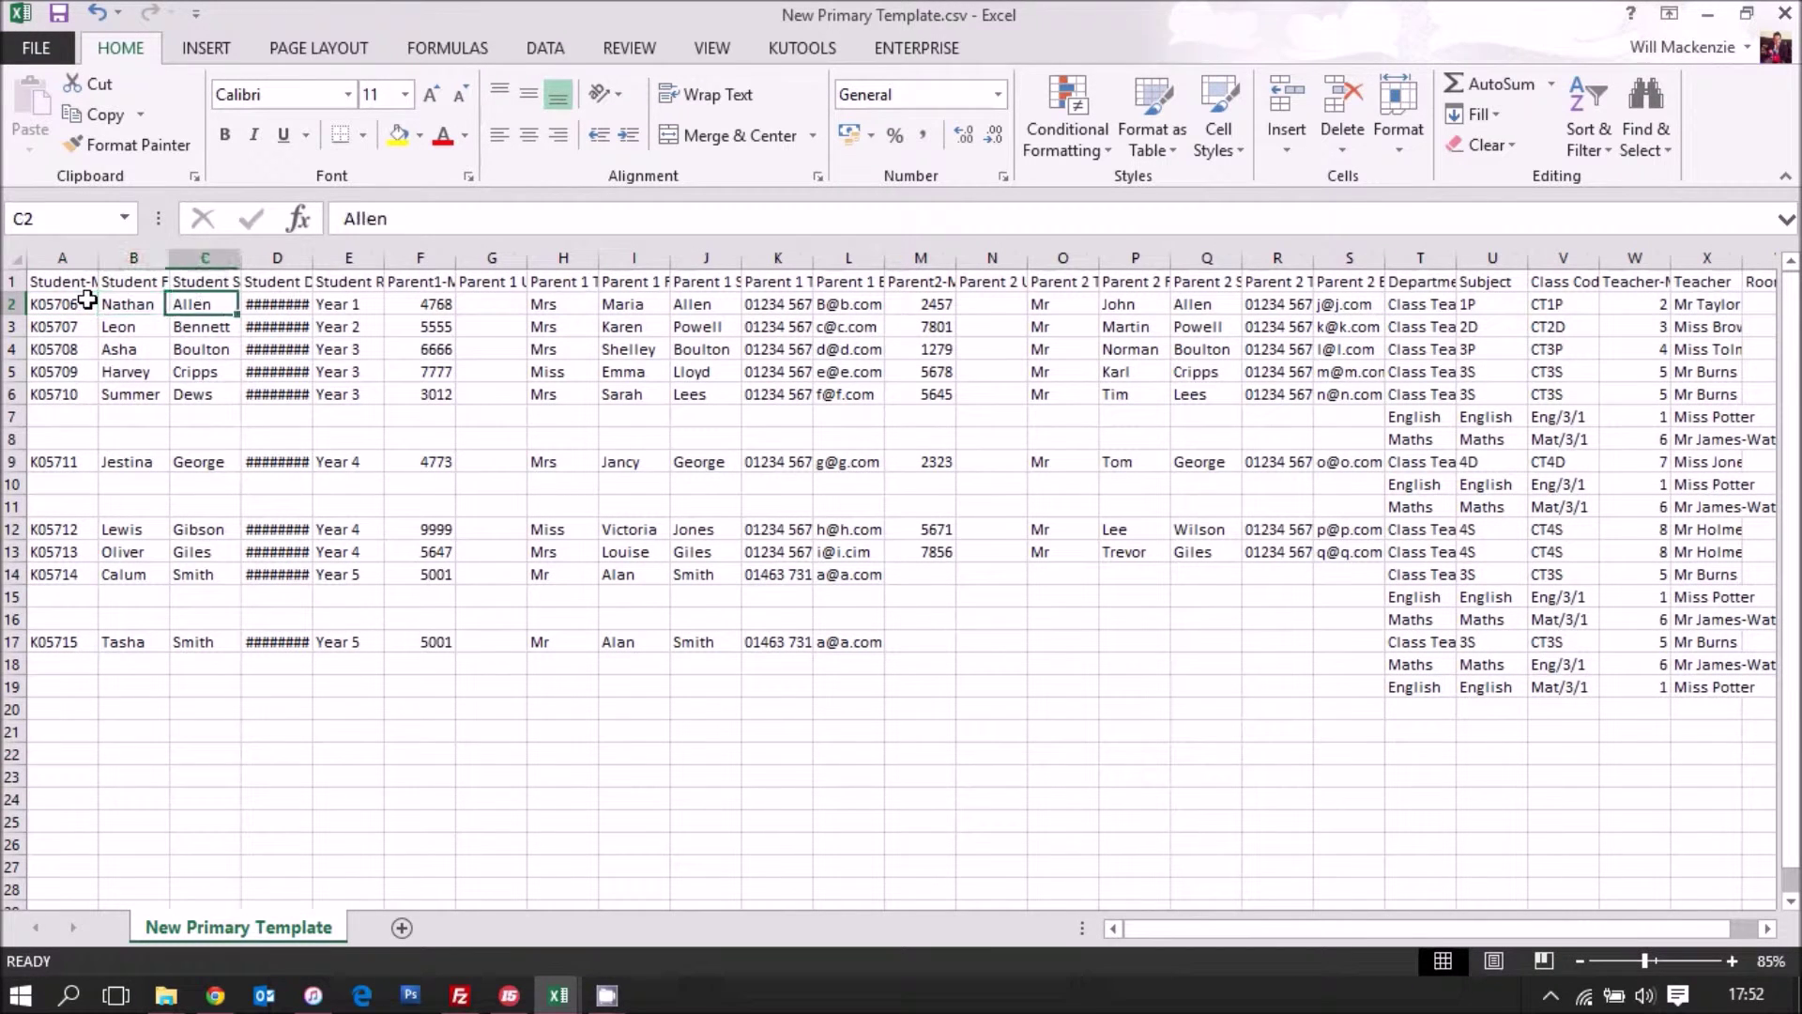
key("Right")
key("Right")
key("Right")
key("Right")
key("Right")
key("Right")
key("Right")
key("Right")
key("Right")
key("Right")
key("Right")
key("Right")
key("Right")
key("Right")
key("Right")
key("Right")
key("Right")
key("Right")
key("Right")
key("Right")
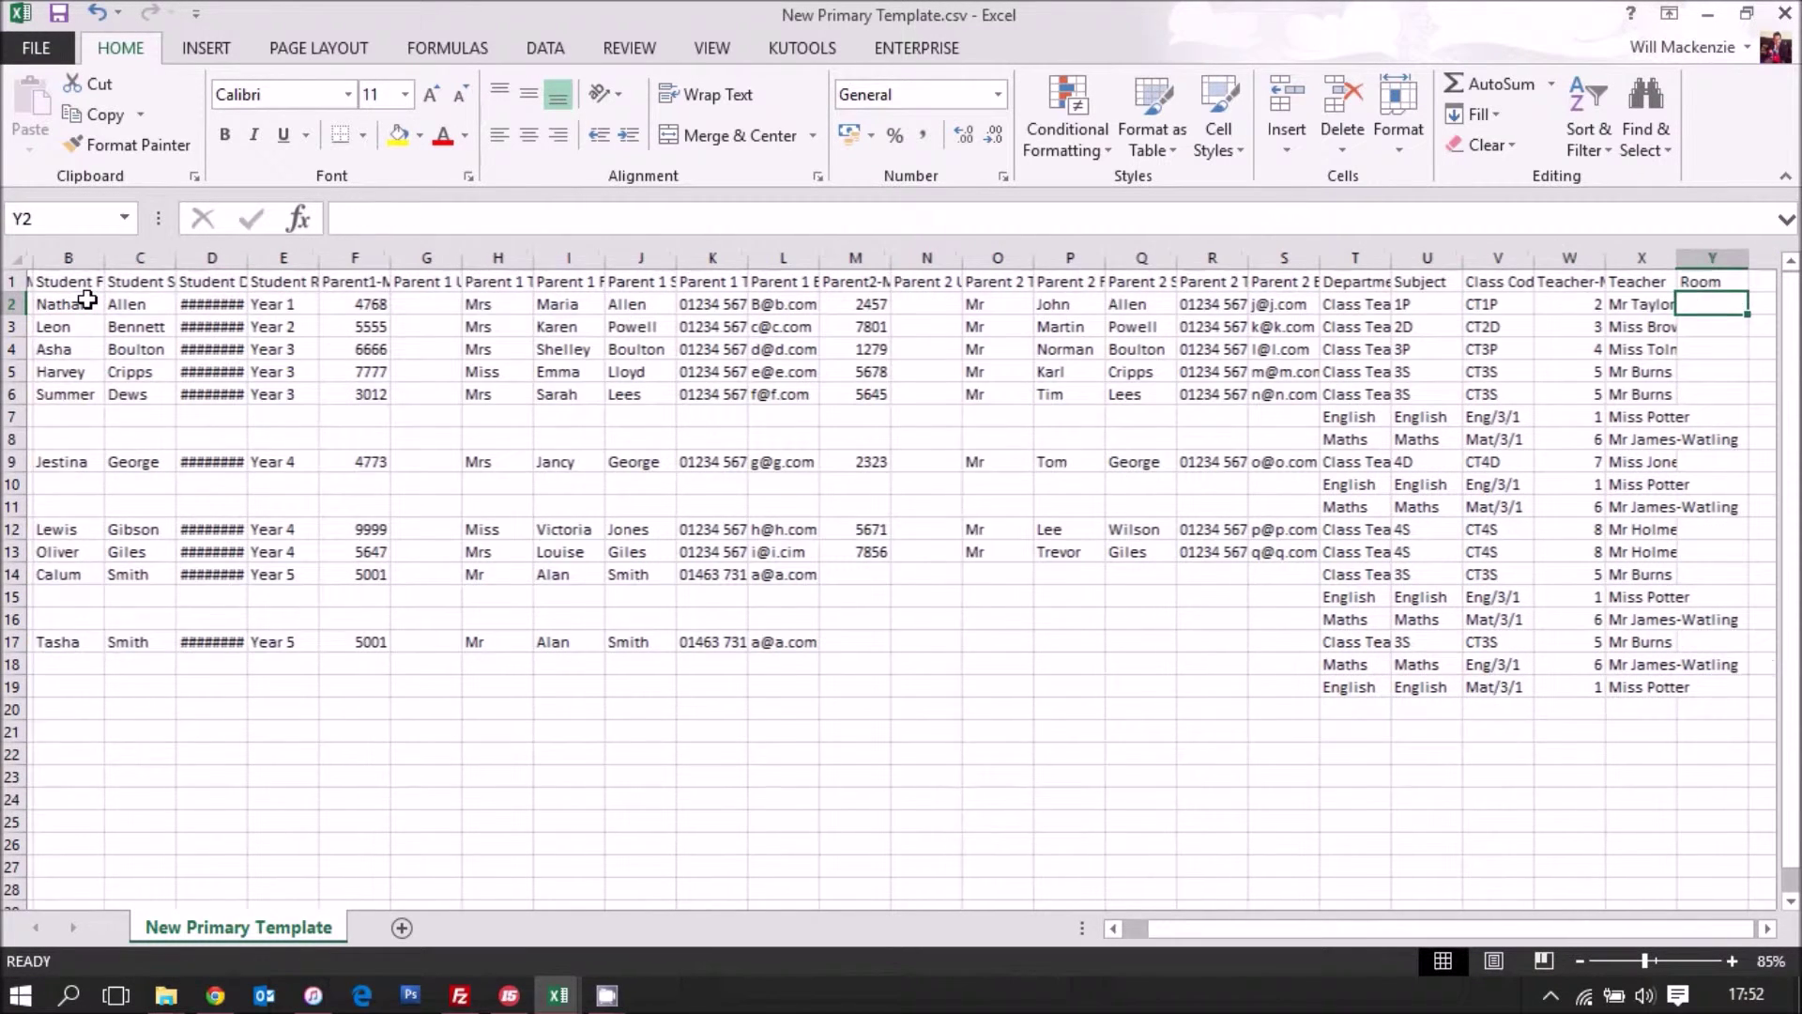
- Examine the Department column entries from the first student's row down to the English entry in row 7
key("Left")
key("Left")
key("Left")
key("Left")
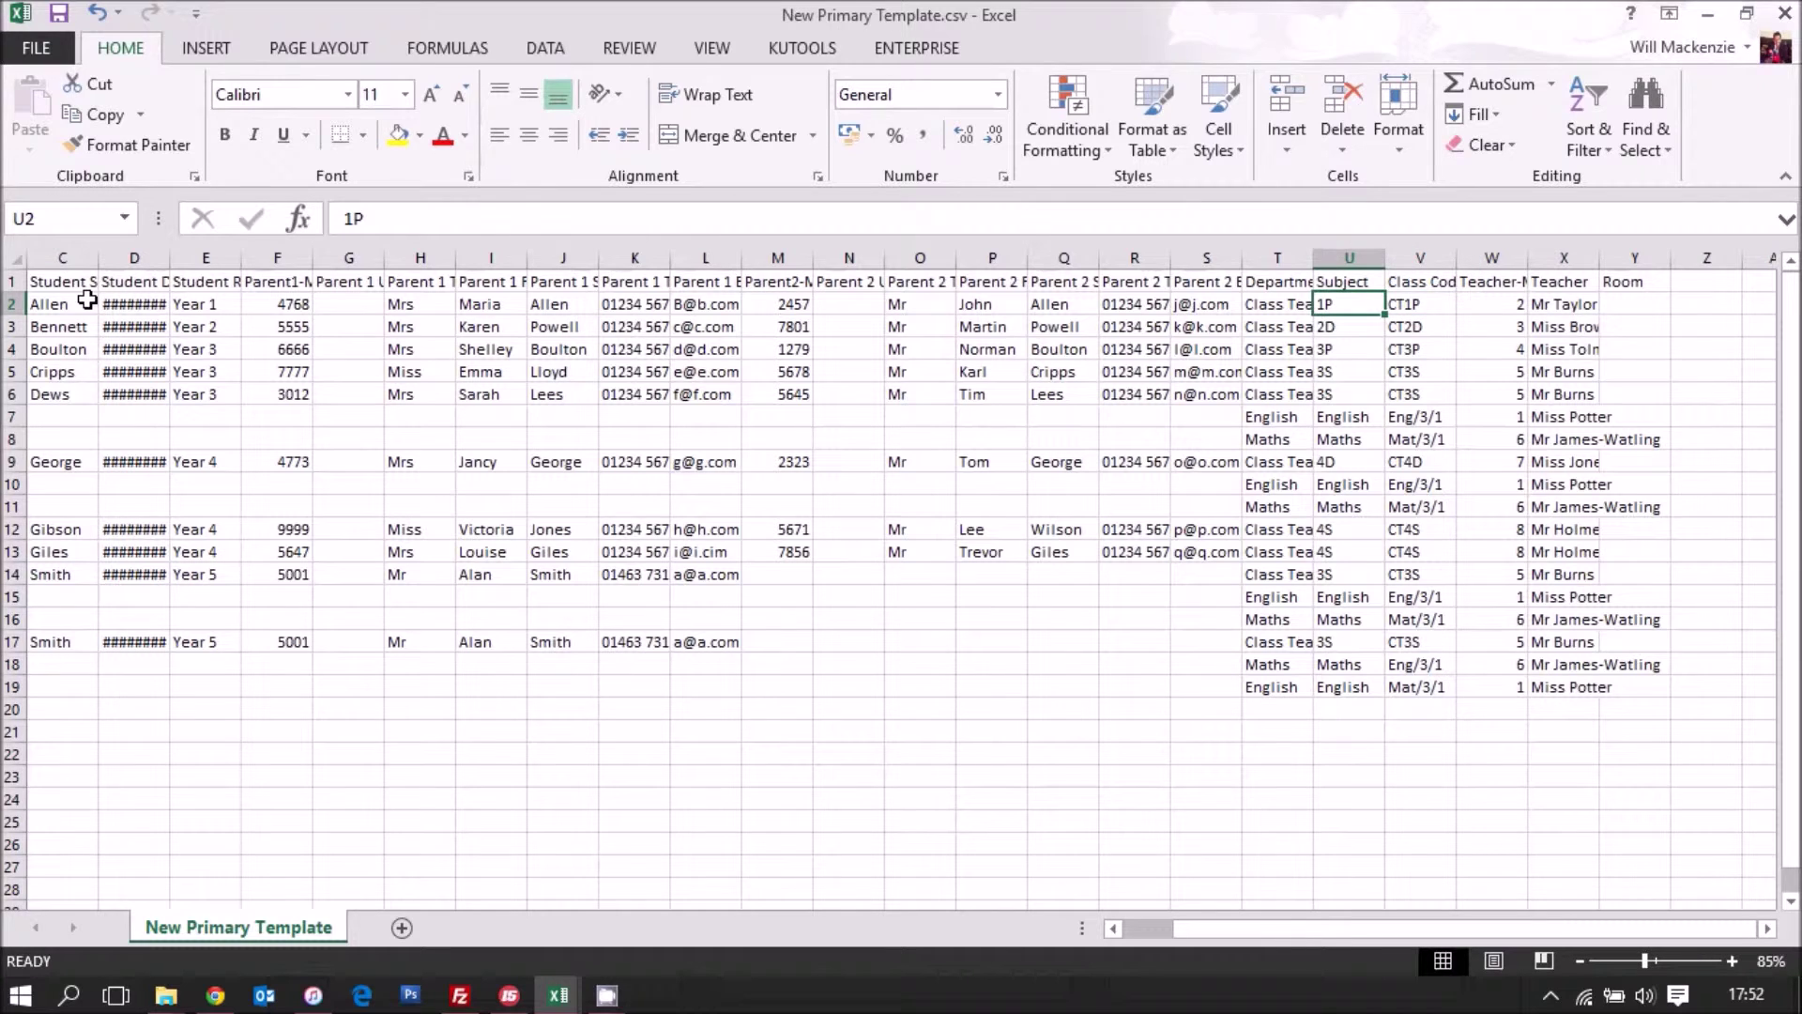
key("Left")
key("Down")
key("Down")
key("Down")
key("Down")
key("Down")
key("Down")
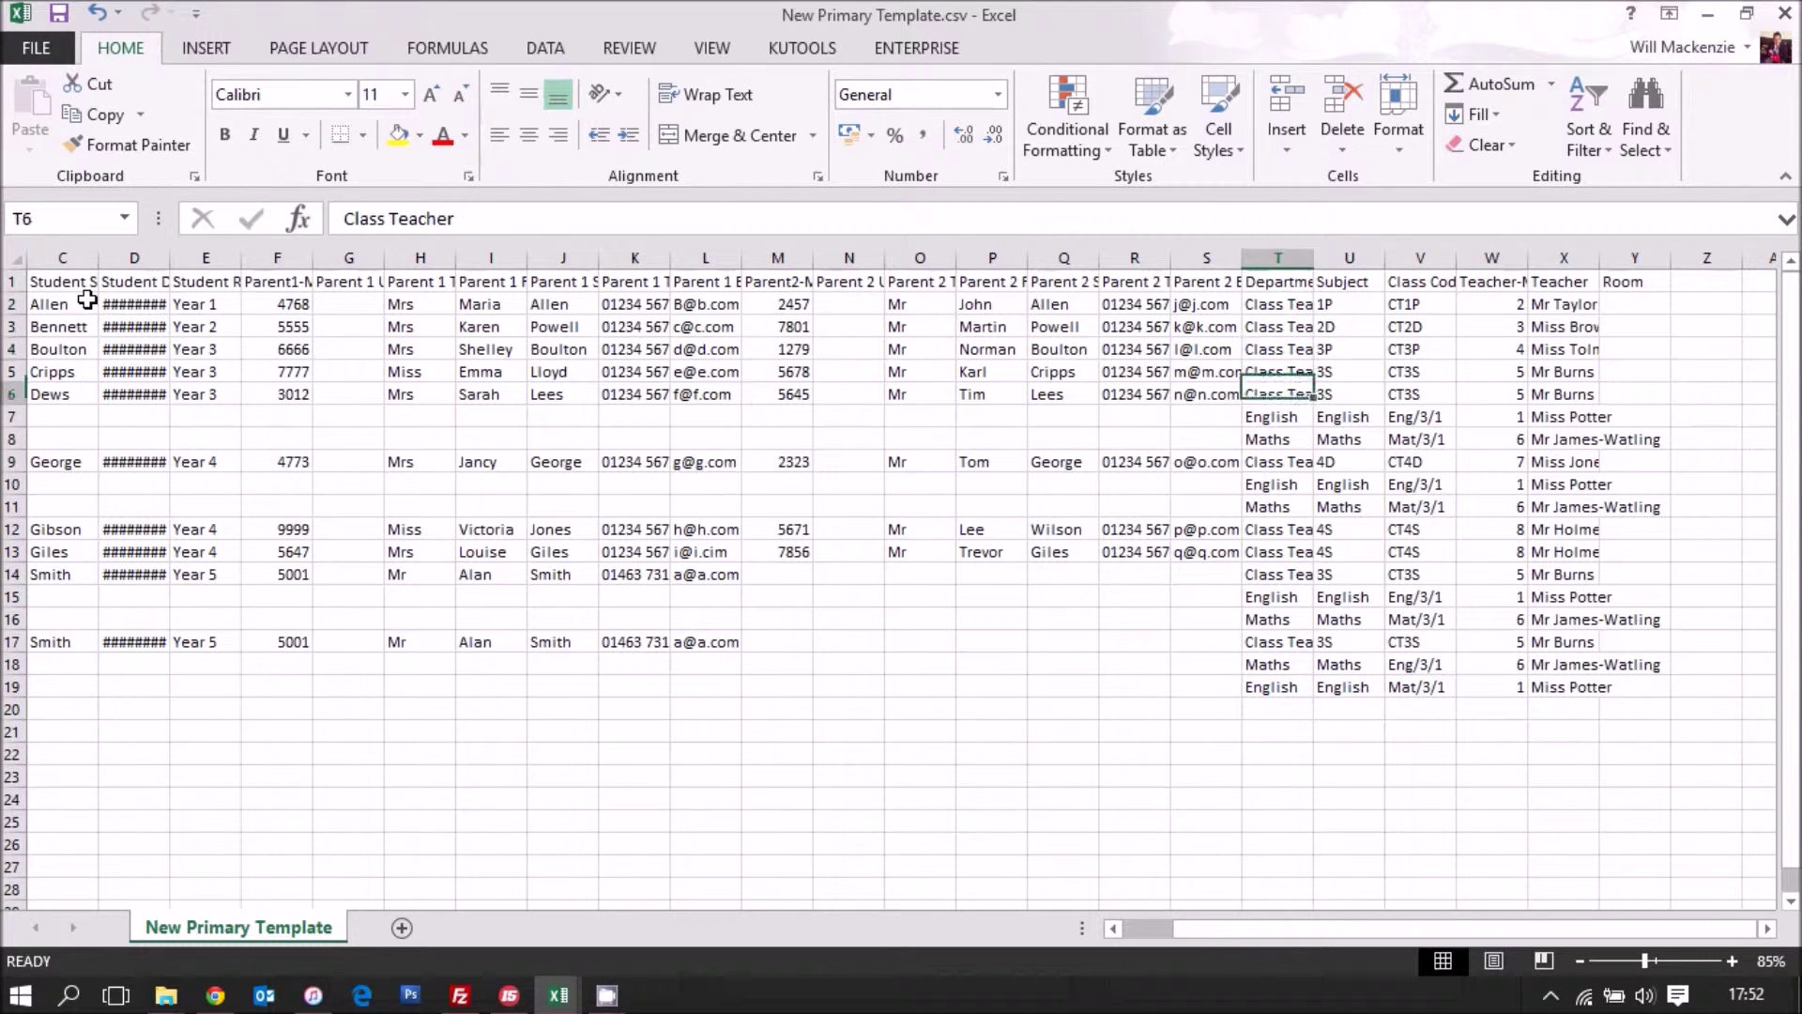
key("Up")
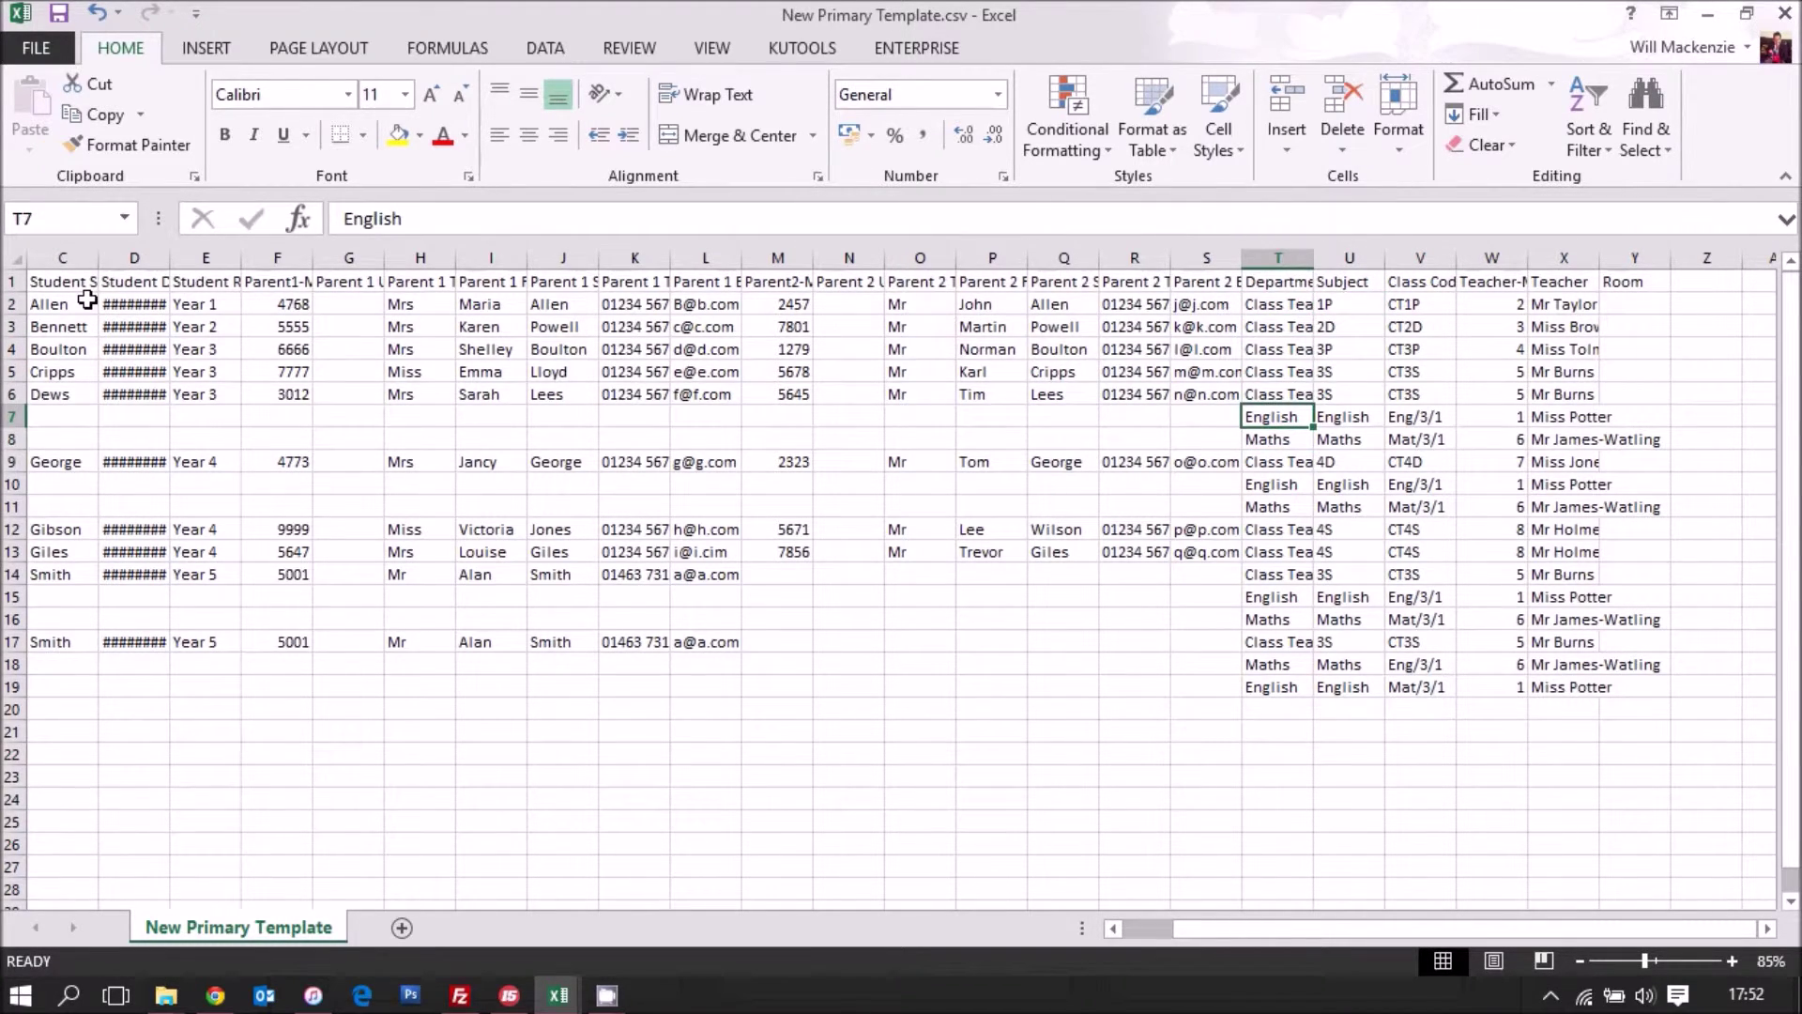
- Examine the student record in row 6 across its columns, together with the English and Maths rows beneath it
key("Left")
key("Left")
key("Left")
key("Left")
key("Left")
key("Left")
key("Left")
key("Left")
key("Left")
key("Left")
key("Left")
key("Left")
key("Left")
key("Left")
key("Left")
key("Left")
key("Left")
key("Left")
key("Left")
key("Up")
key("Right")
key("Right")
key("Right")
key("Right")
key("Right")
key("Right")
key("Right")
key("Right")
key("Right")
key("Right")
key("Right")
key("Right")
key("Right")
key("Right")
key("Right")
key("Right")
key("Right")
key("Right")
key("Right")
key("Right")
key("Right")
key("Right")
key("Left")
key("Left")
key("Left")
key("Left")
key("Down")
key("Down")
key("Up")
key("Left")
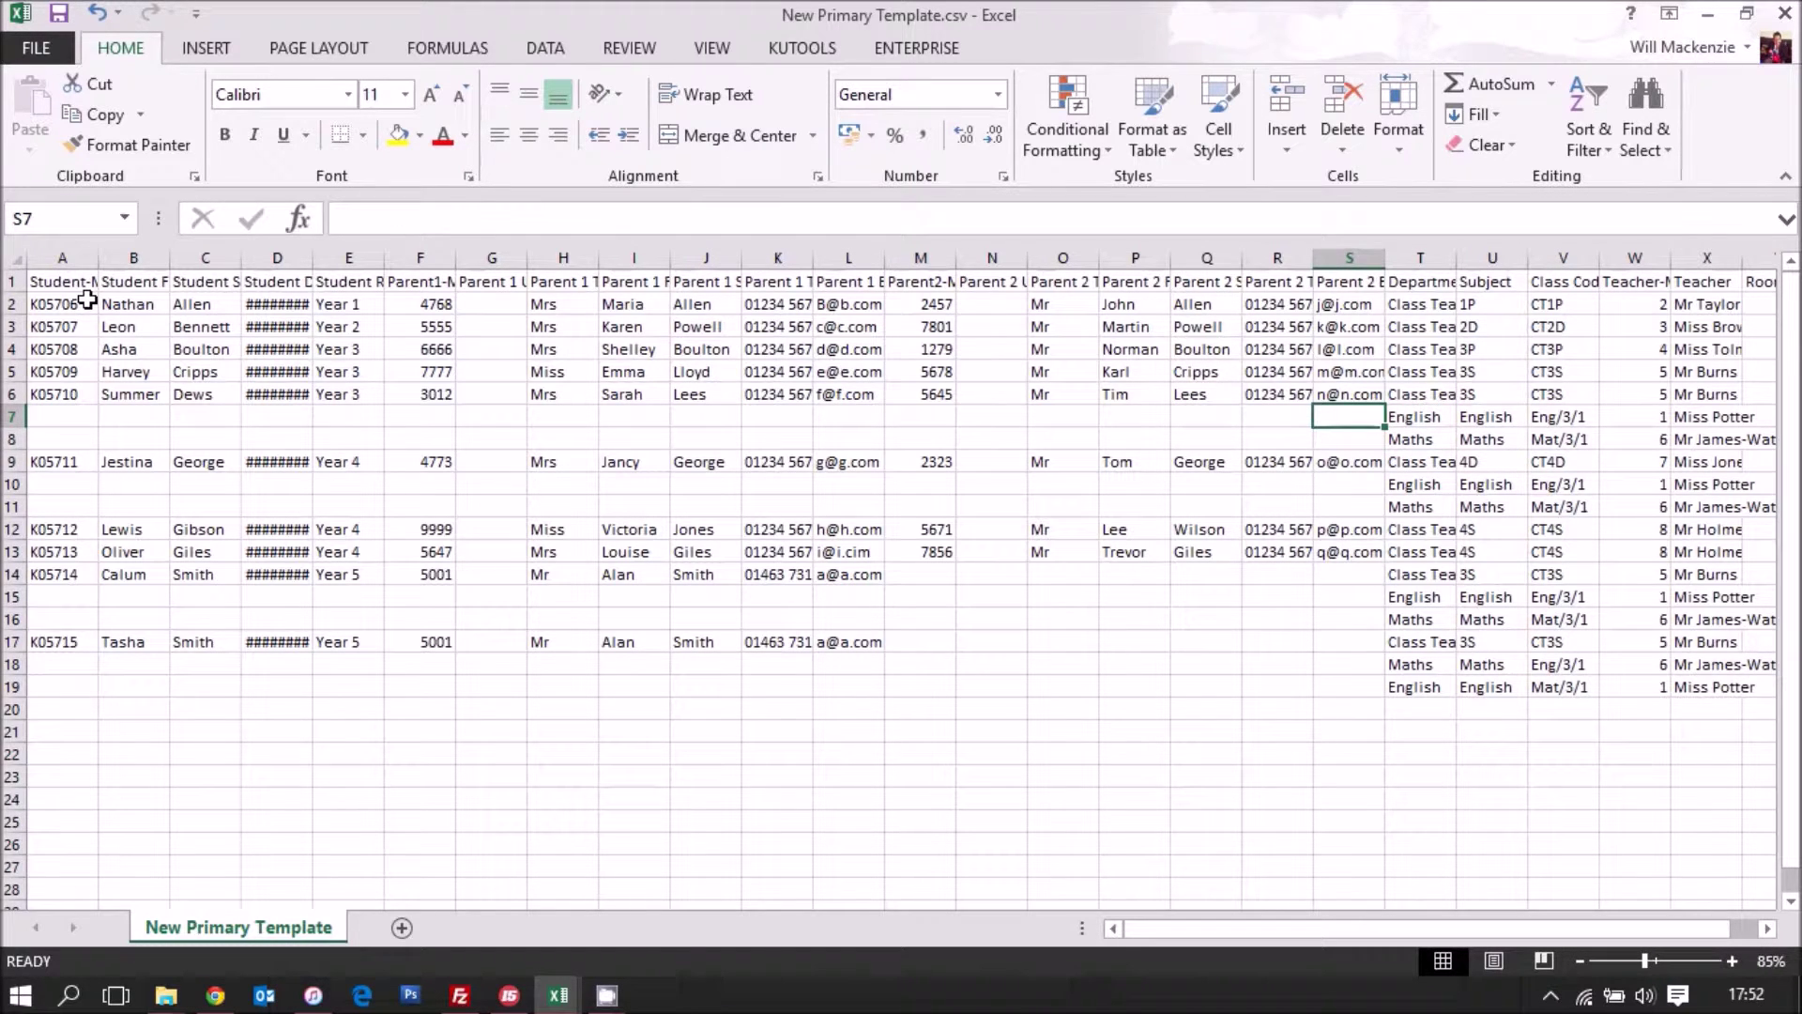
key("Left")
key("Down")
key("Up")
key("Right")
- Switch to New Secondary Template.csv and examine the first three students' name cells and the blank rows between them
key("alt+Tab")
key("alt+Tab")
key("alt+Tab")
key("alt+Tab")
key("alt+Tab")
key("alt+Tab")
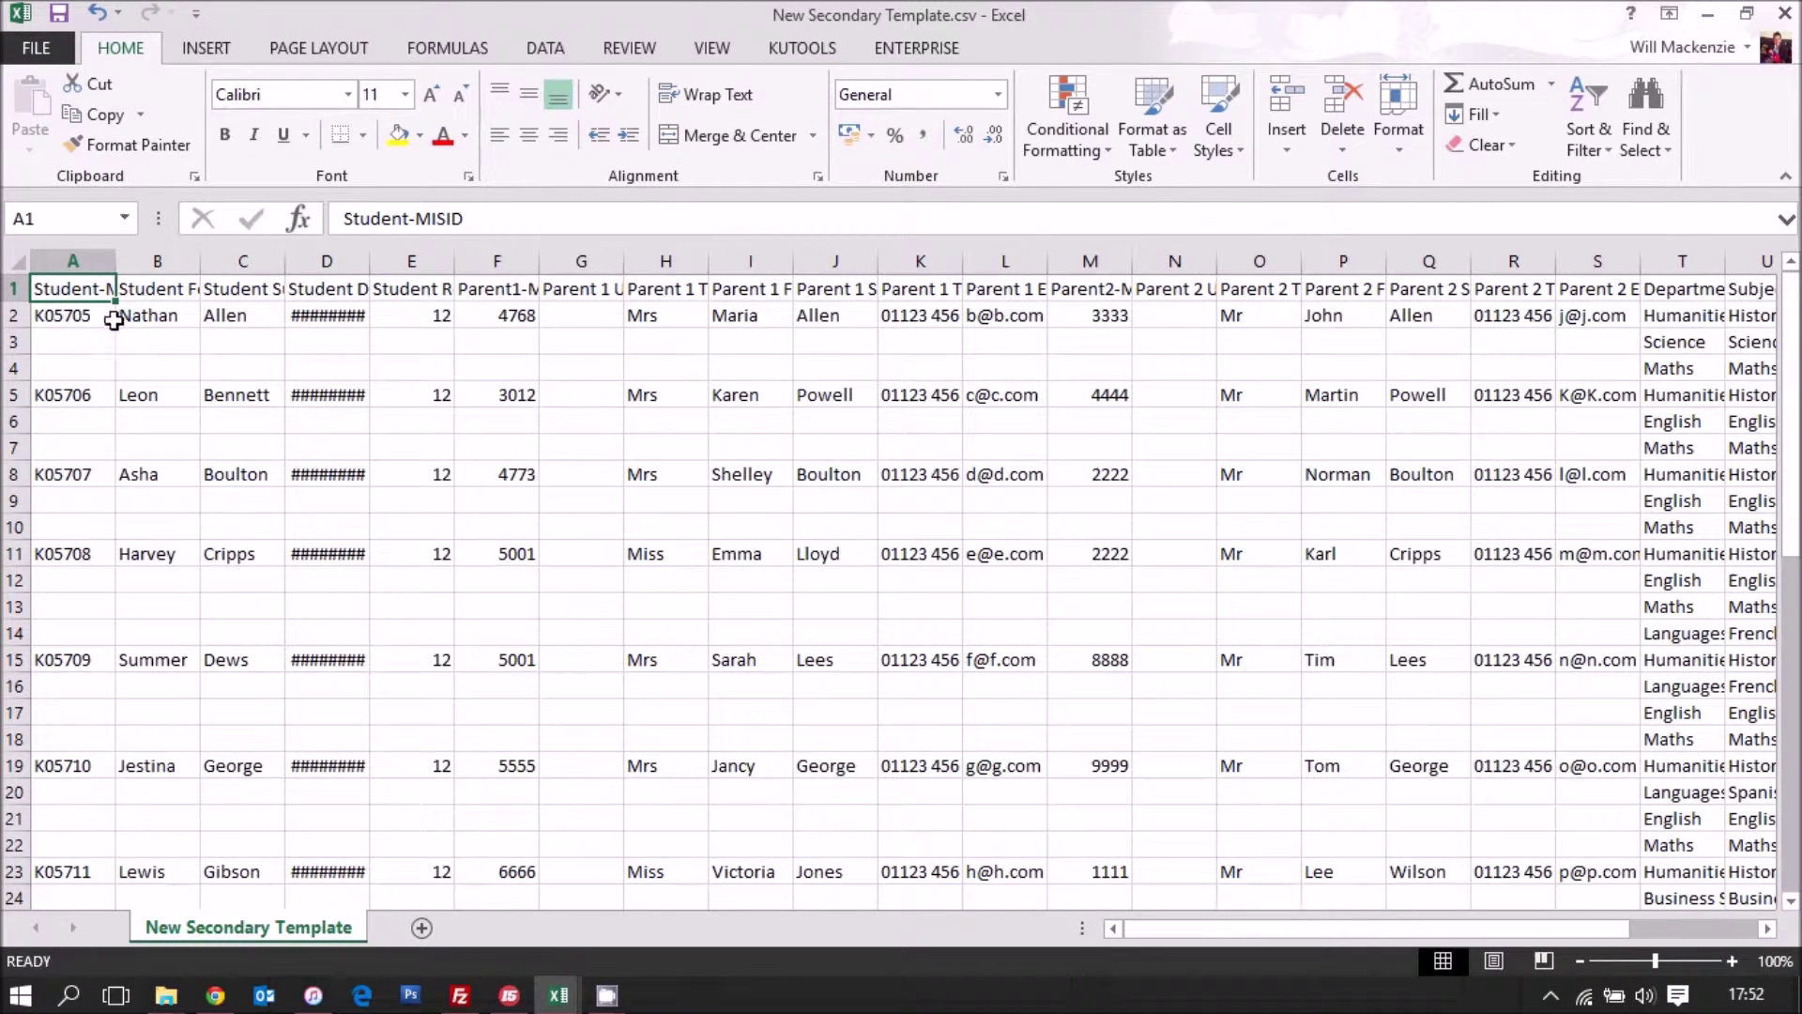
left_click_drag(118, 316, 221, 316)
left_click_drag(136, 395, 235, 395)
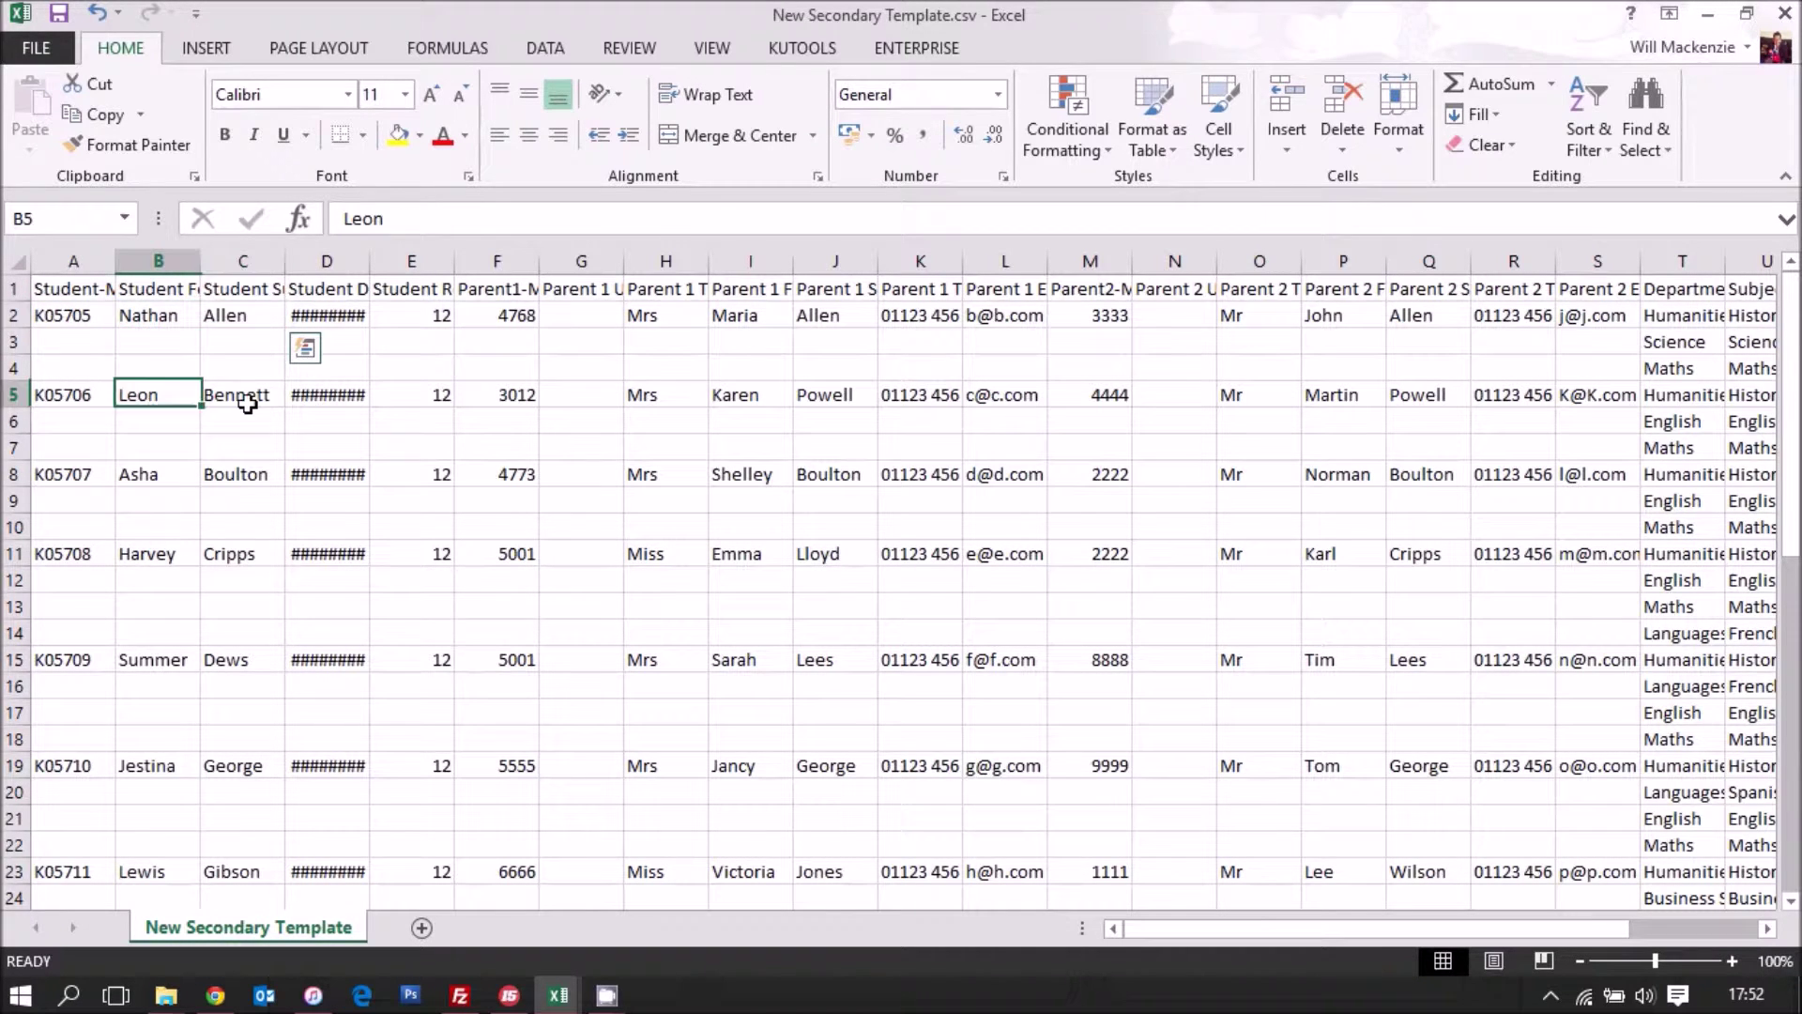
left_click_drag(140, 474, 230, 474)
left_click_drag(169, 346, 227, 439)
left_click(228, 439)
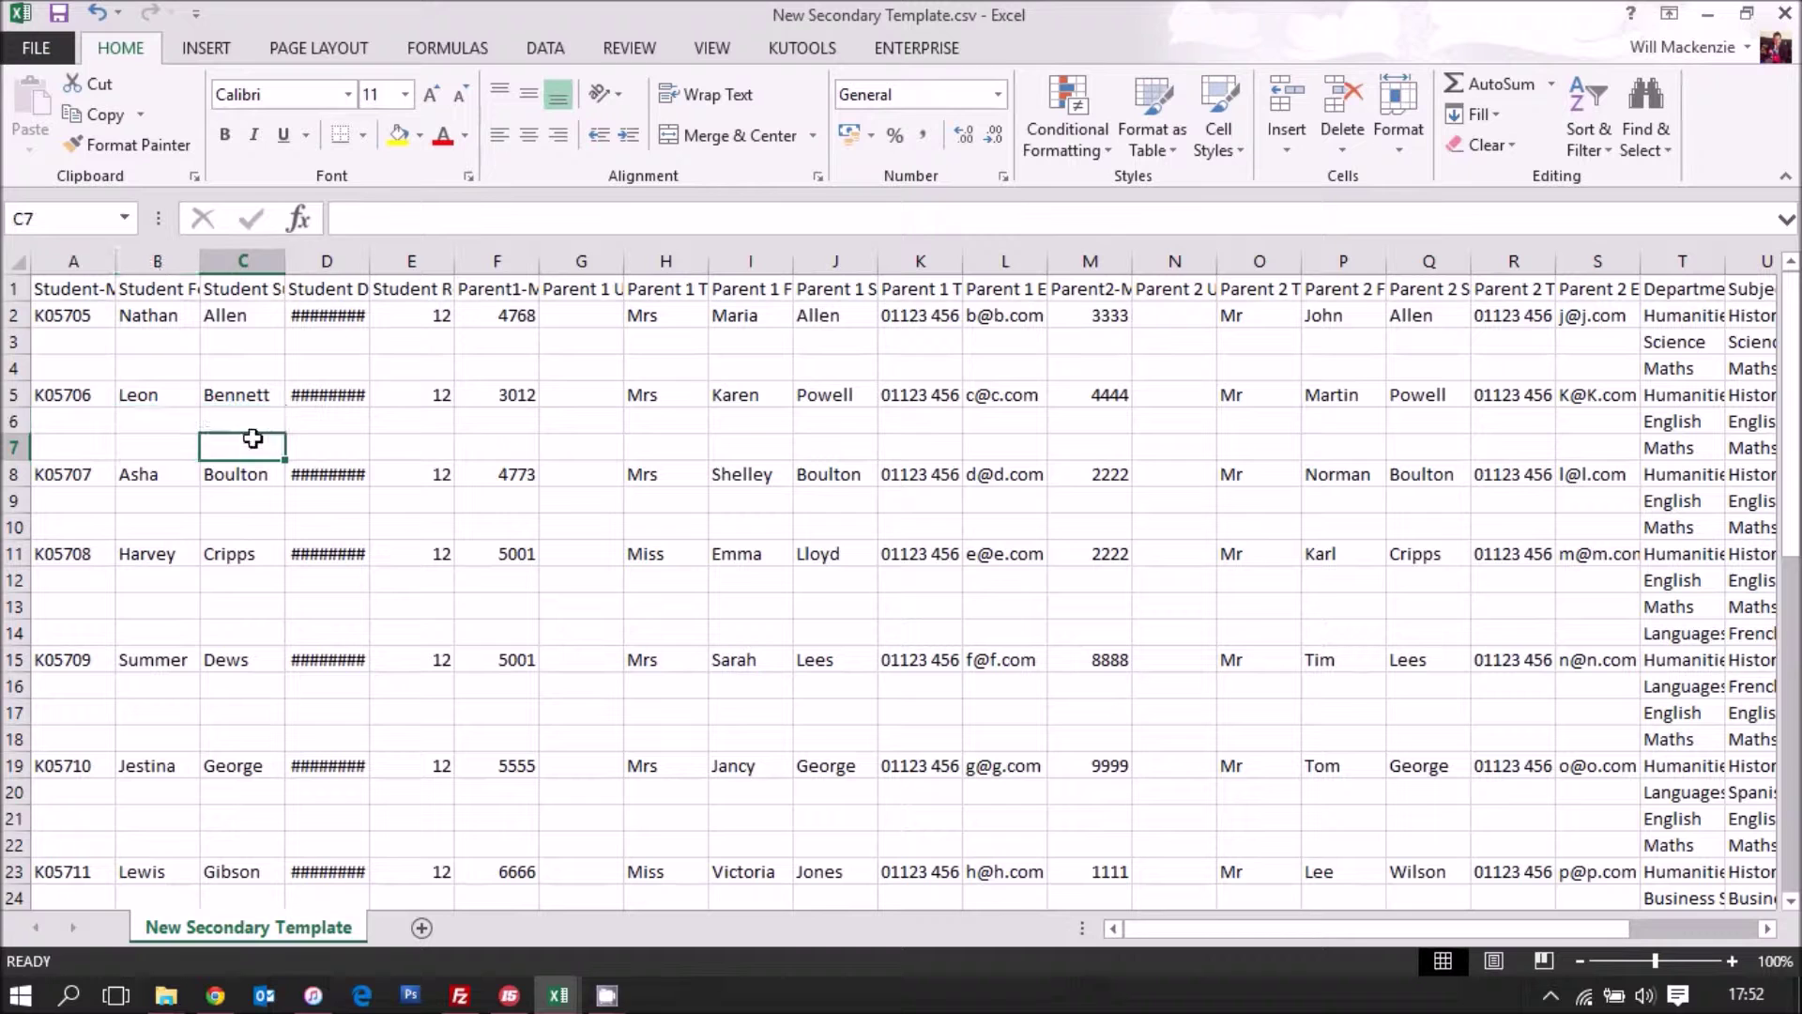
- Examine row 6 across the student and parent columns, including the Subject entries English and Maths in rows 6 and 7
left_click(342, 422)
key("Right")
key("Right")
key("Right")
key("Right")
key("Right")
key("Right")
key("Right")
key("Right")
key("Right")
key("Right")
key("Right")
key("Right")
key("Right")
key("Right")
key("Right")
key("Right")
key("Right")
key("Right")
key("Right")
key("Right")
key("Right")
key("Right")
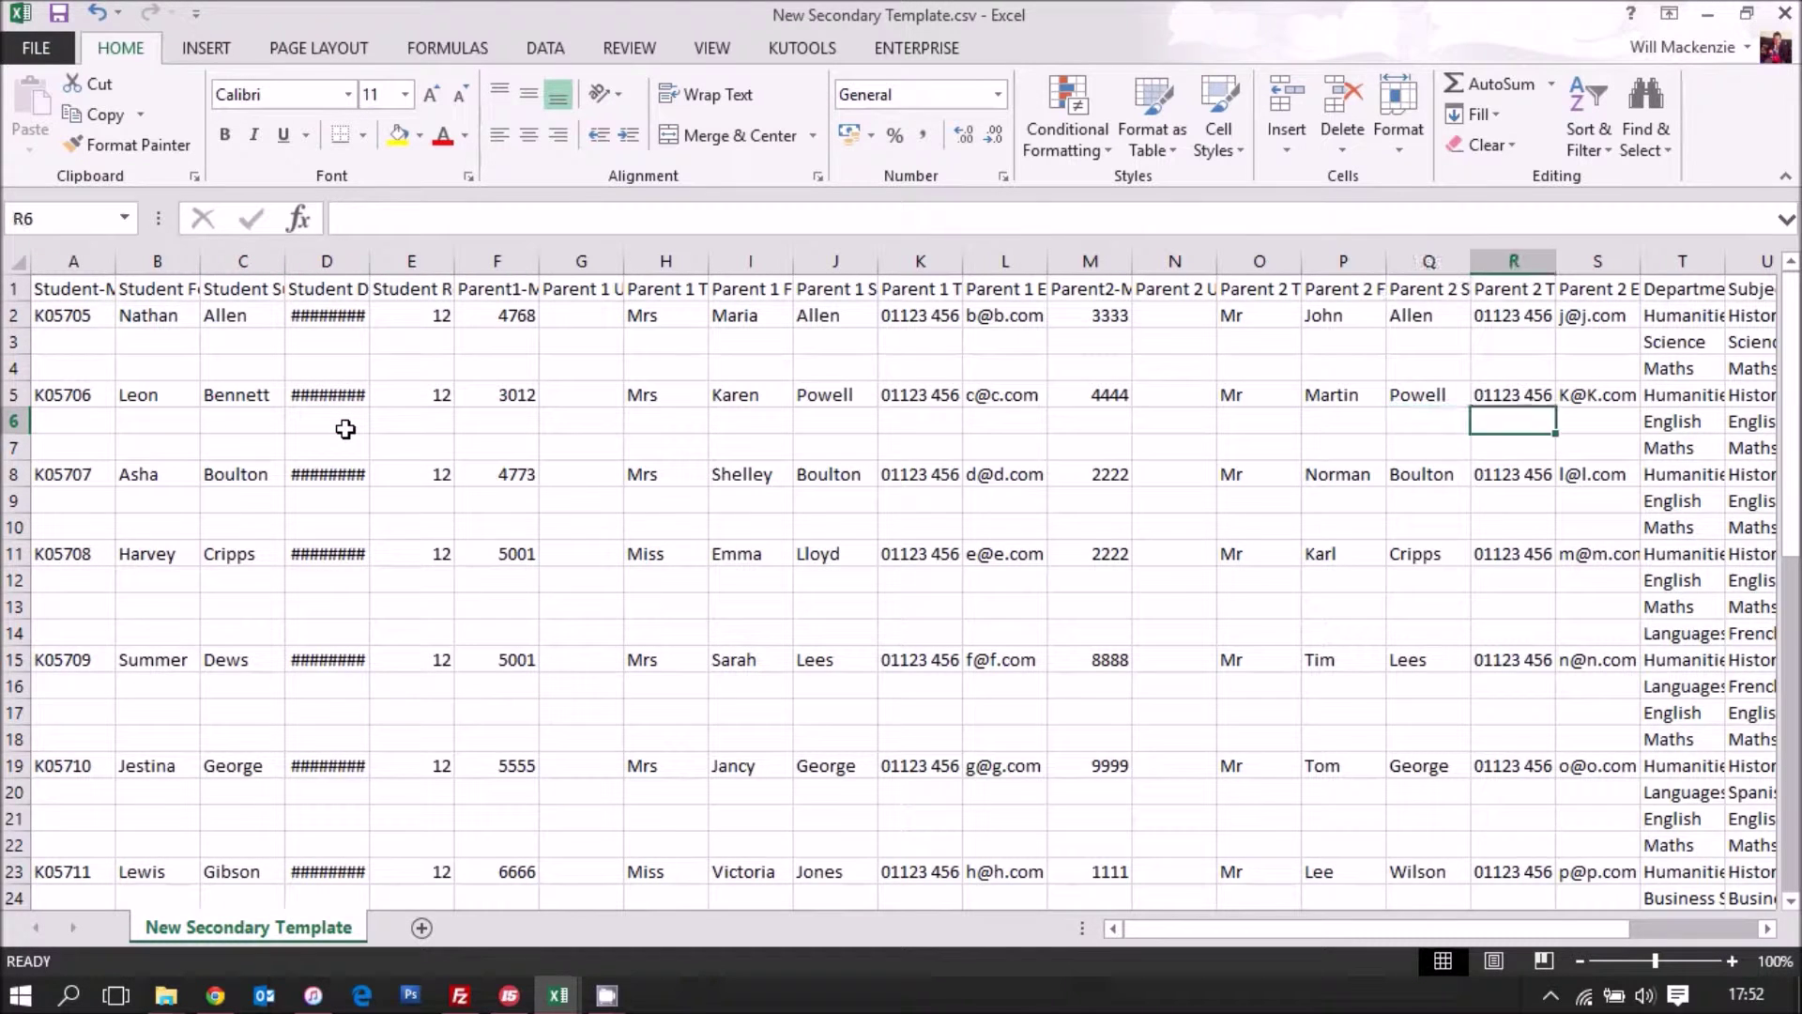
left_click_drag(1244, 397, 1252, 463)
left_click_drag(1253, 462, 1253, 448)
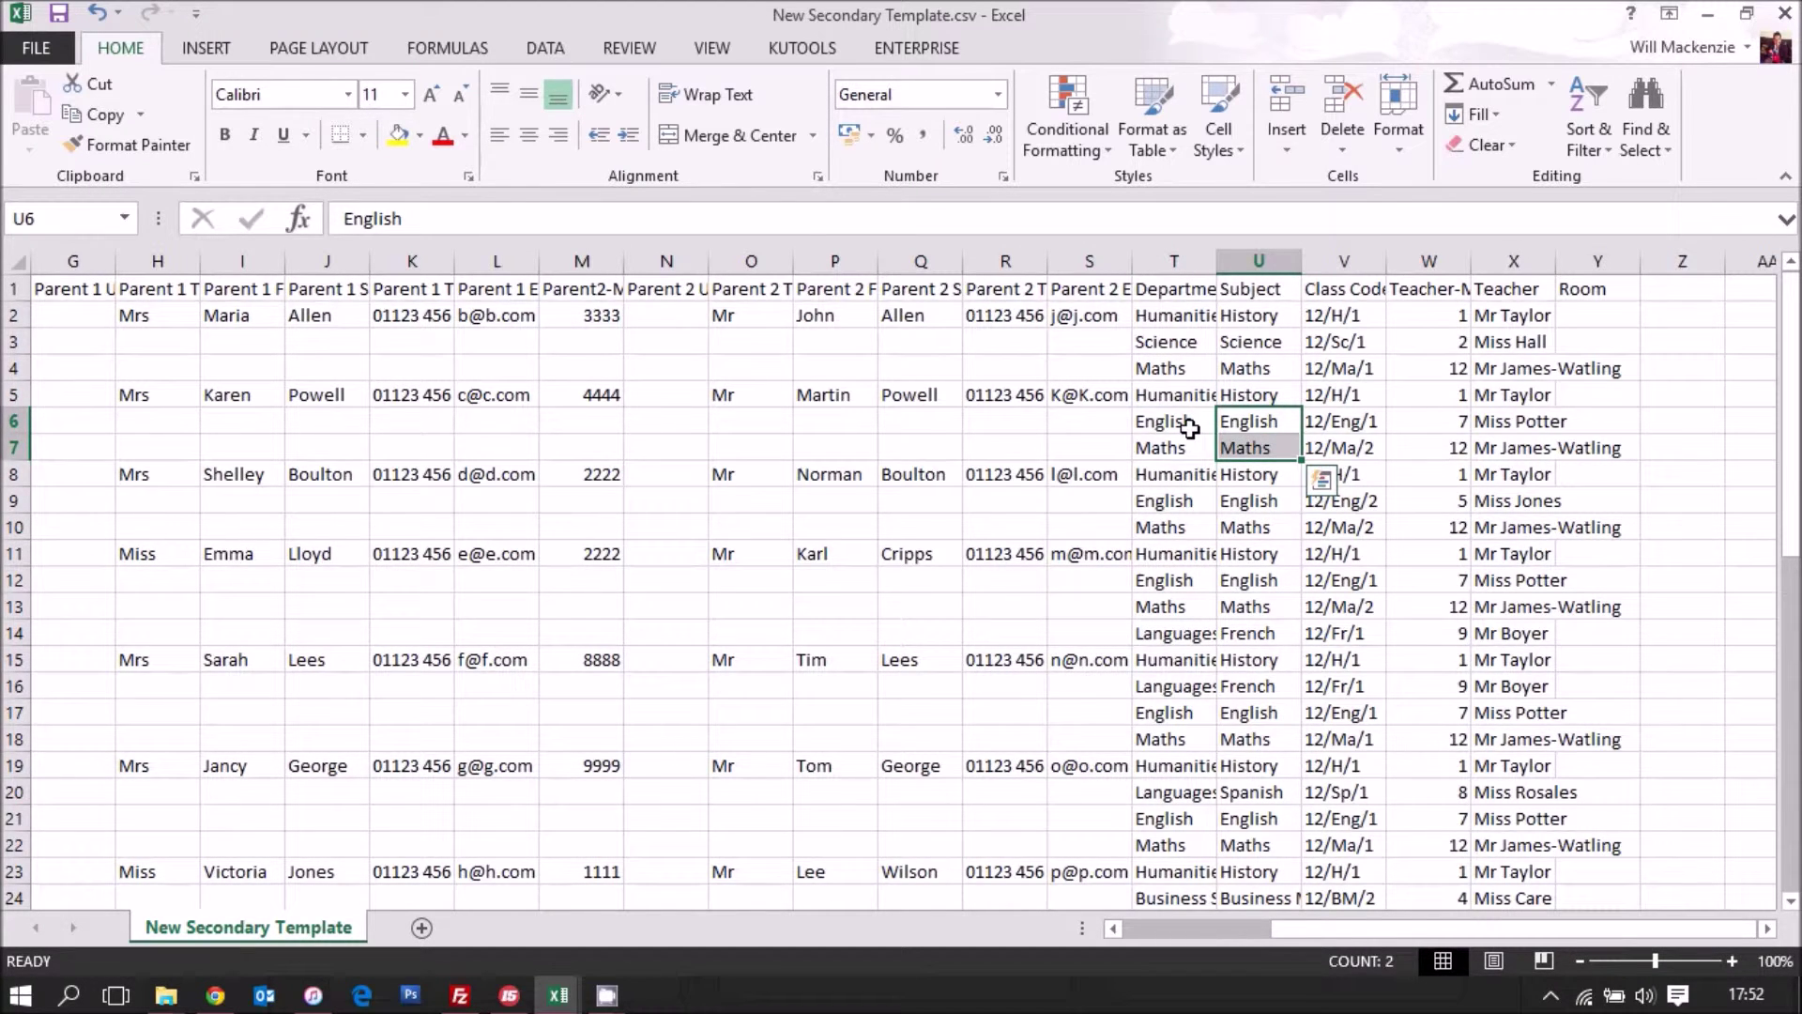
scroll(1229, 938, "left", 3)
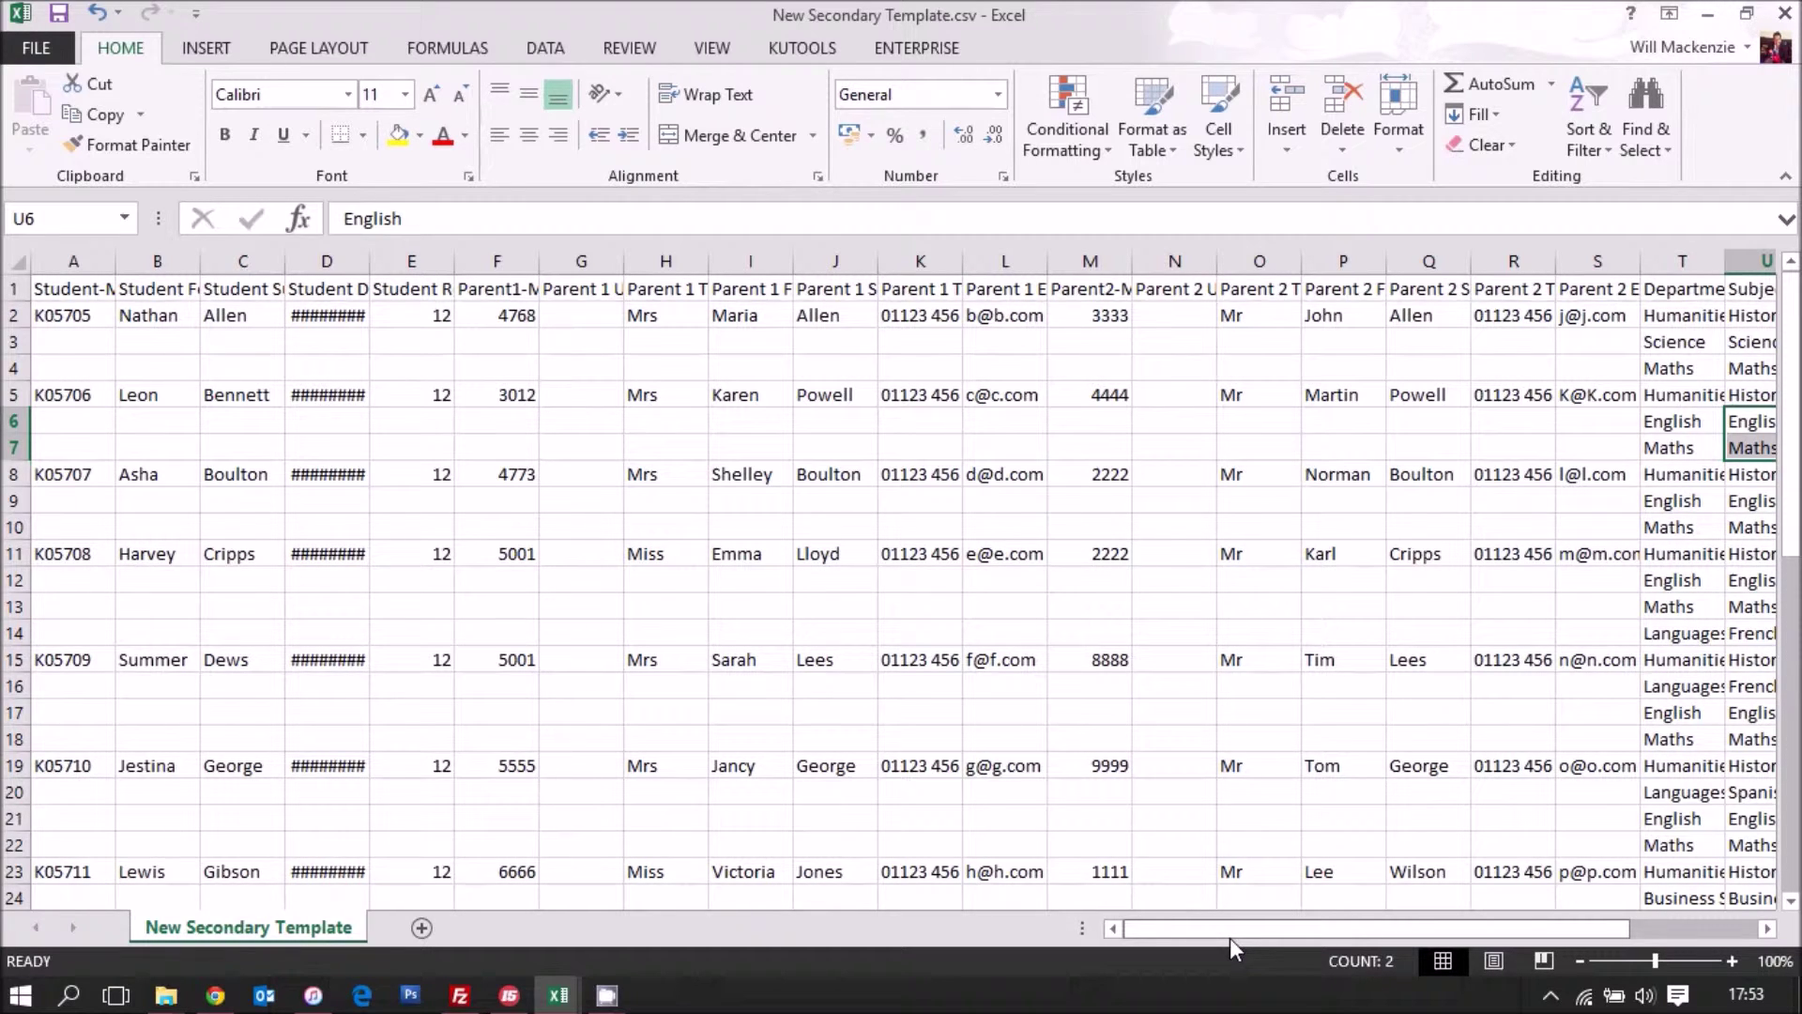
- Examine the English row 6 between the Subject, Room and Department columns, and the Teacher cells in rows 6 and 7
key("Right")
key("Right")
key("Right")
key("Right")
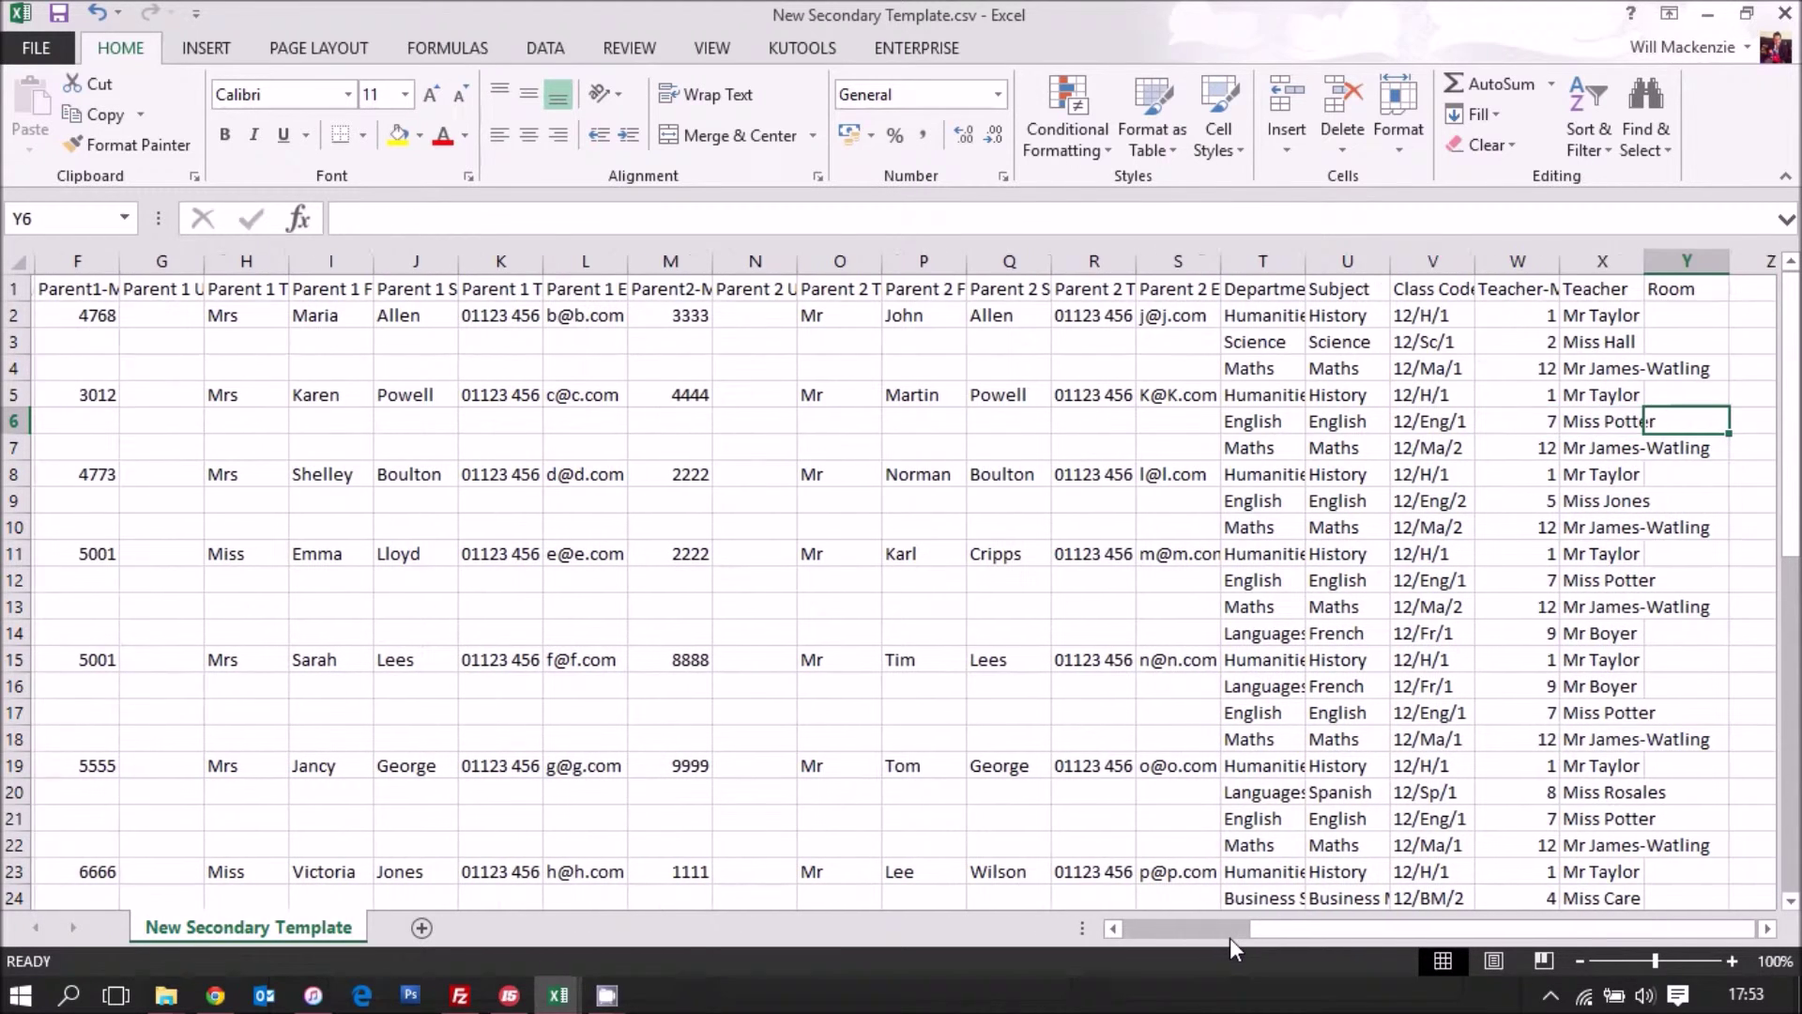
key("Left")
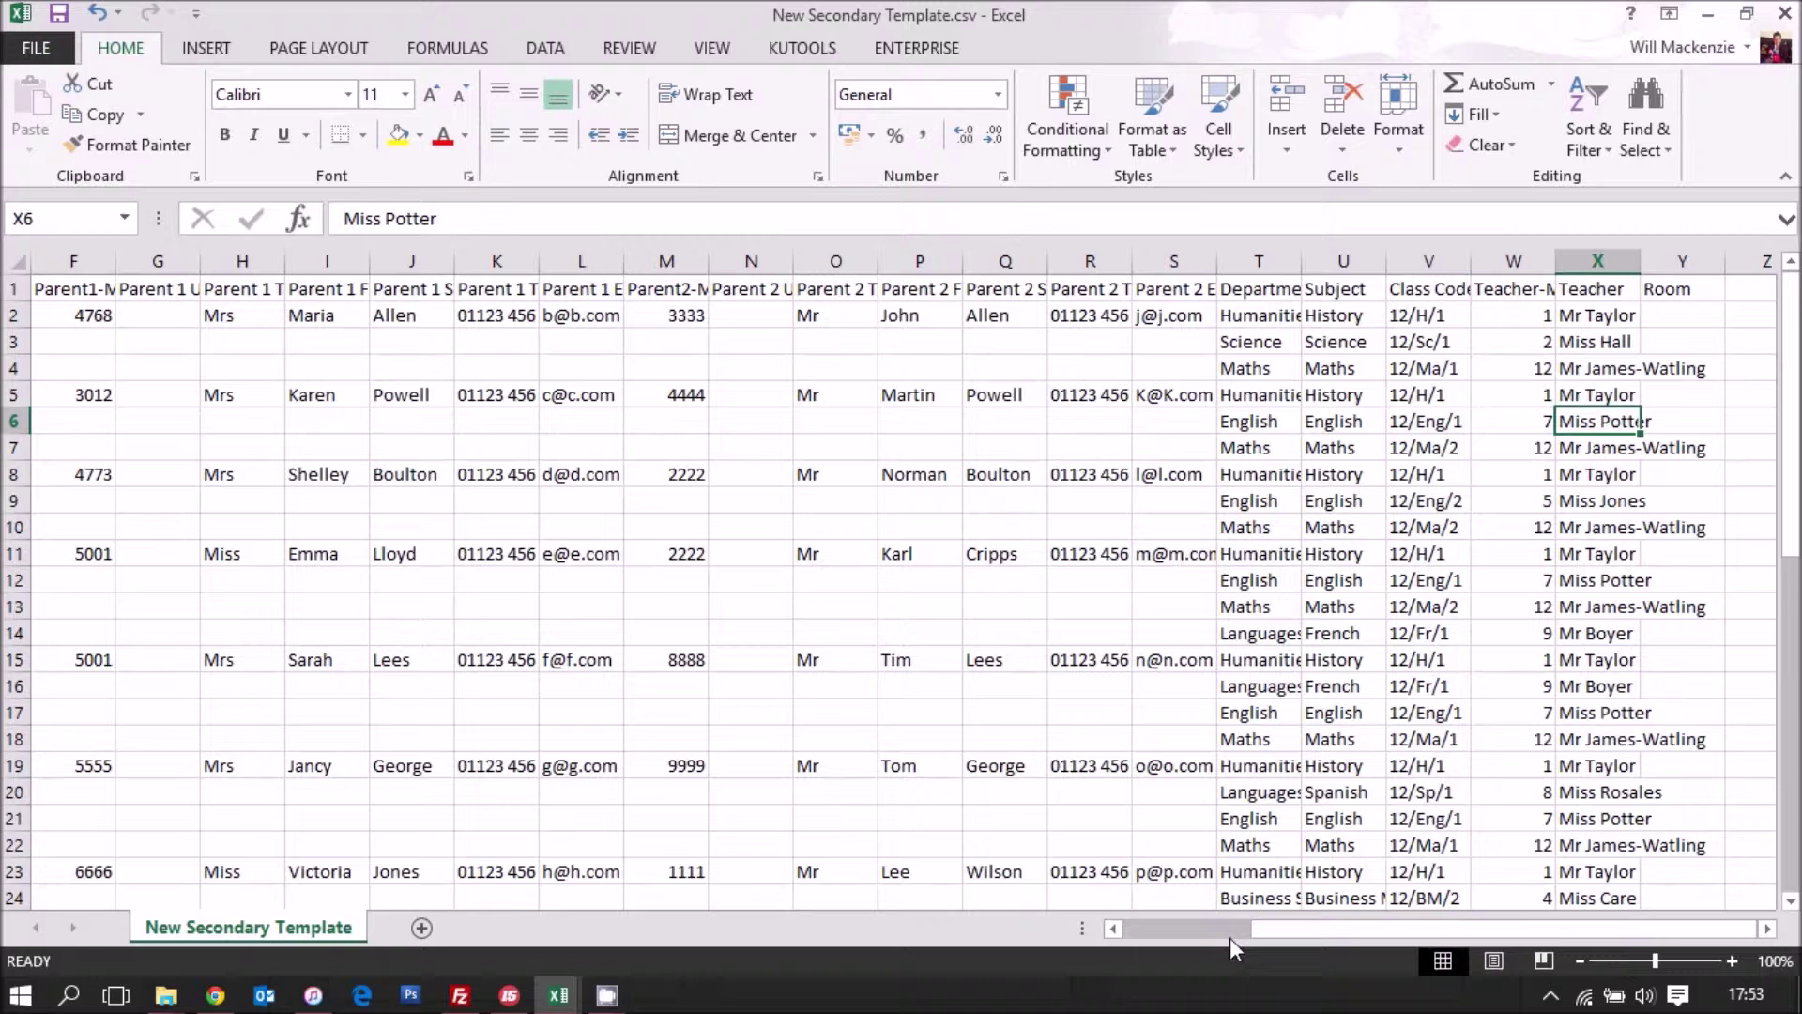
key("Left")
key("Left")
key("Left")
key("Left")
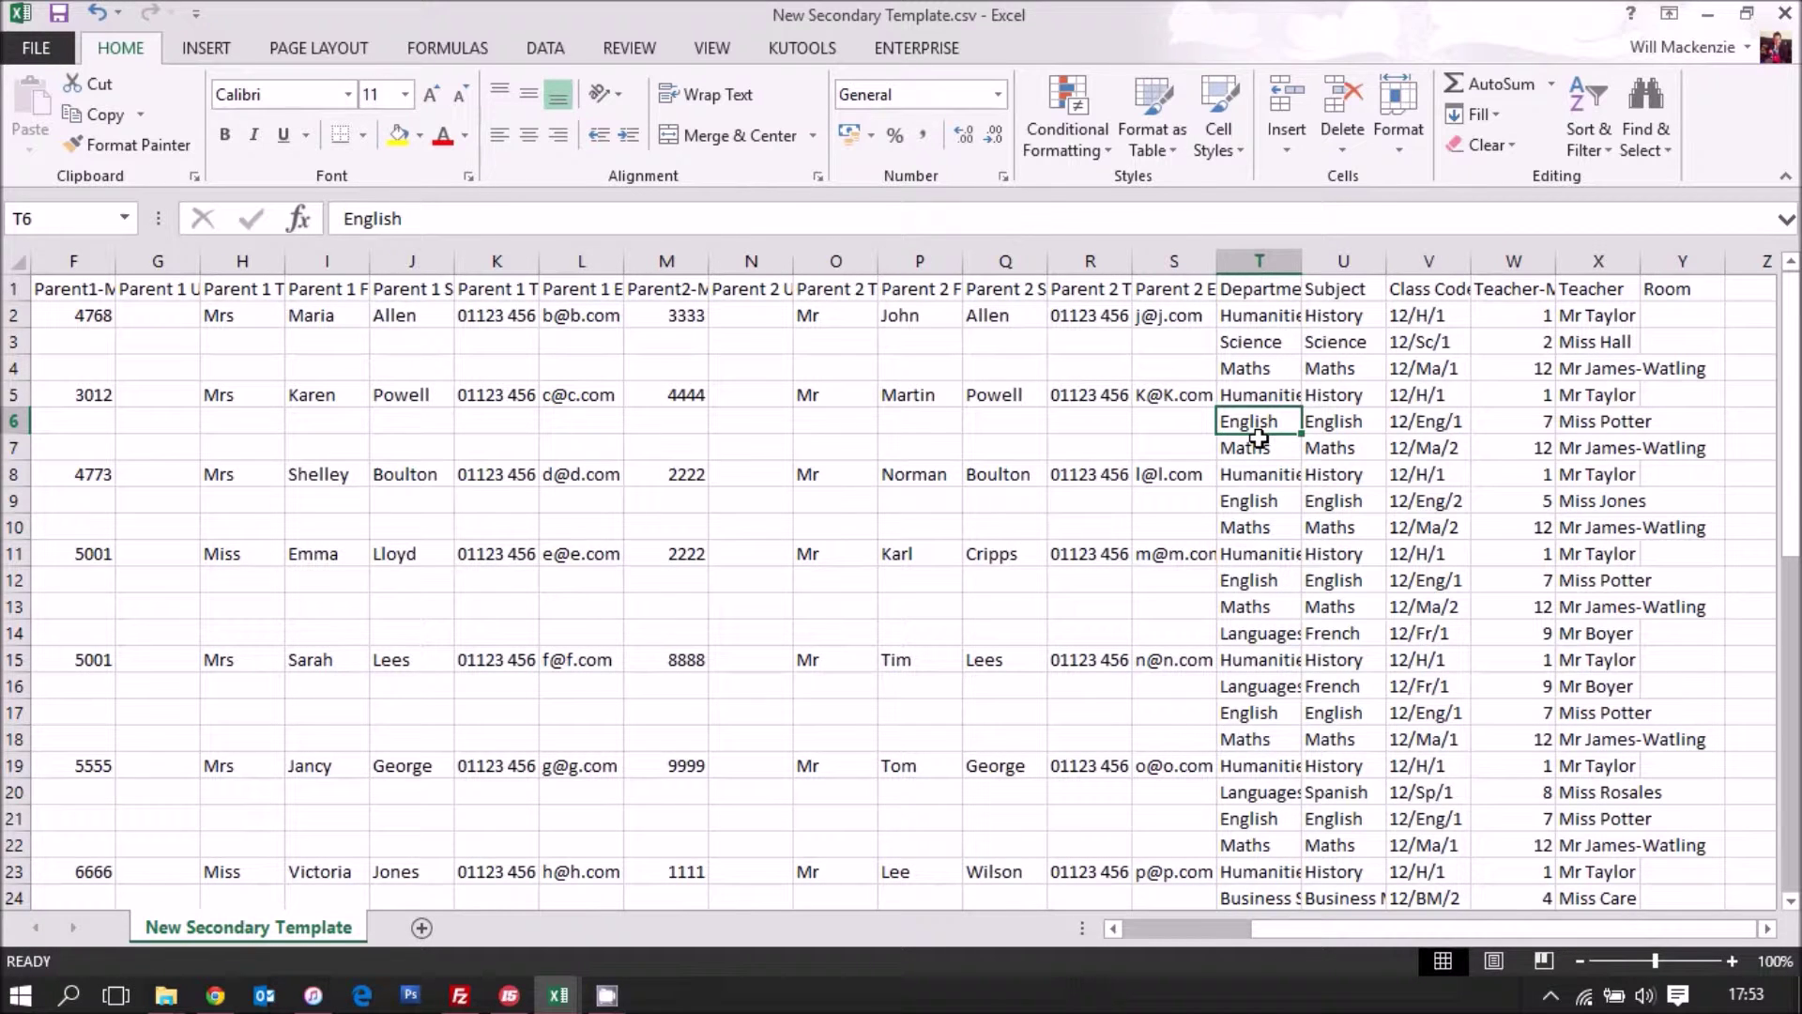
left_click(1571, 427)
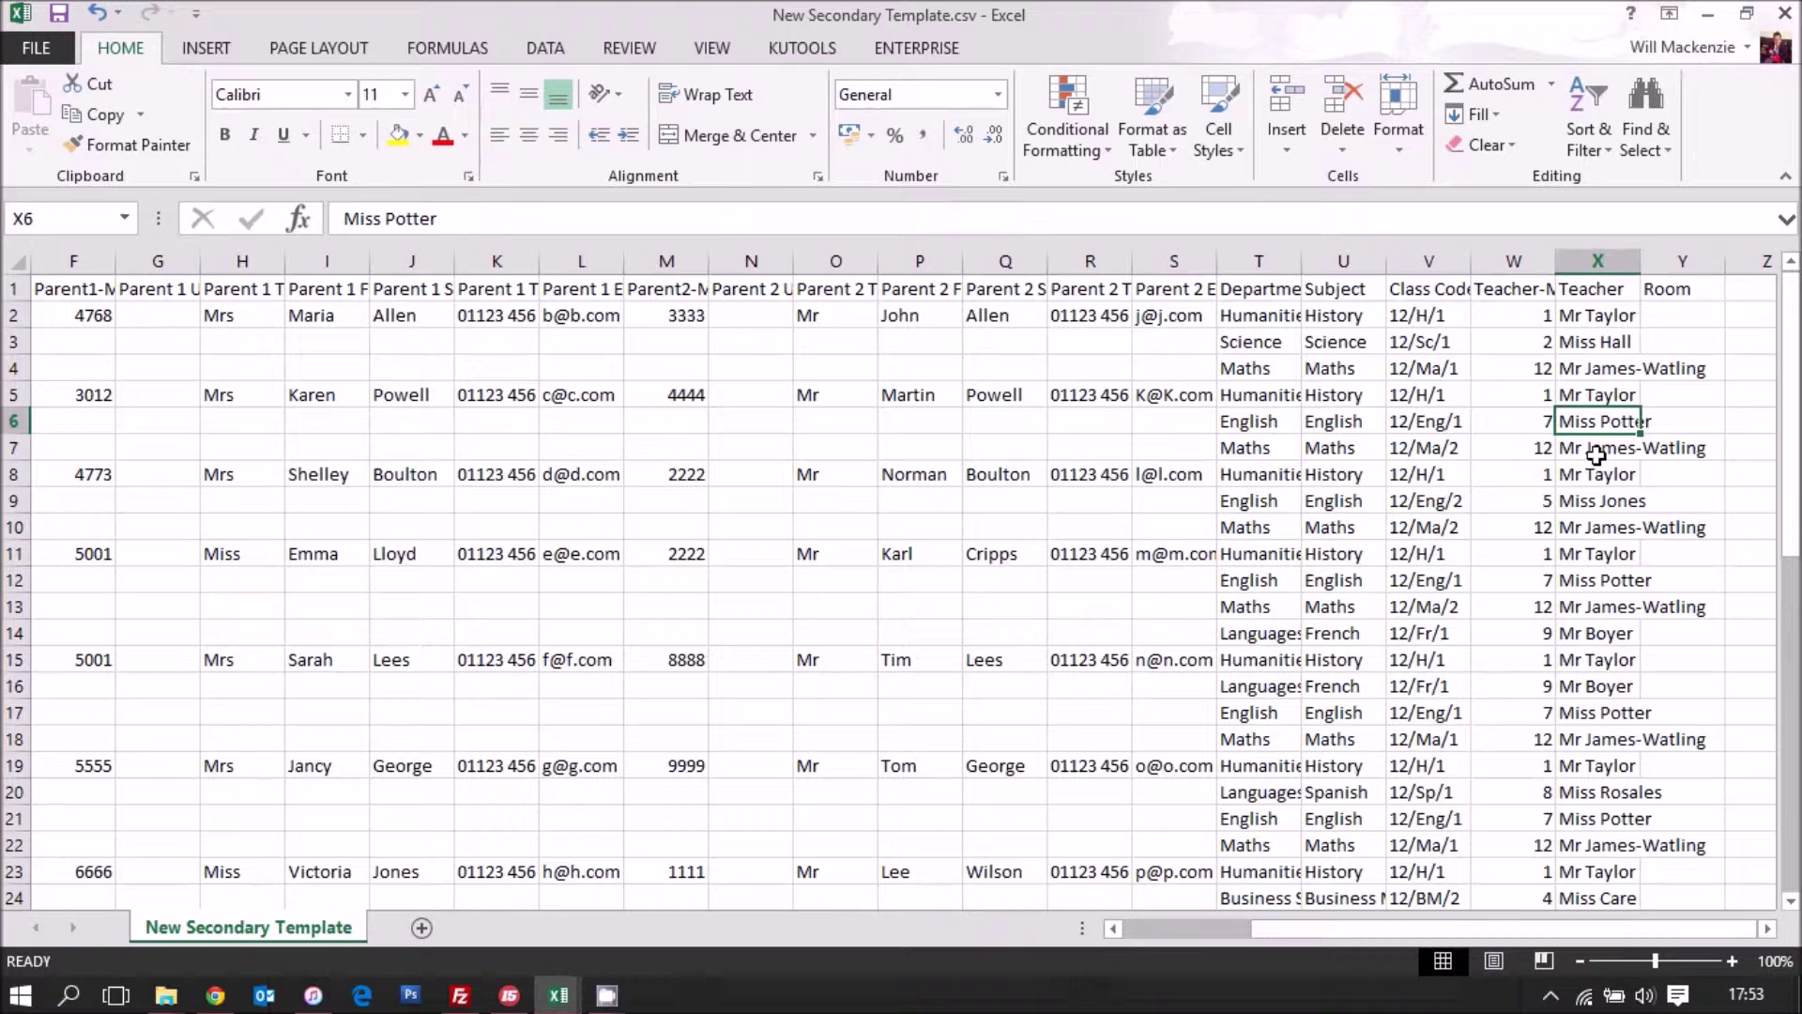
left_click(1584, 448)
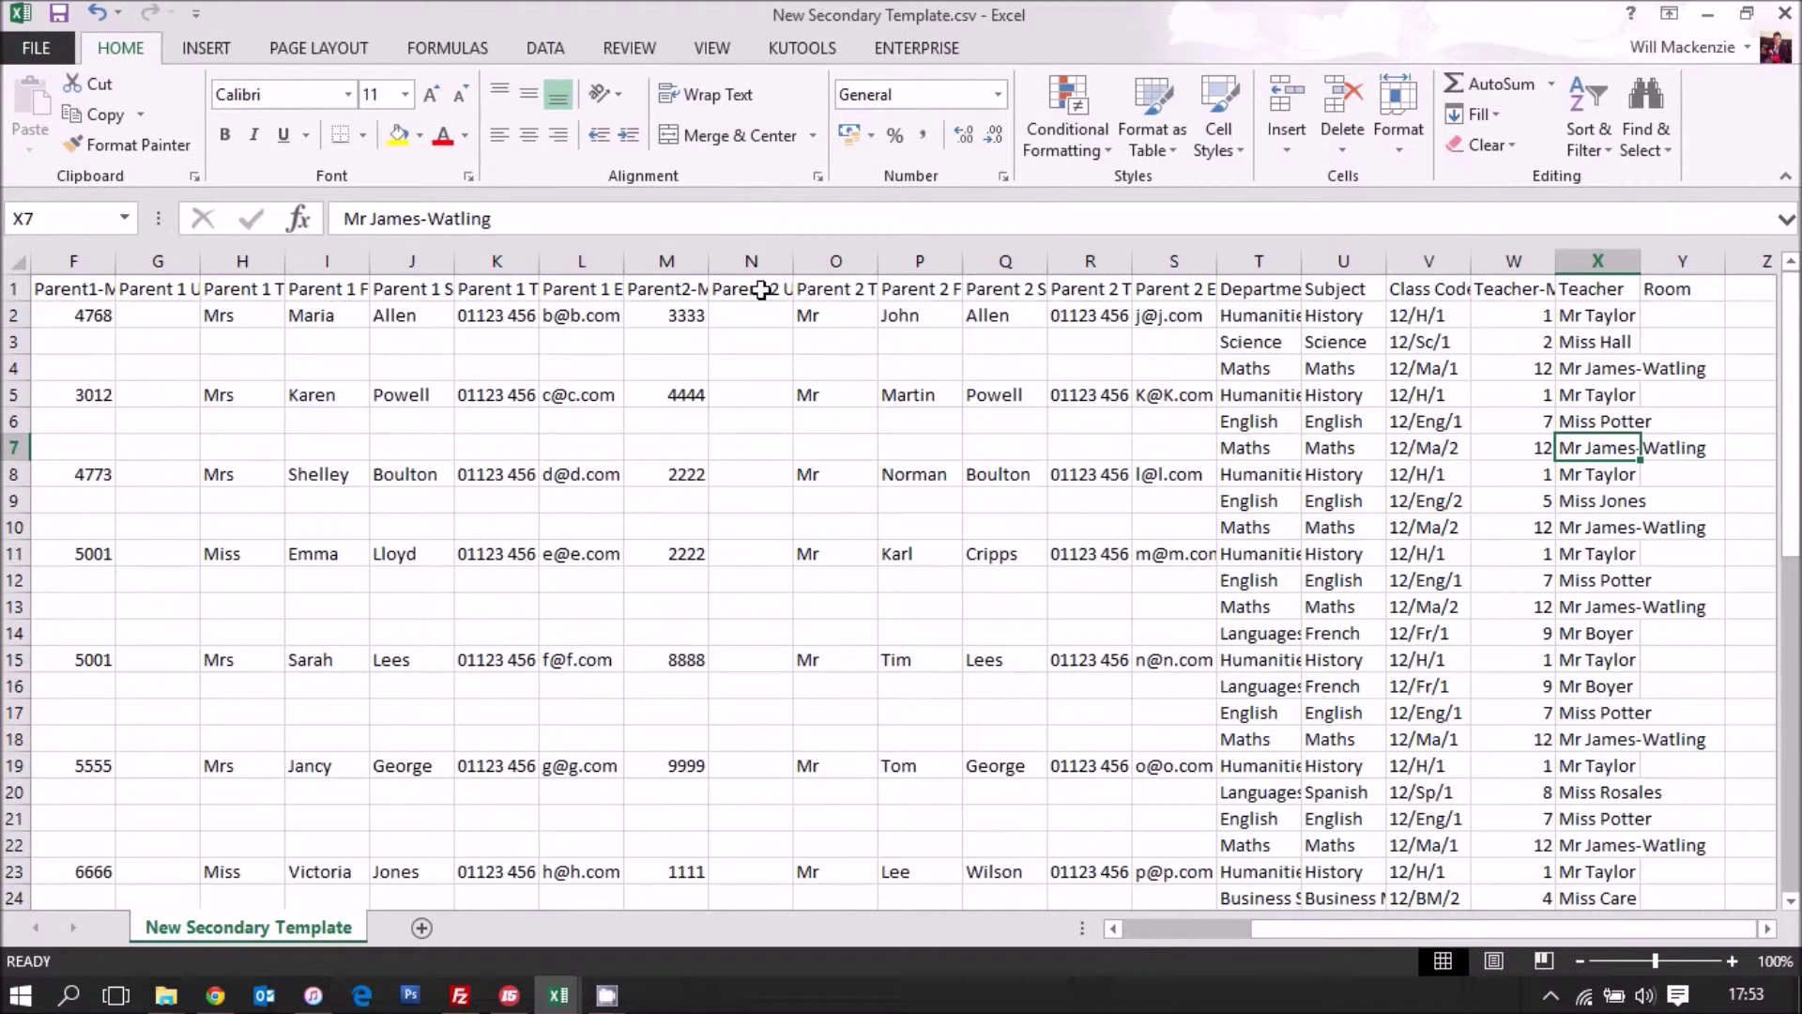
- Add filters to all the column headings in row 1
left_click(15, 289)
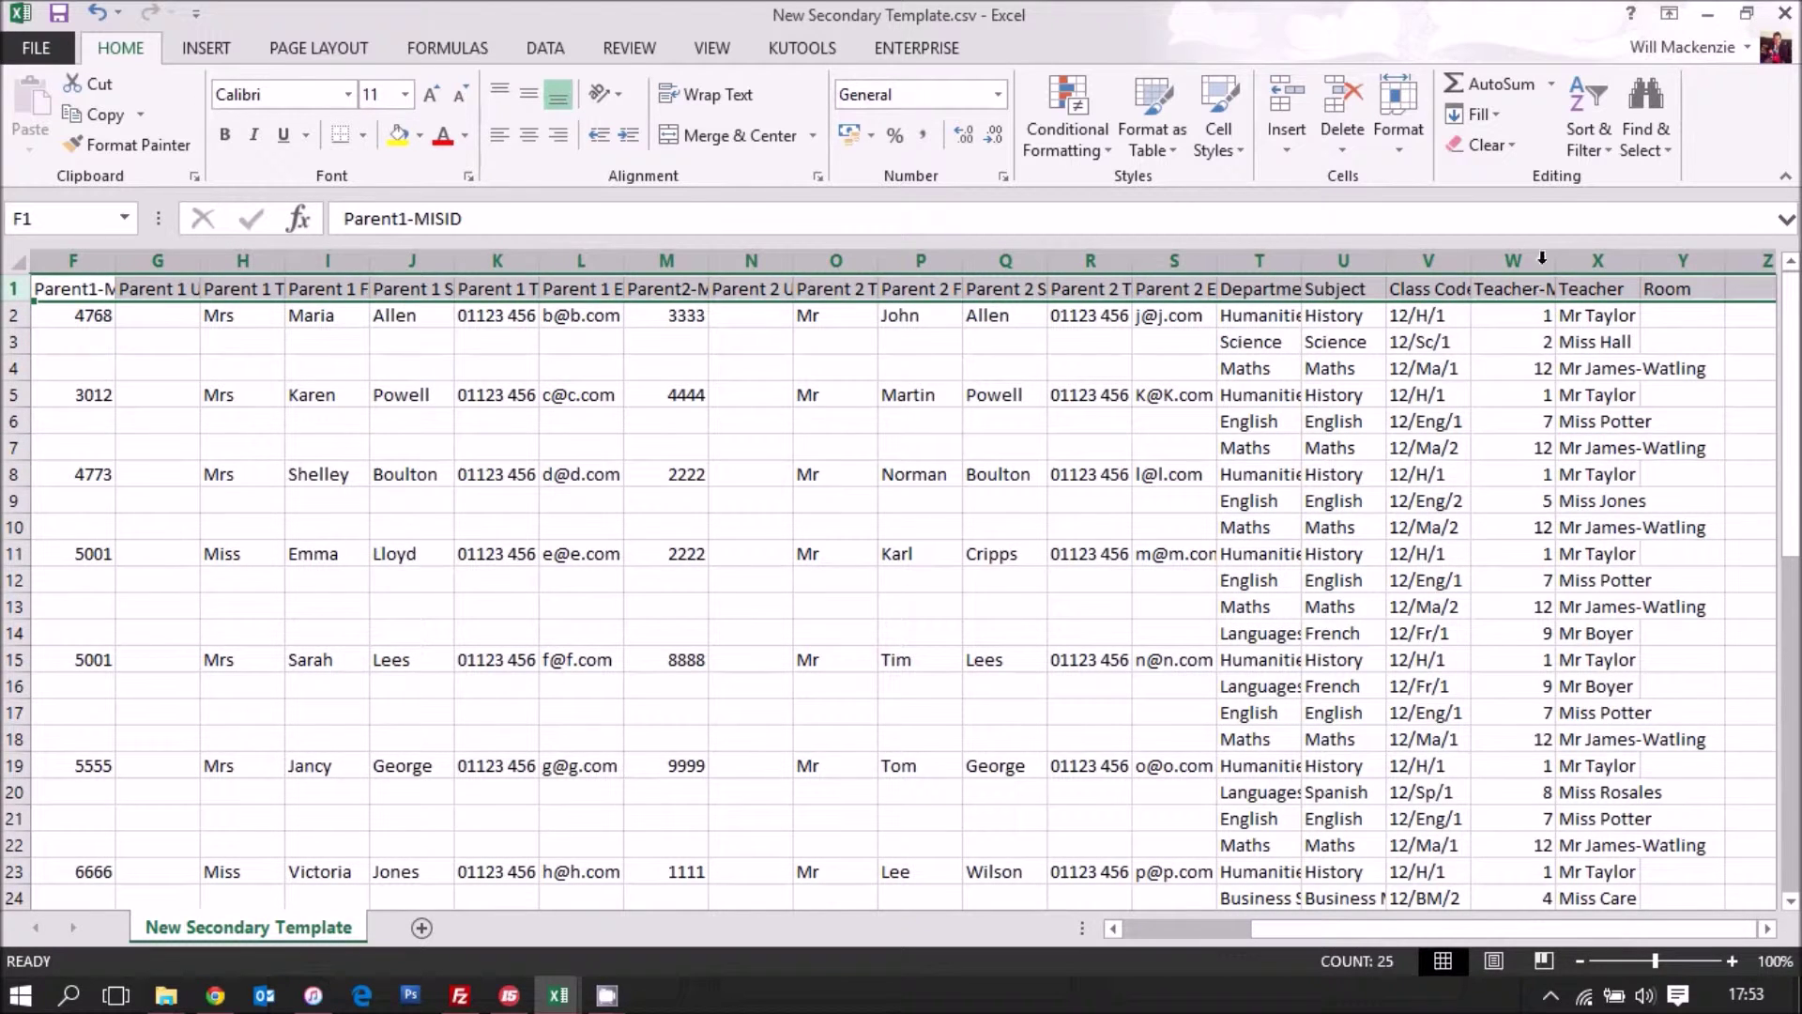
left_click(1596, 150)
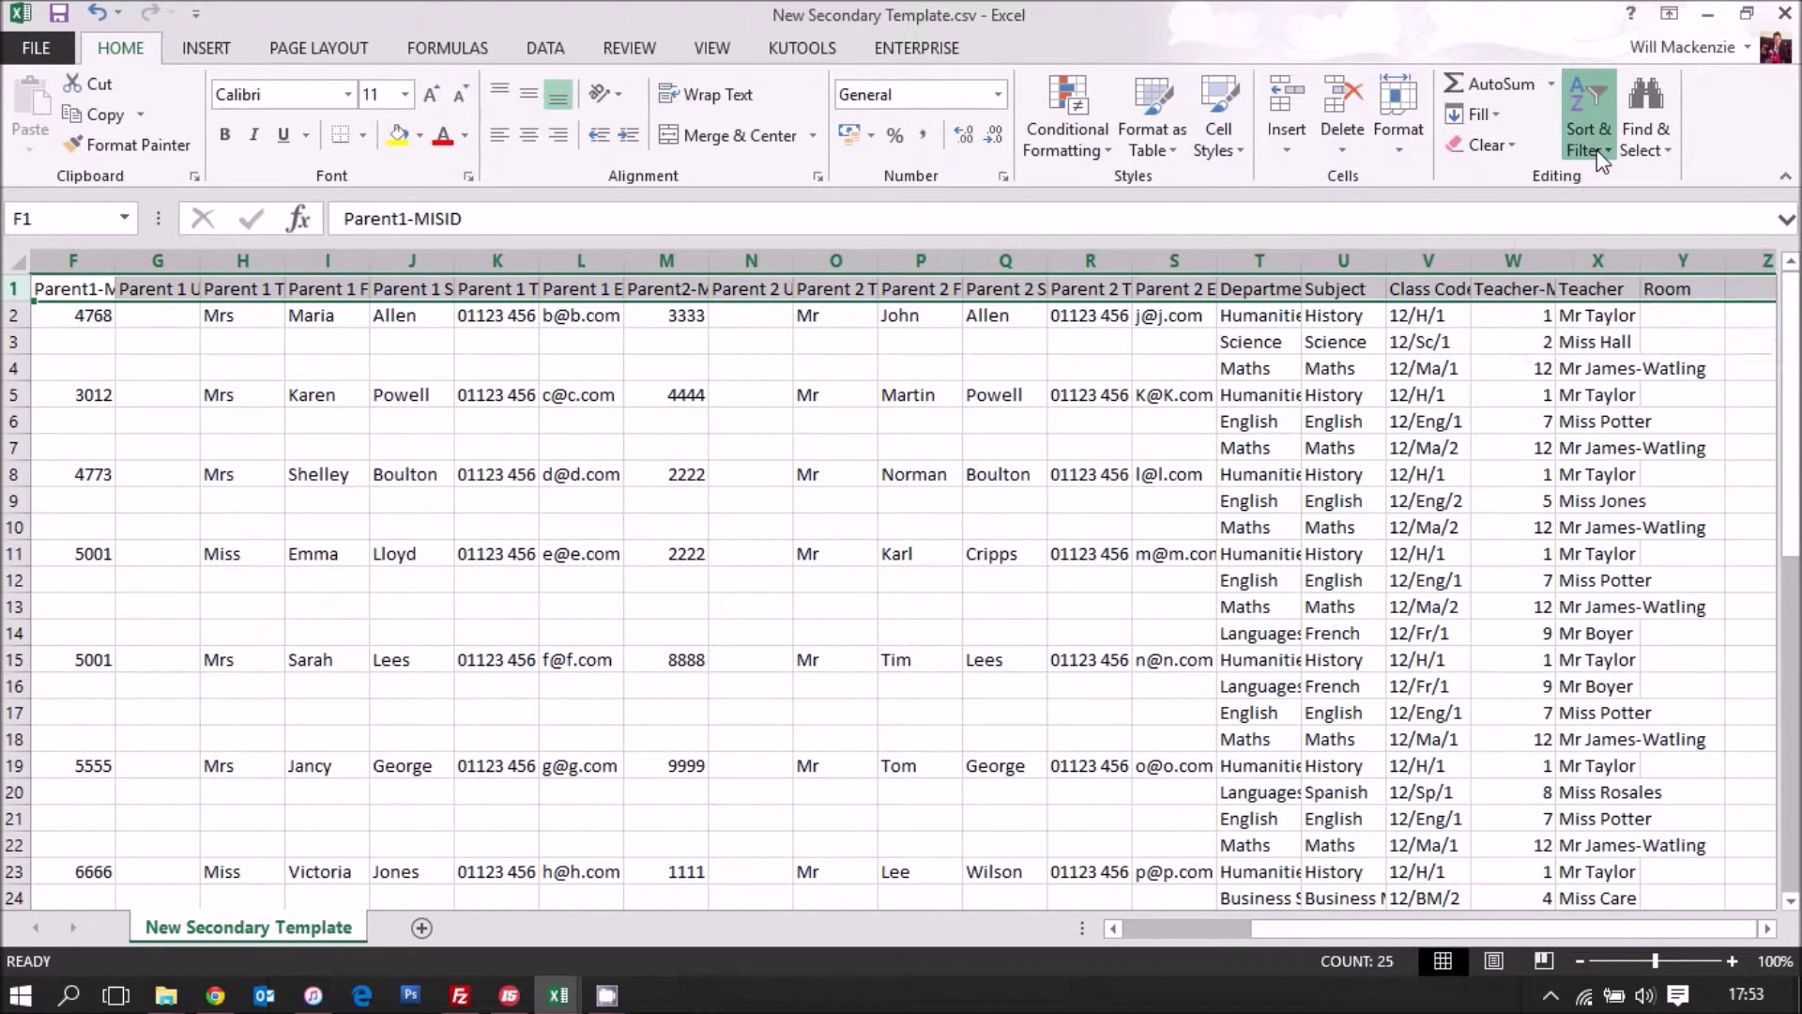
left_click(1623, 278)
- Filter the Class Code column to show only class 12/Eng/1
scroll(1619, 395, "left", 5)
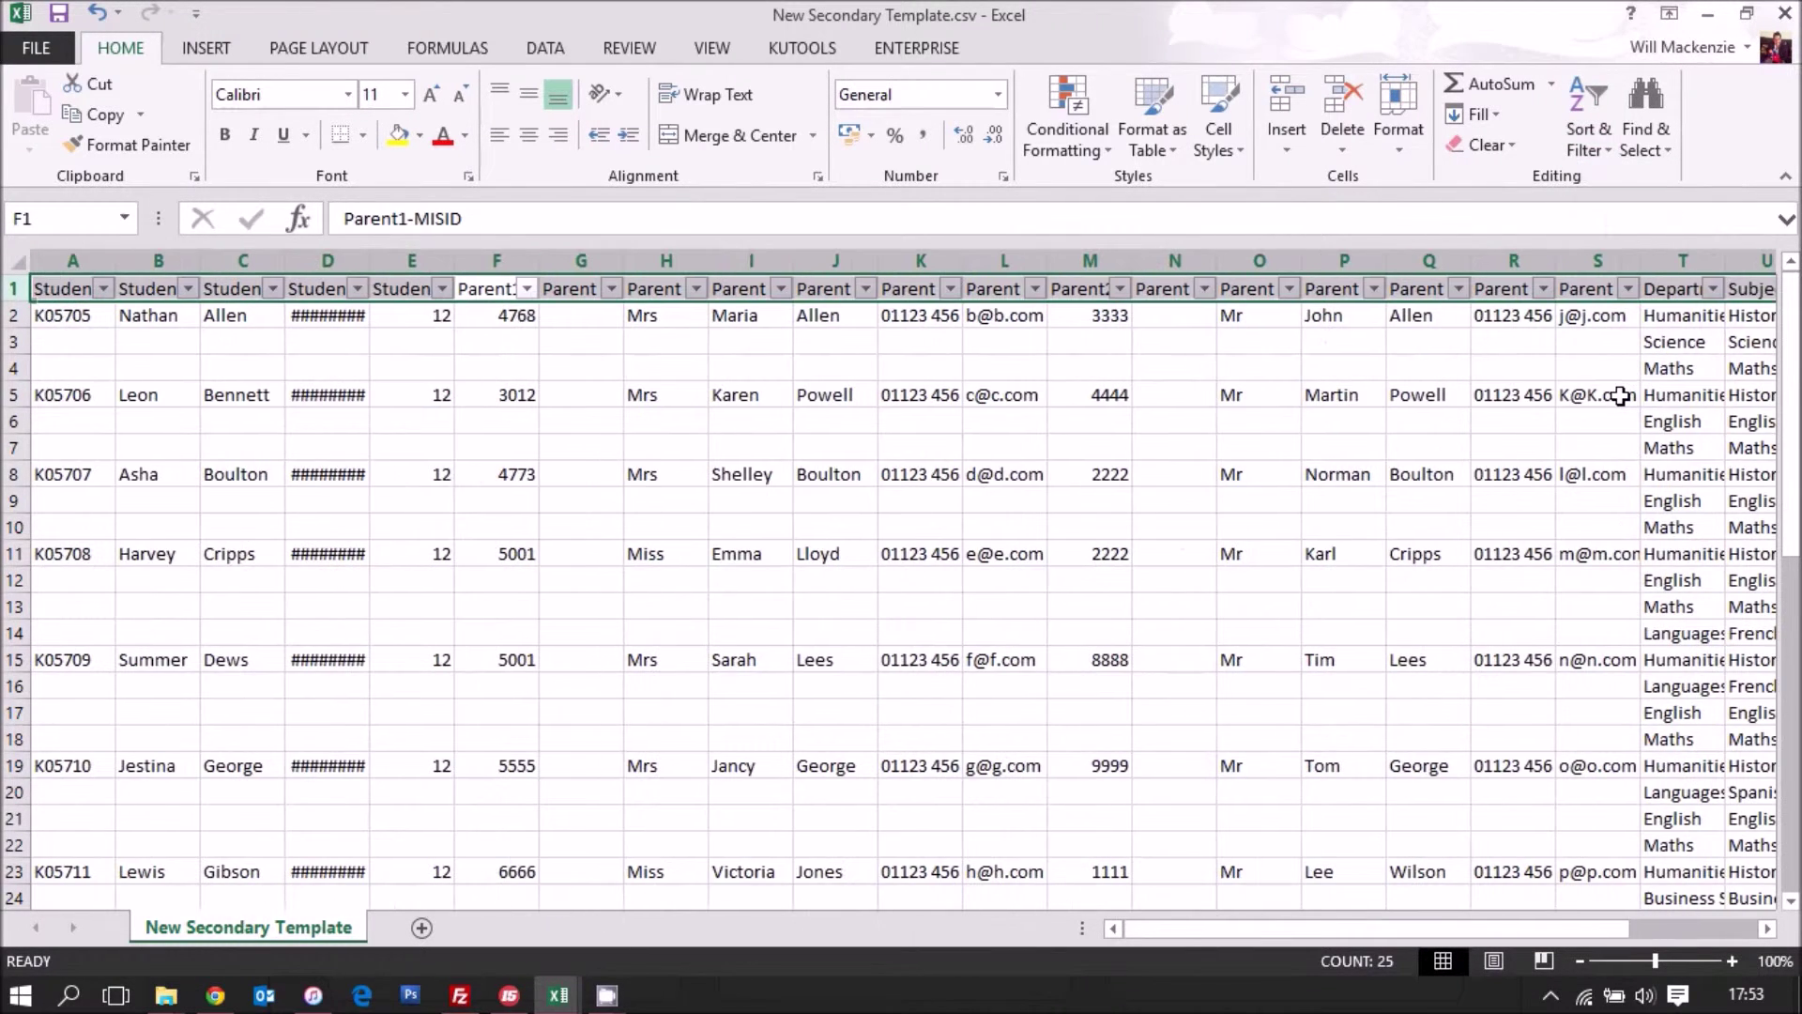
left_click_drag(1601, 938, 1693, 921)
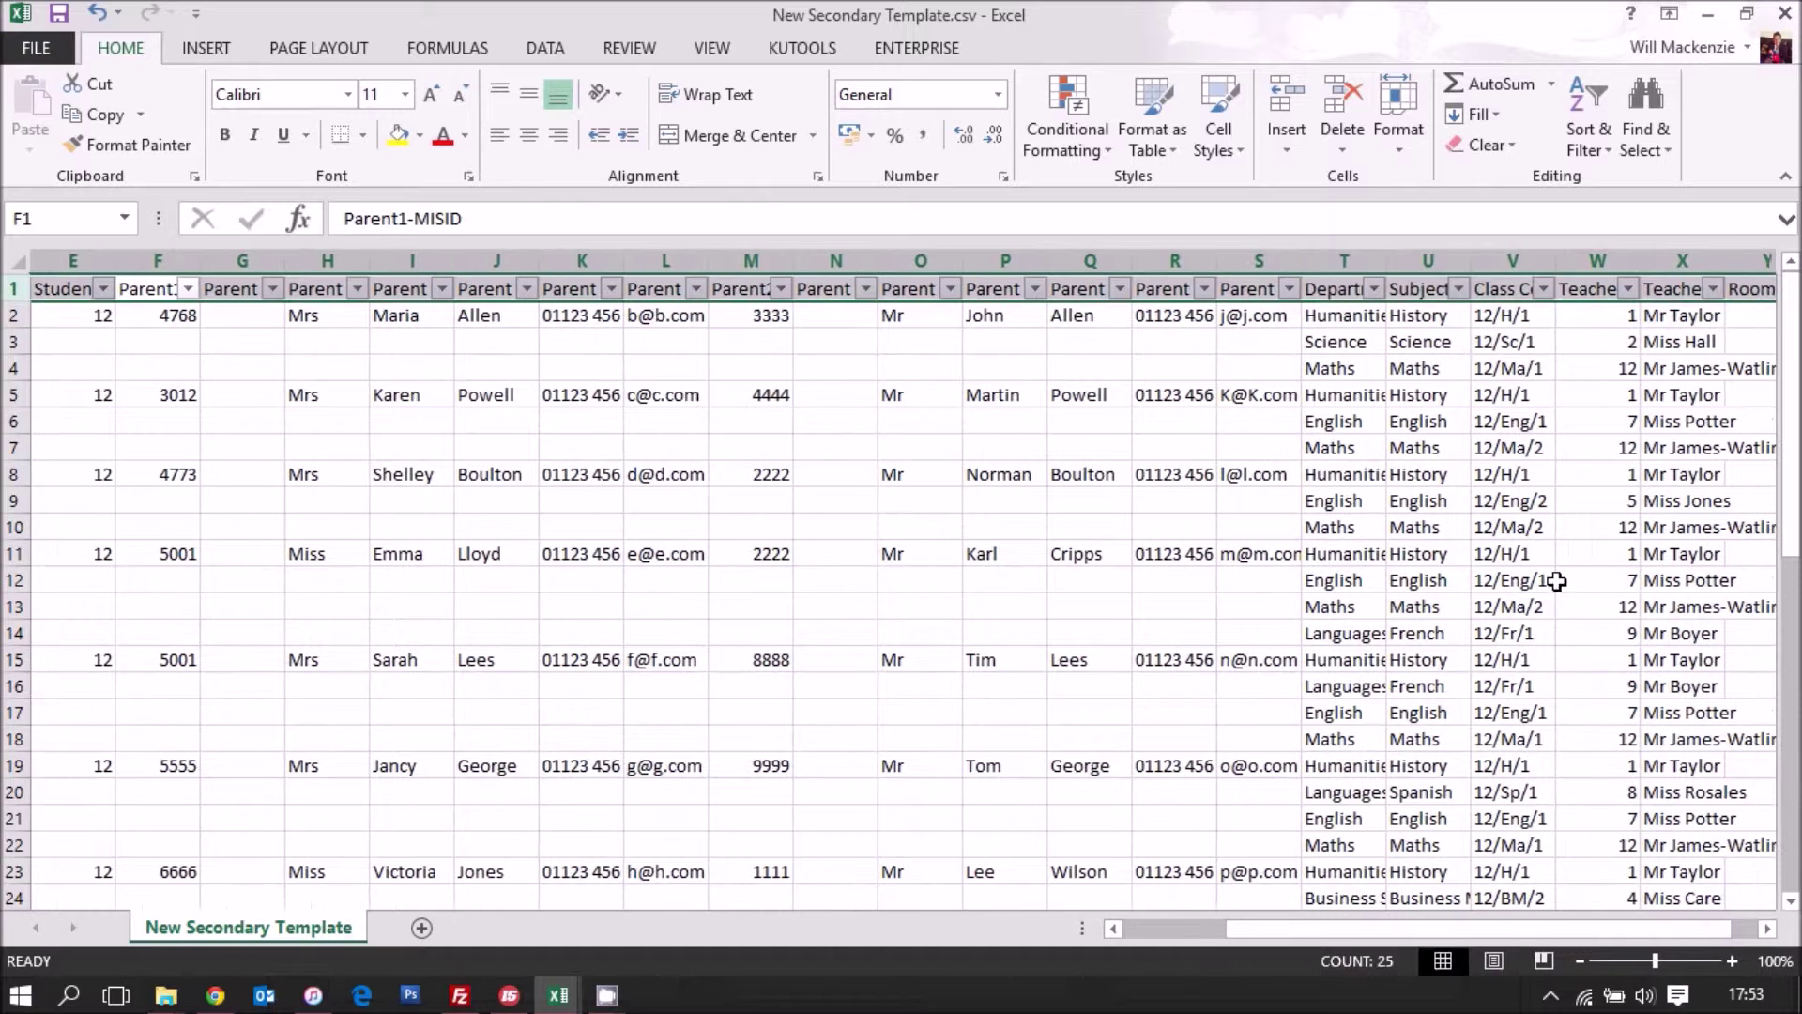
left_click(1598, 580)
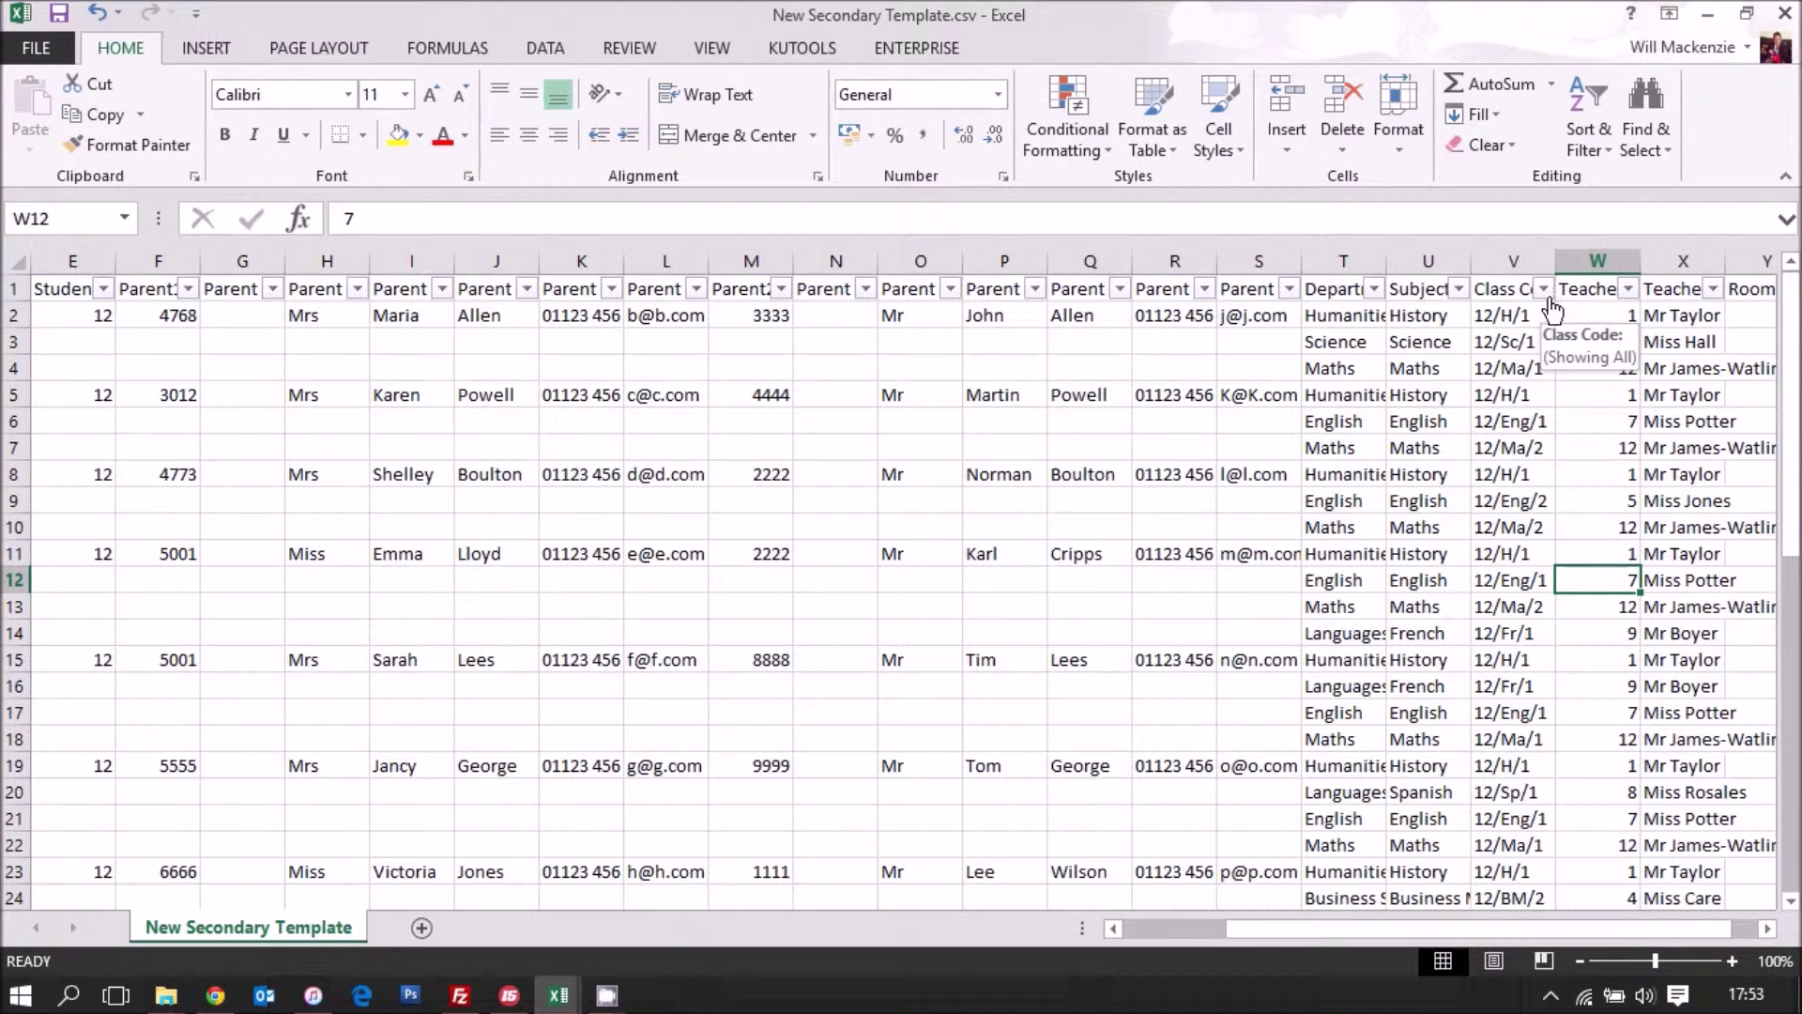
left_click(1543, 288)
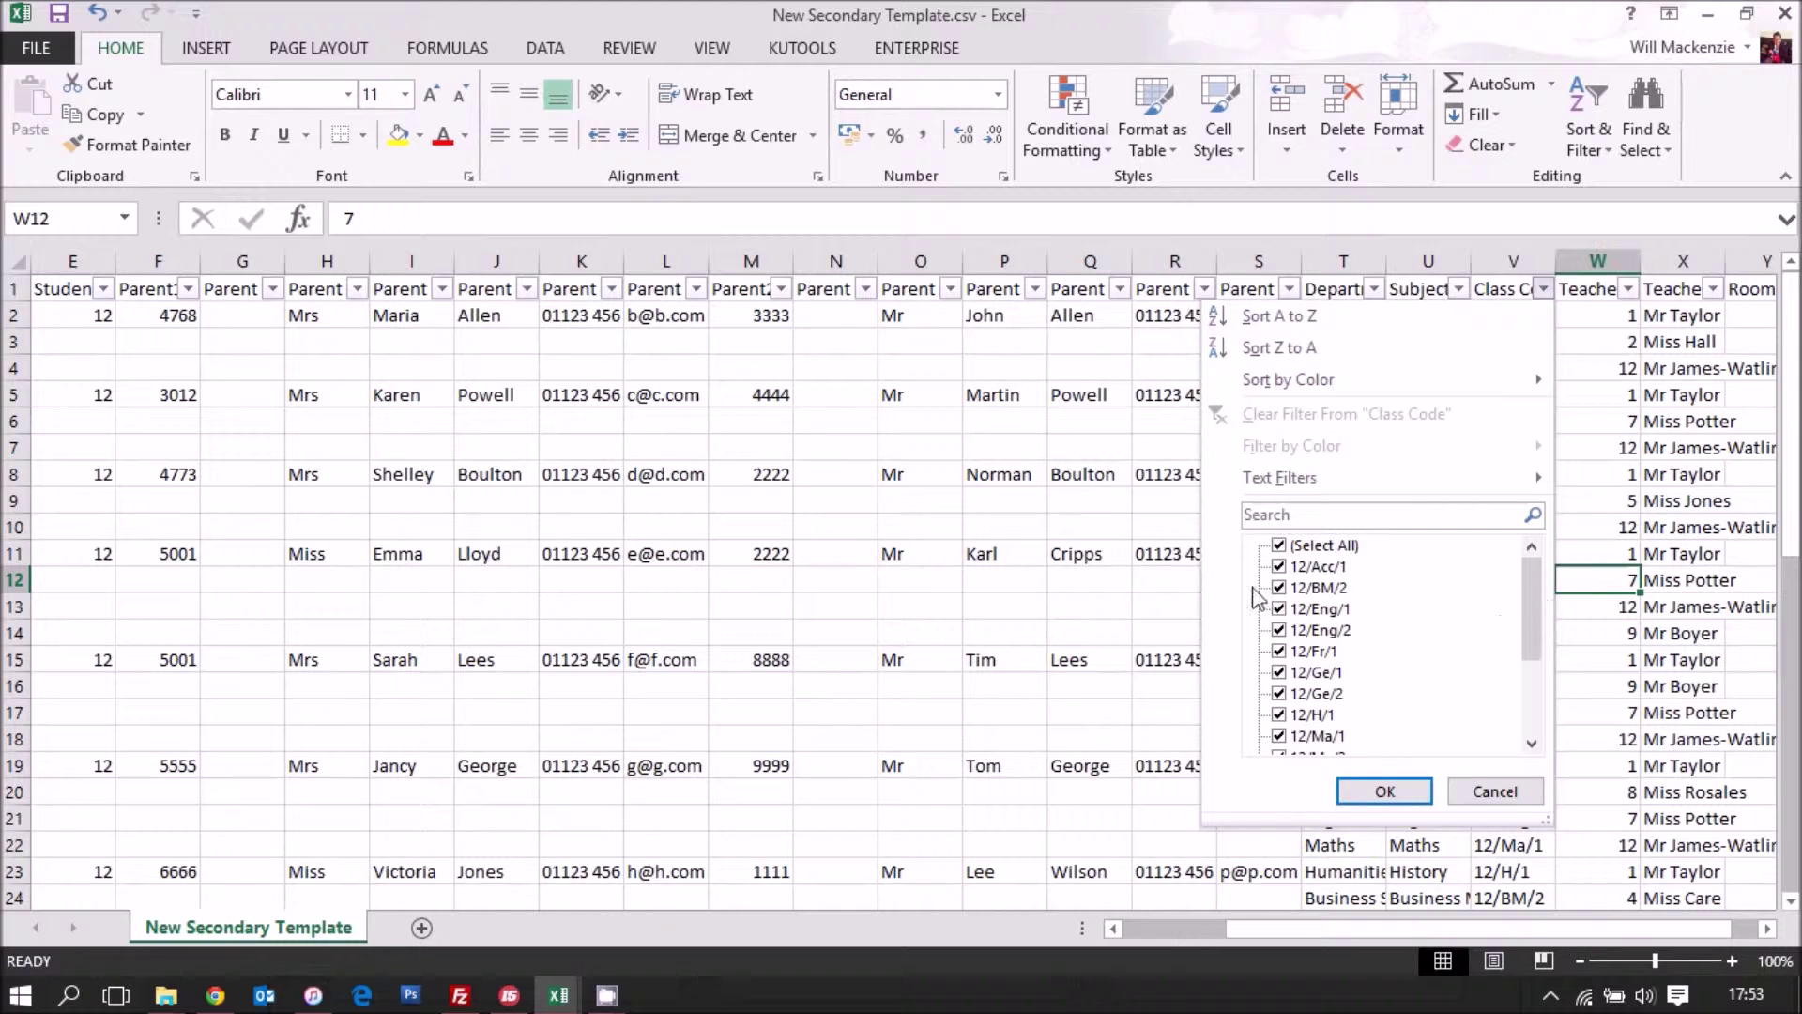
left_click(1301, 545)
left_click(1334, 608)
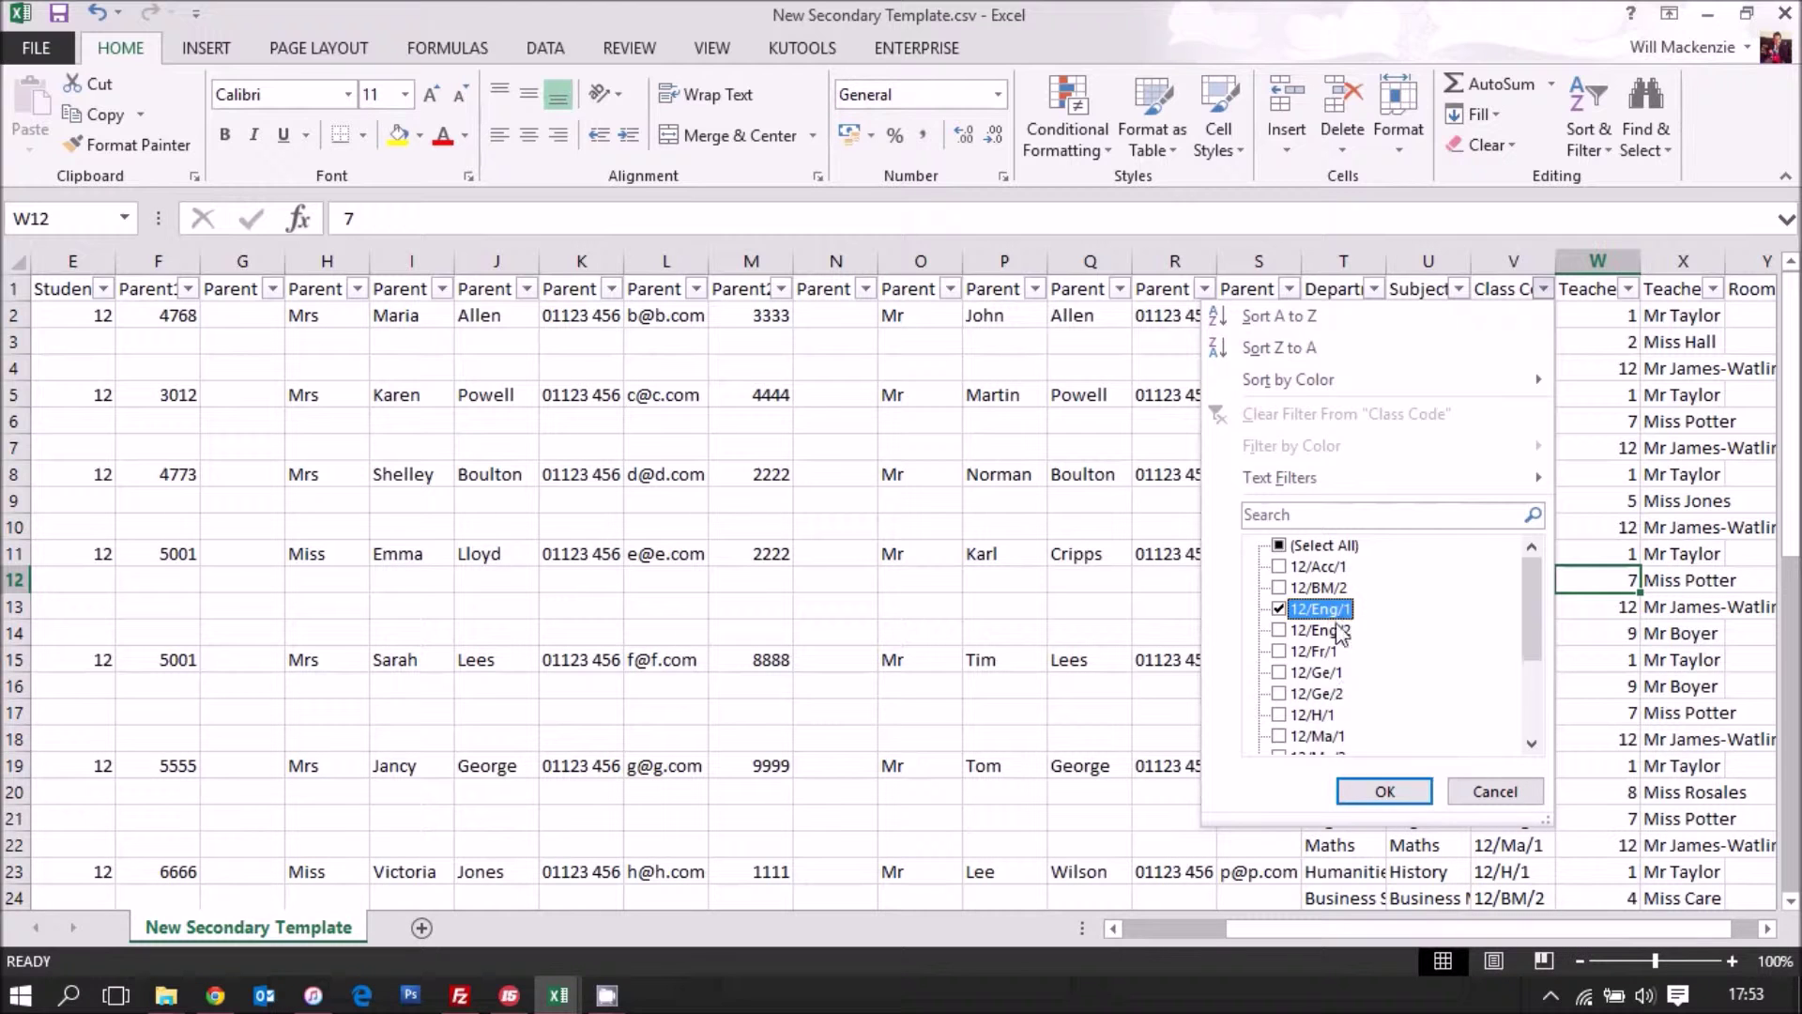
left_click(1385, 792)
- Replace the Teacher entry in the first filtered 12/Eng/1 row, row 6, with the new teacher's name
left_click_drag(1671, 319, 1685, 470)
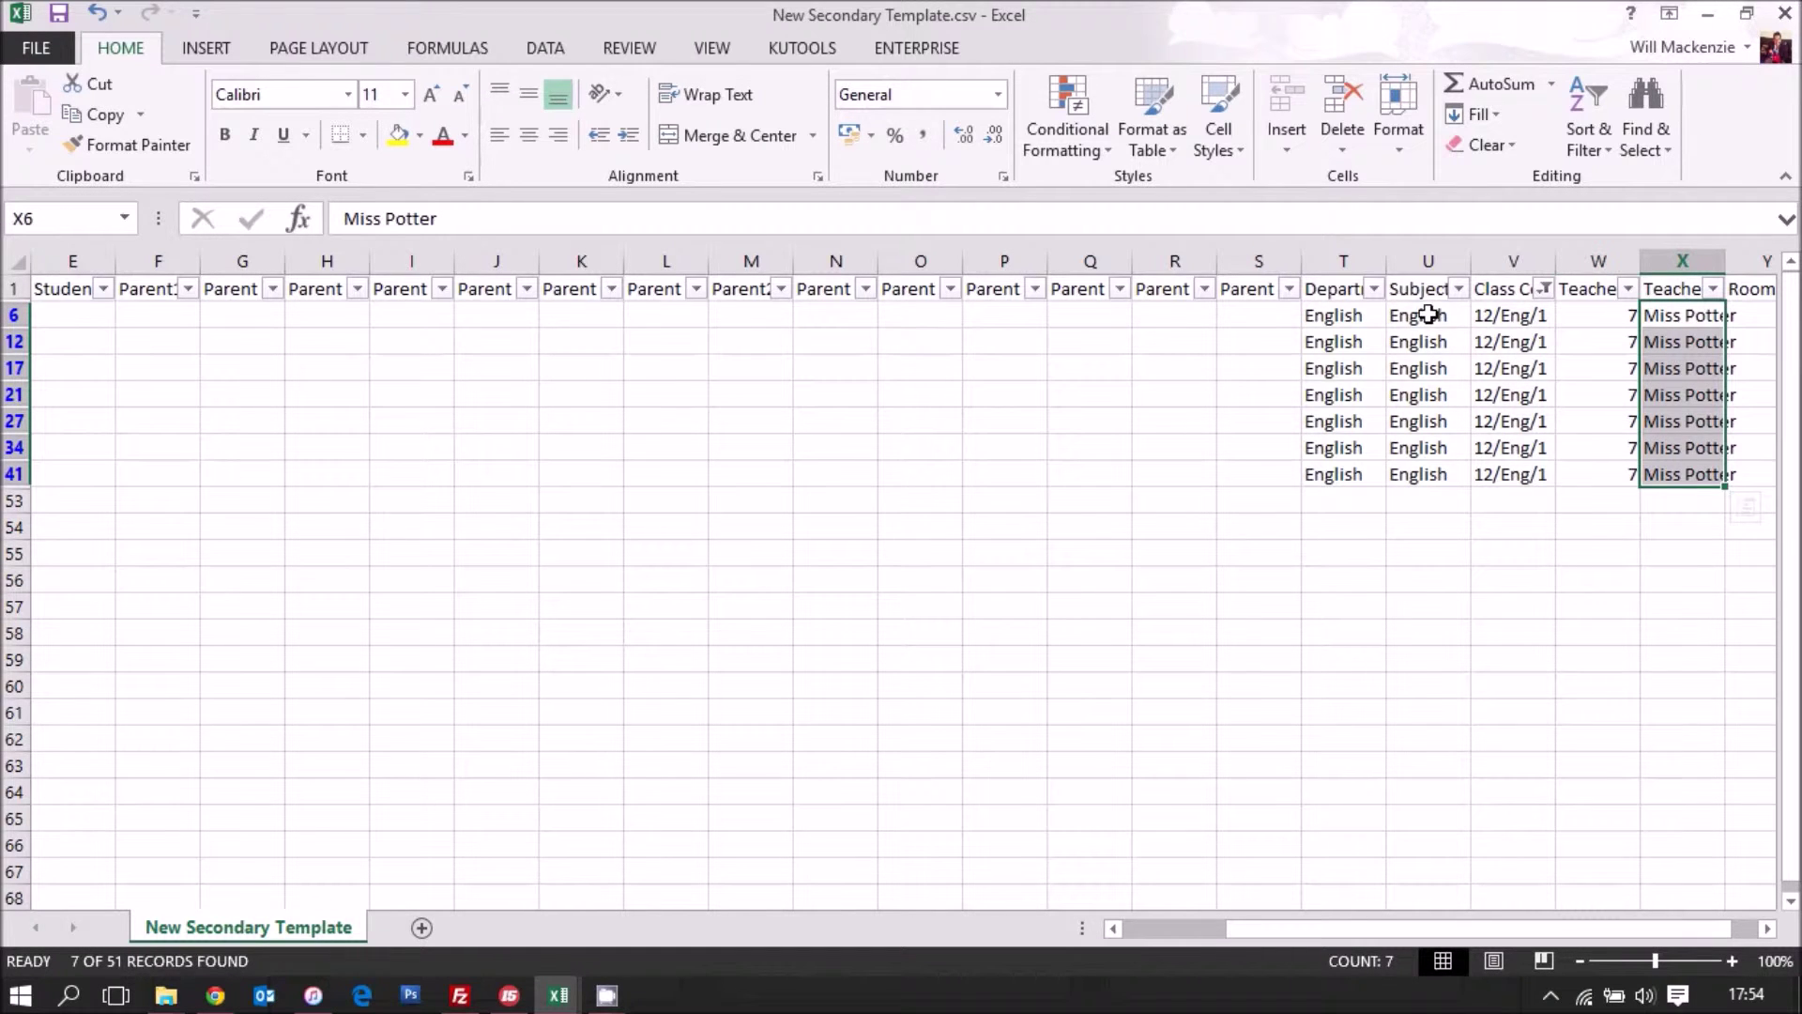
left_click(1678, 321)
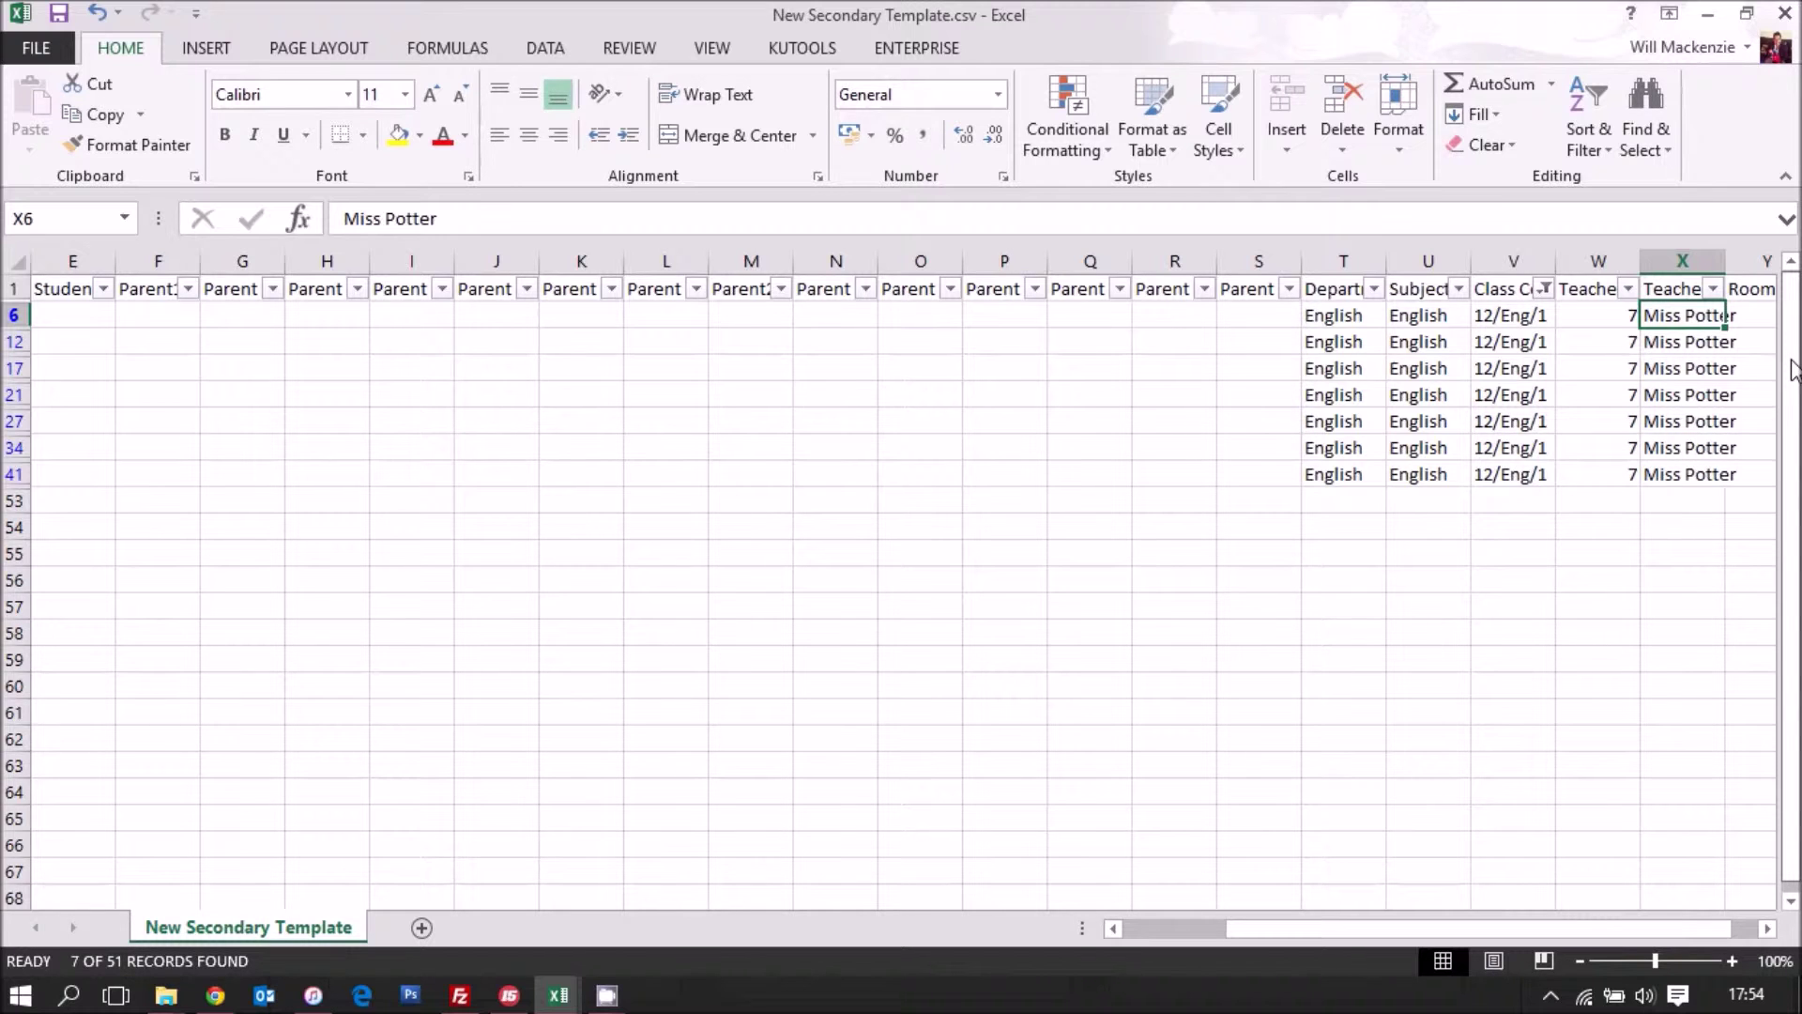
type("Mr Macken")
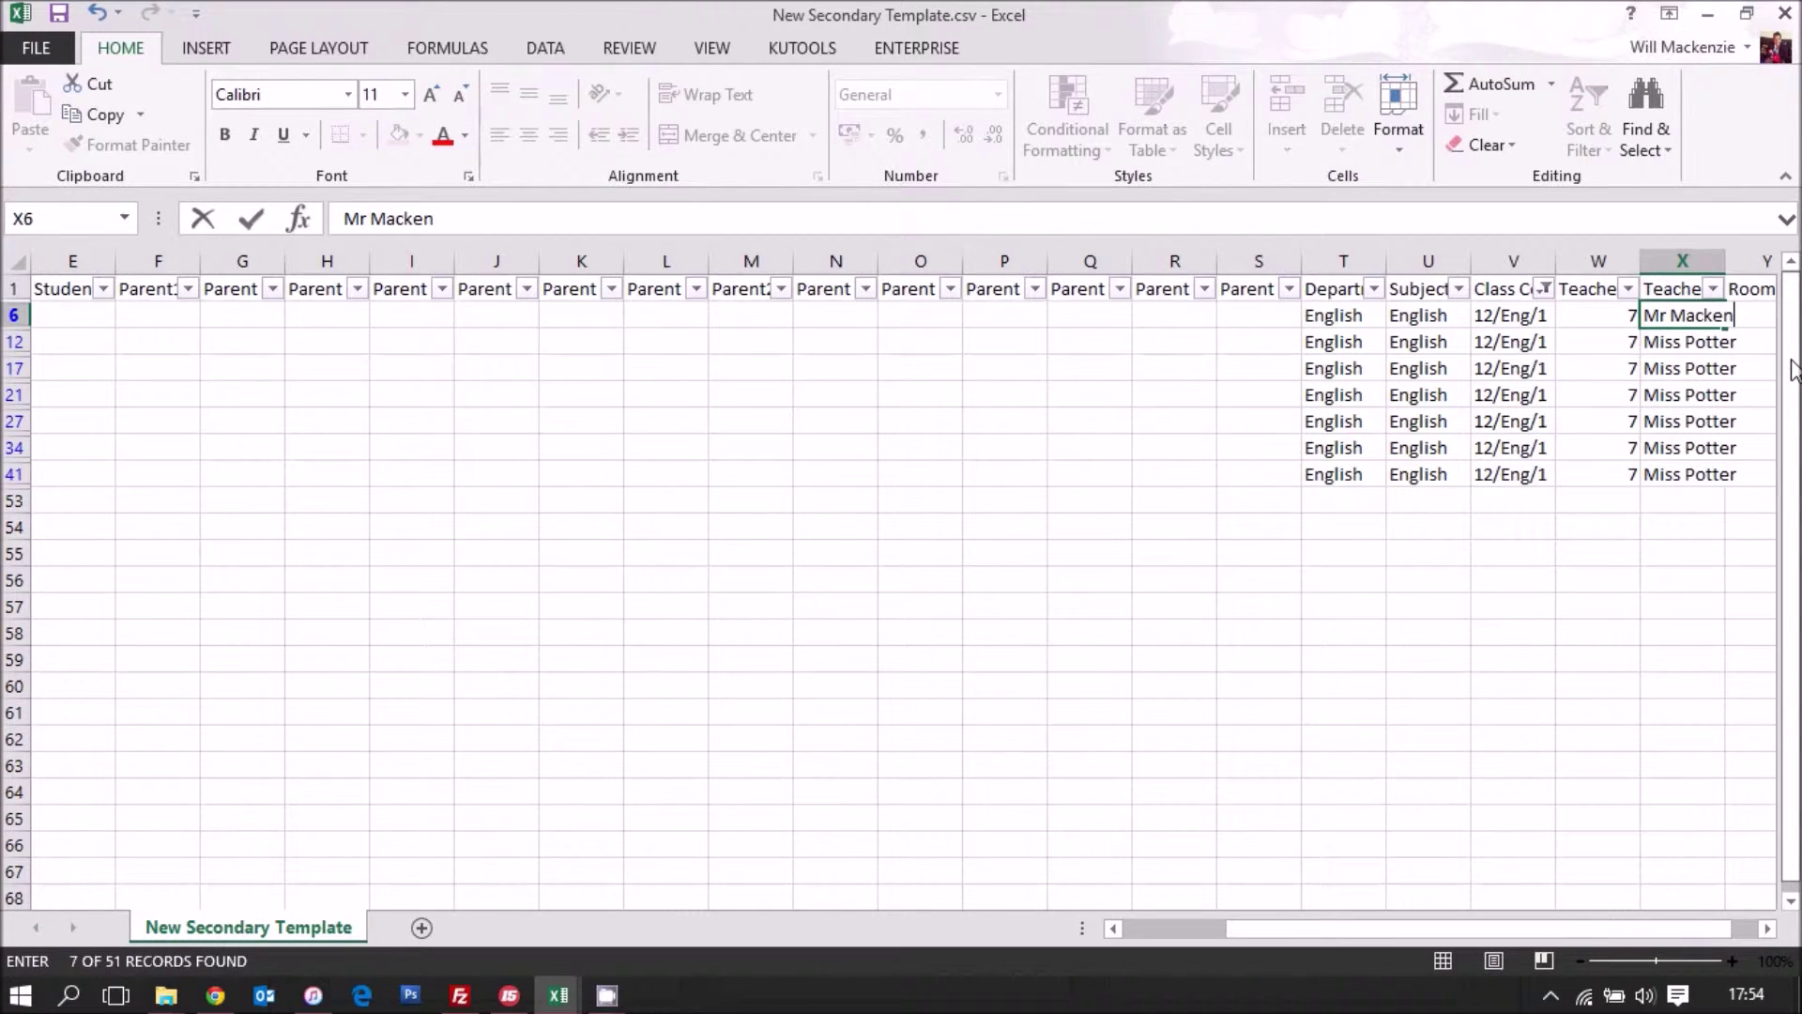
type("zie")
key("Return")
key("Up")
key("Left")
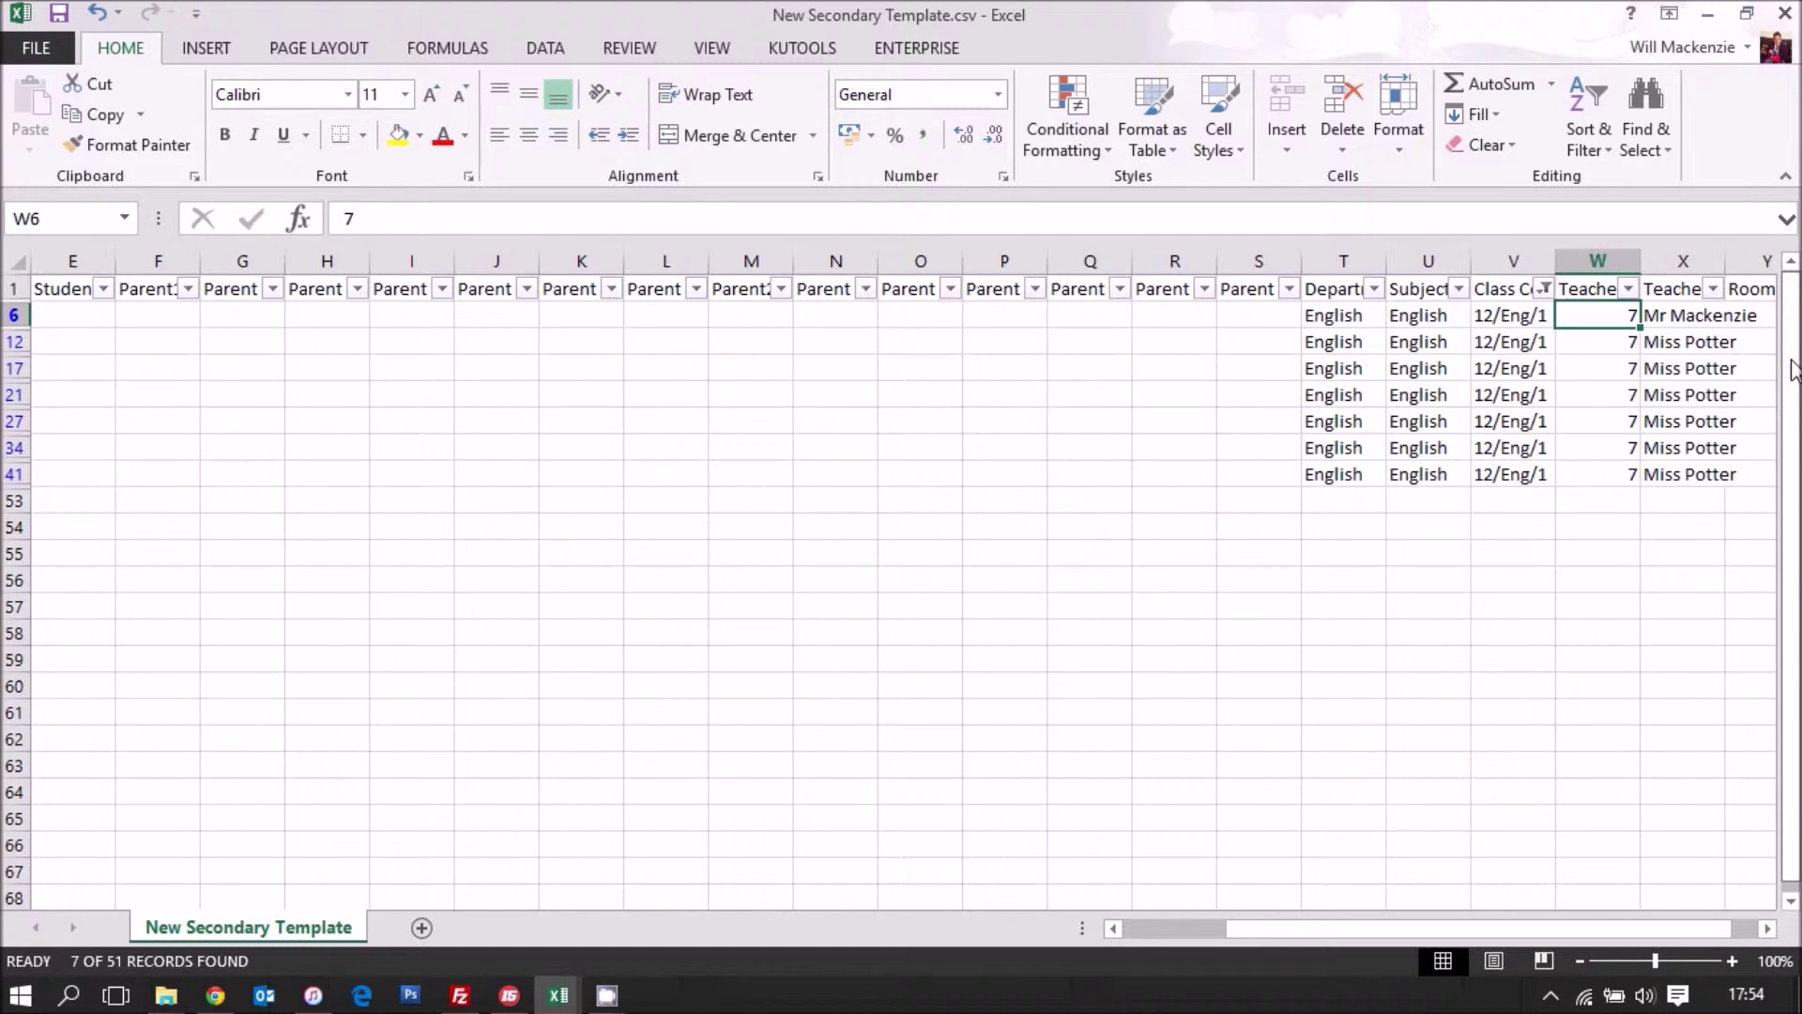
- Enter the new teacher's ID in the Teacher-MISID cell of row 6
key("Up")
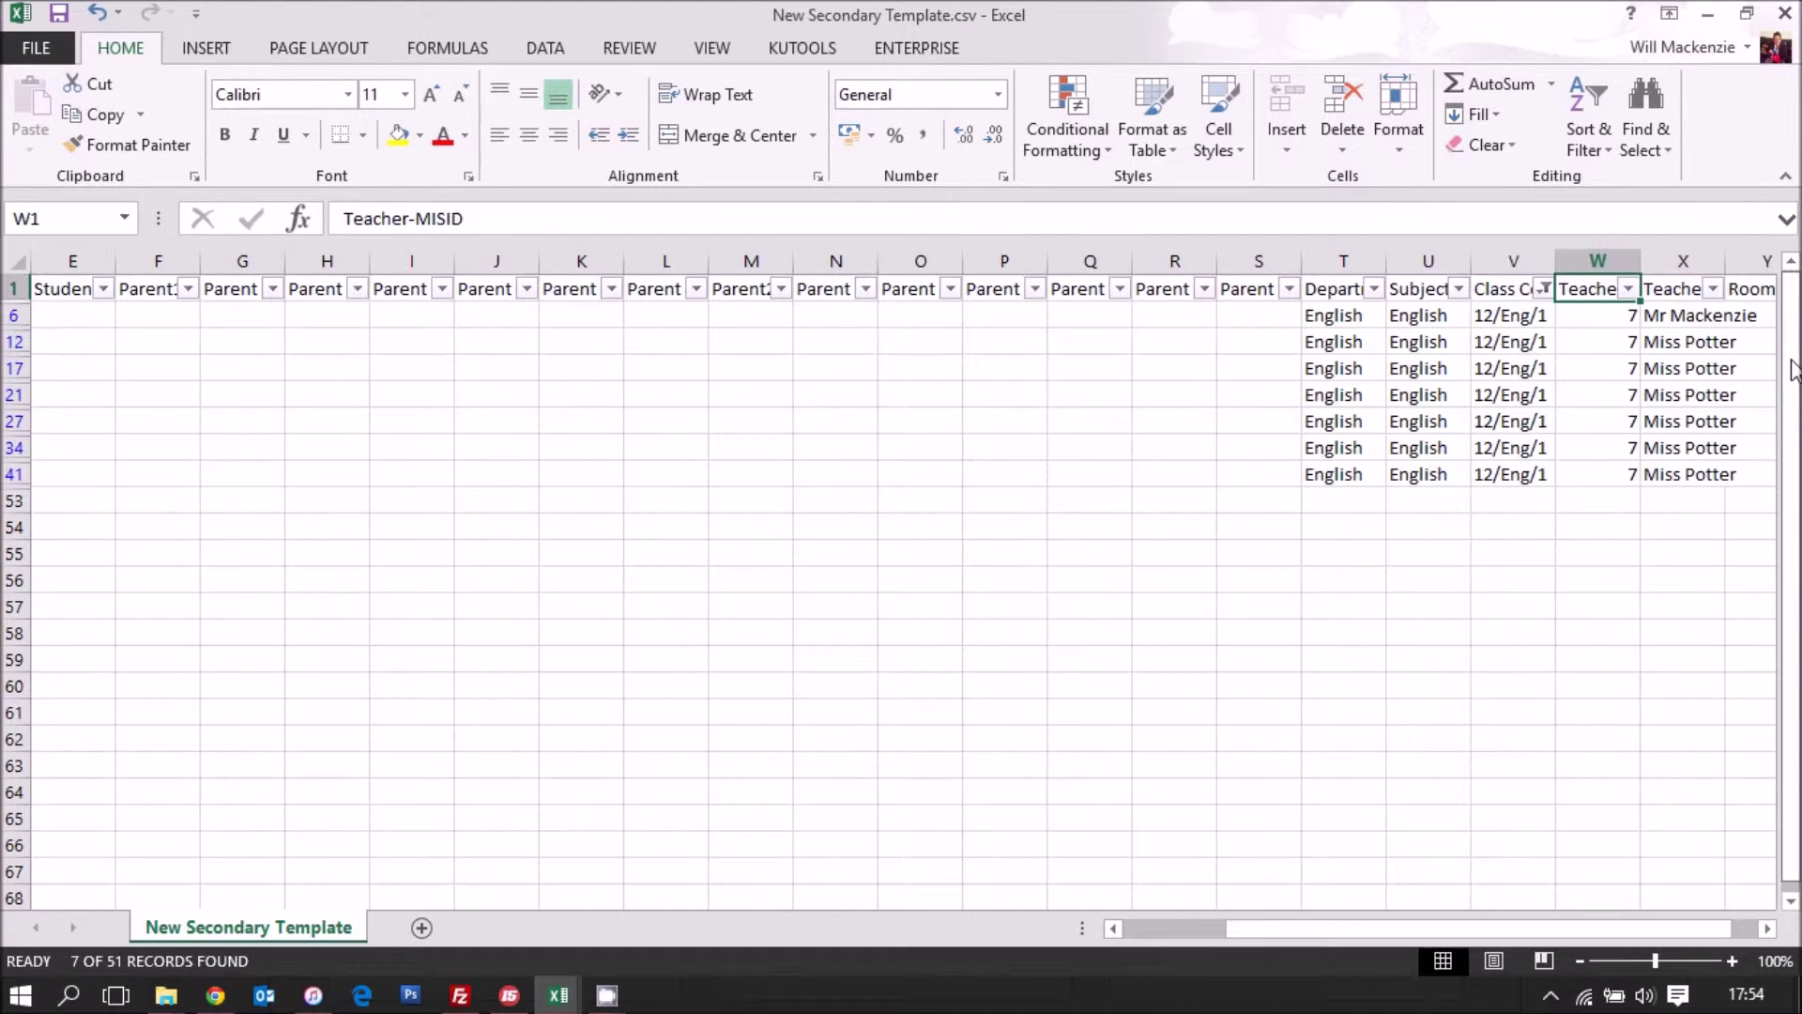
left_click(1578, 320)
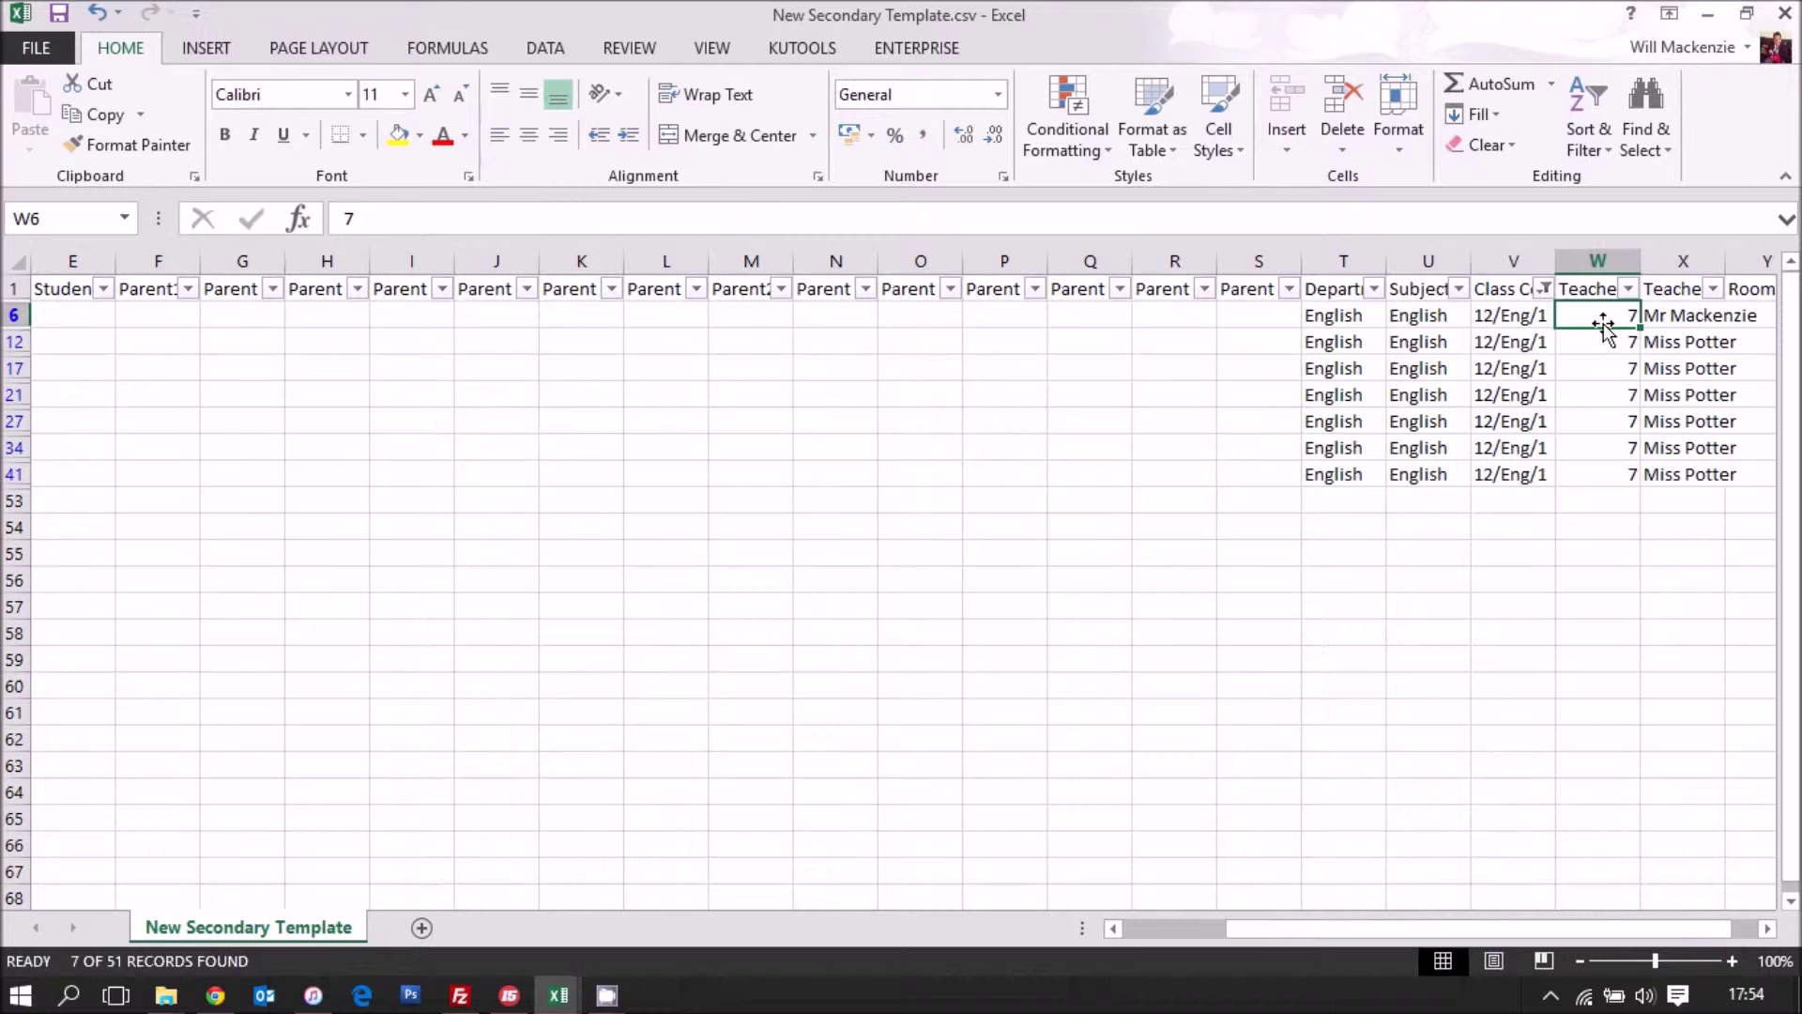
type("9000")
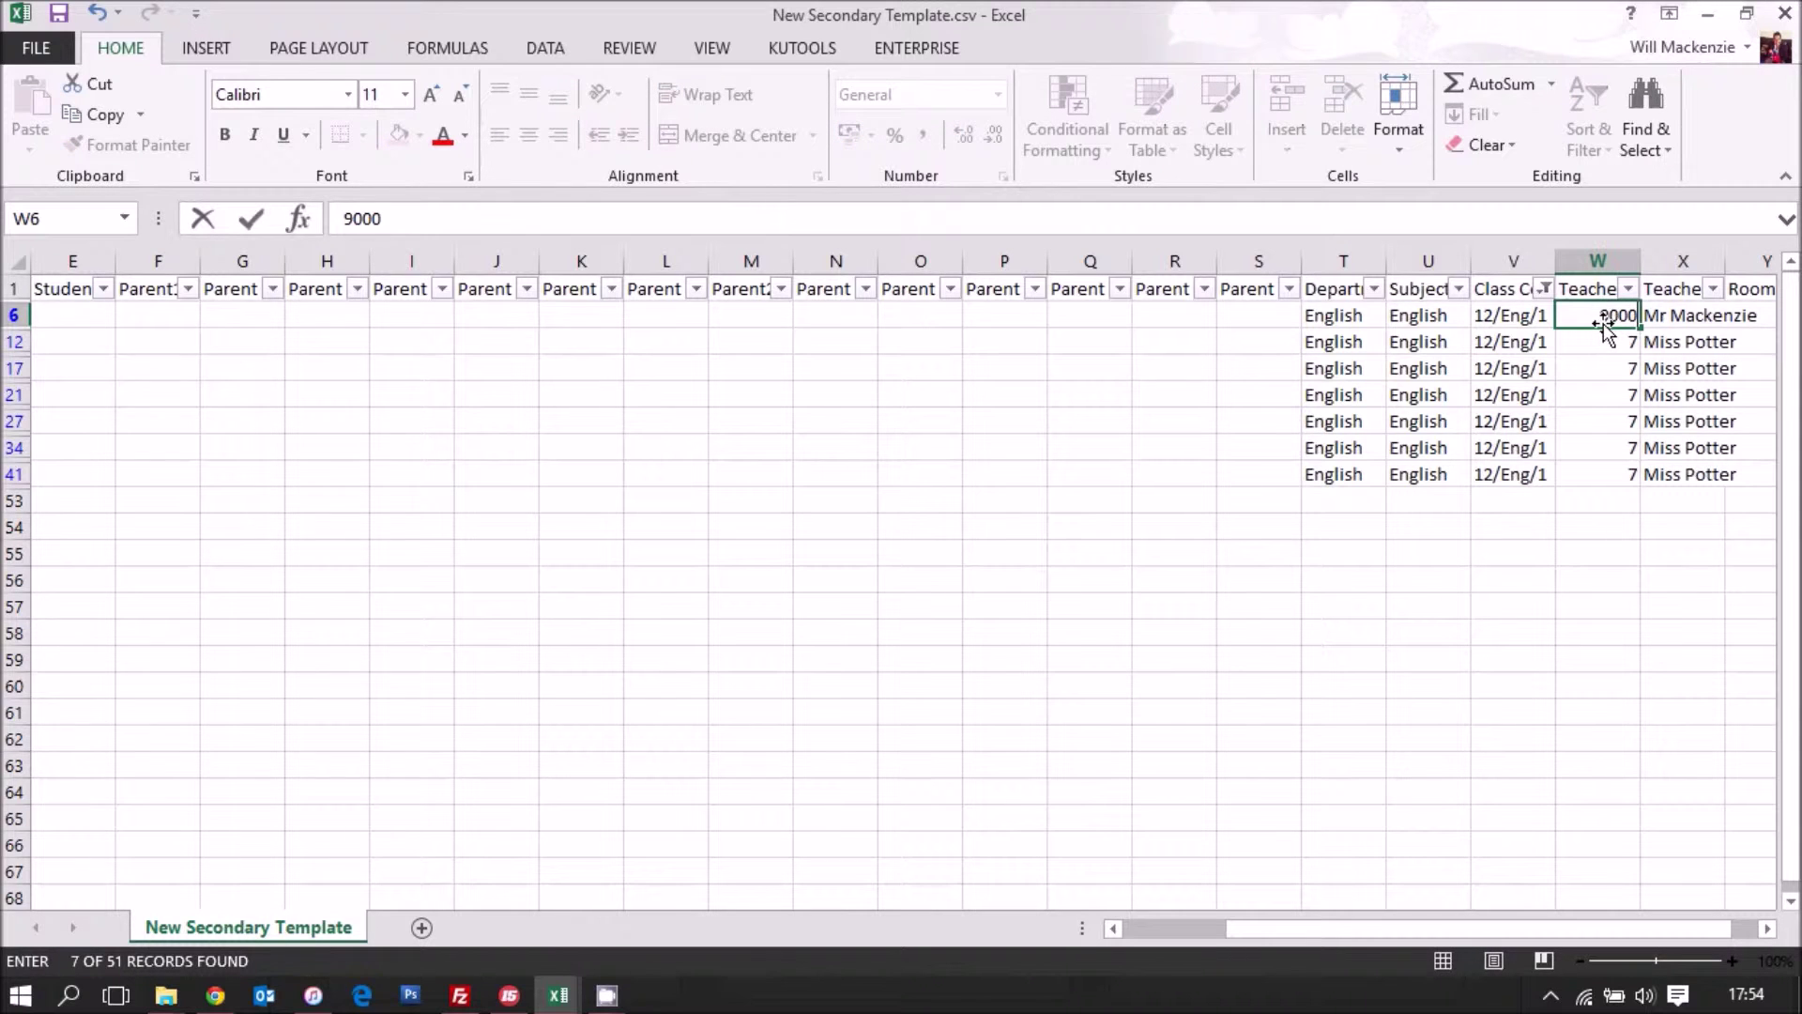
key("Return")
- Copy the teacher ID and name from row 6 into all the other filtered 12/Eng/1 rows, down to row 41
left_click(1606, 322)
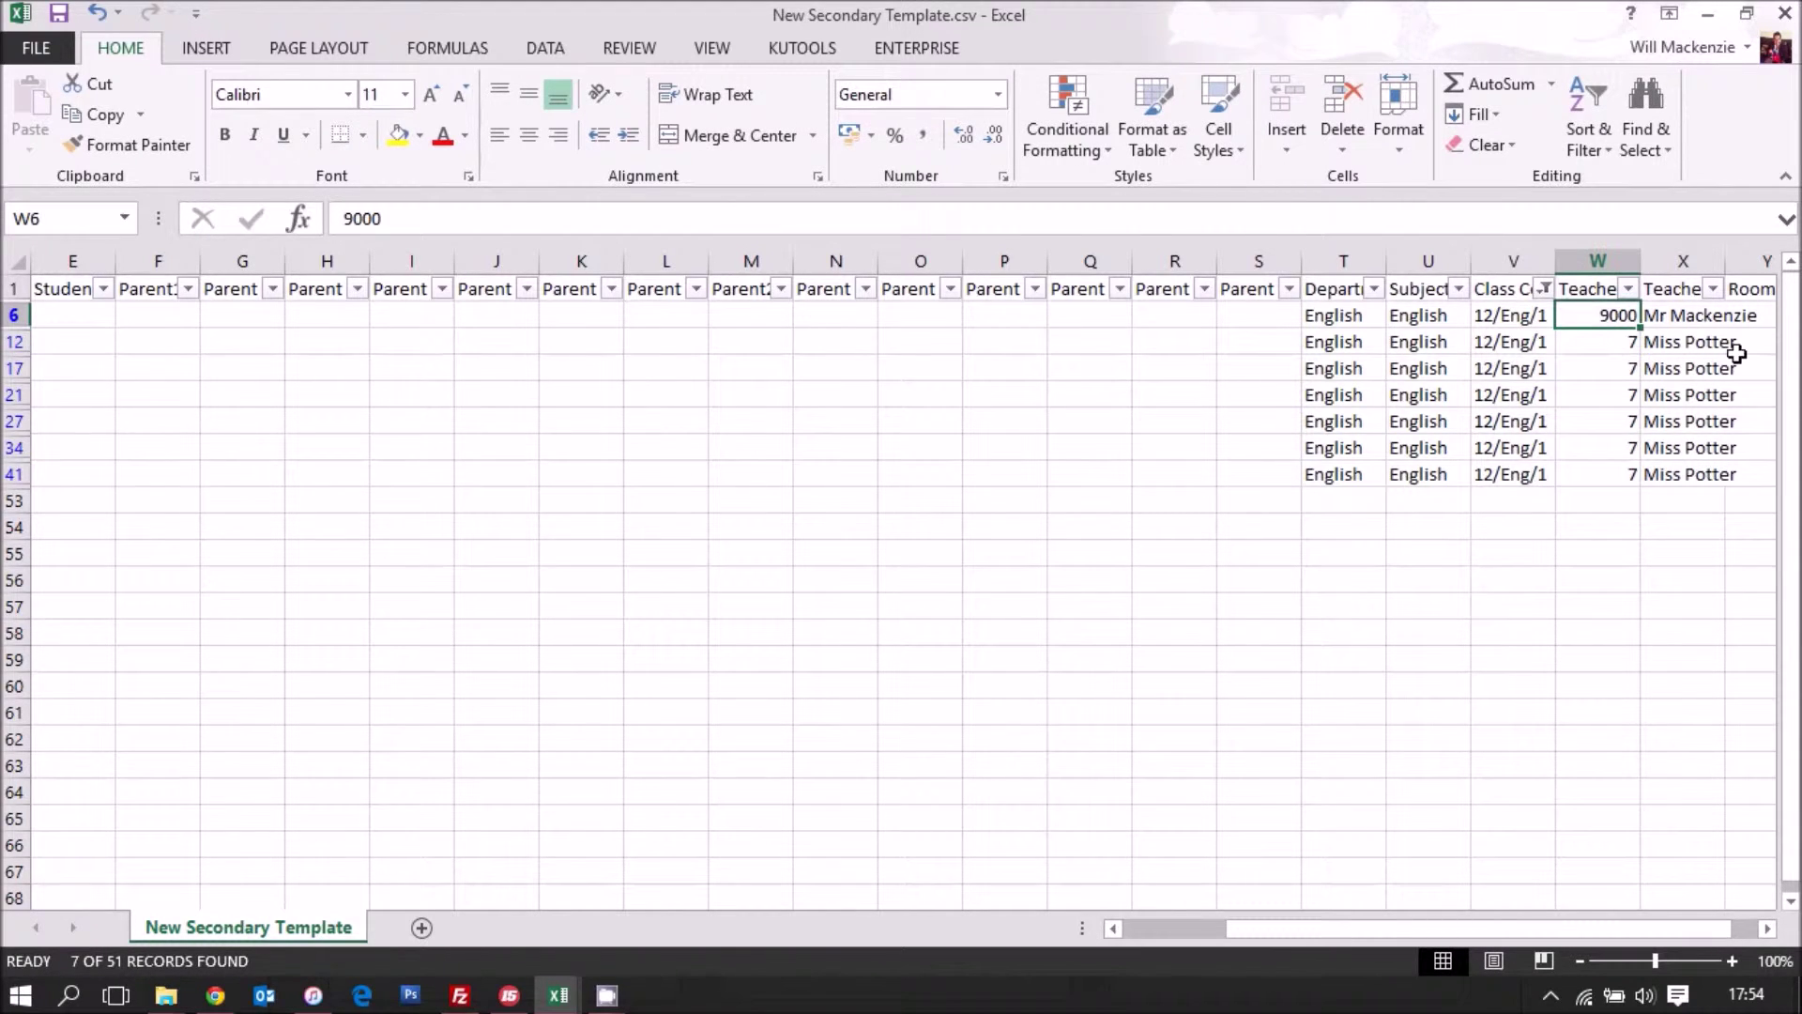
left_click(1704, 320, "shift")
key("ctrl+c")
left_click_drag(1623, 346, 1705, 475)
key("ctrl+v")
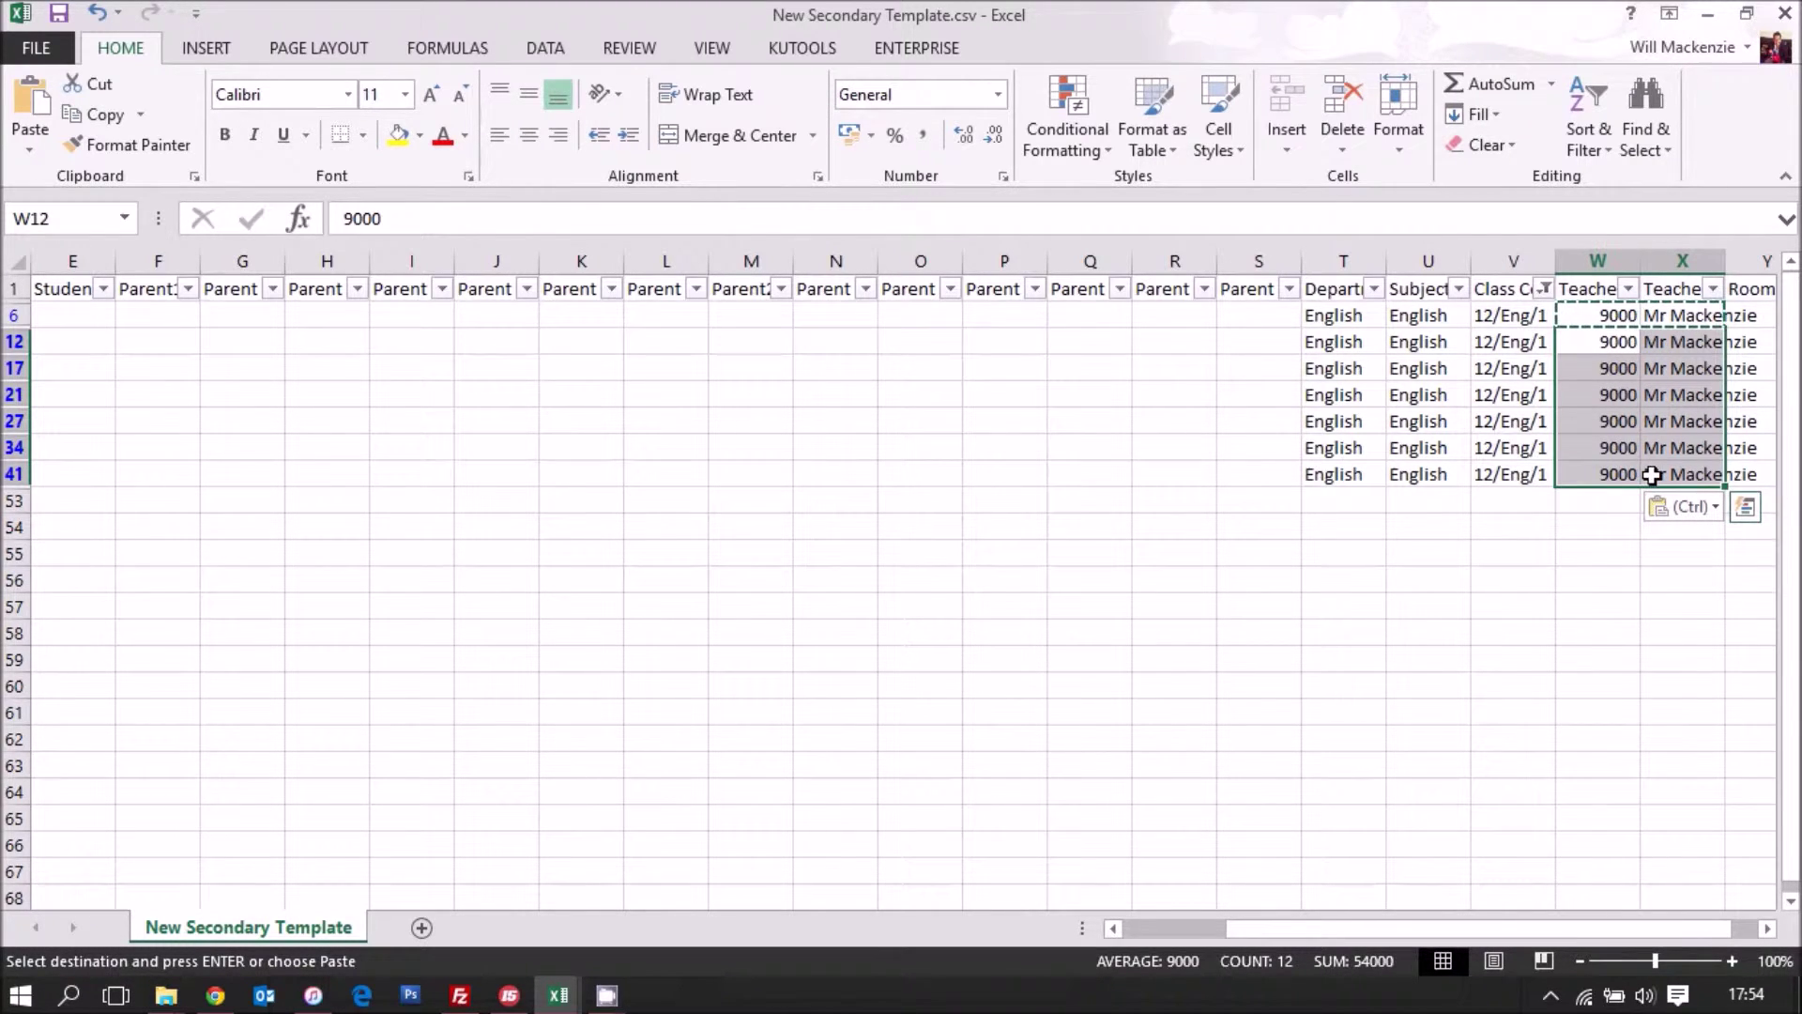
left_click(1652, 315)
left_click_drag(1608, 318, 1680, 474)
key("ctrl+c")
key("ctrl+v")
- Reselect all class codes in the Class Code filter to show every row
left_click(1545, 289)
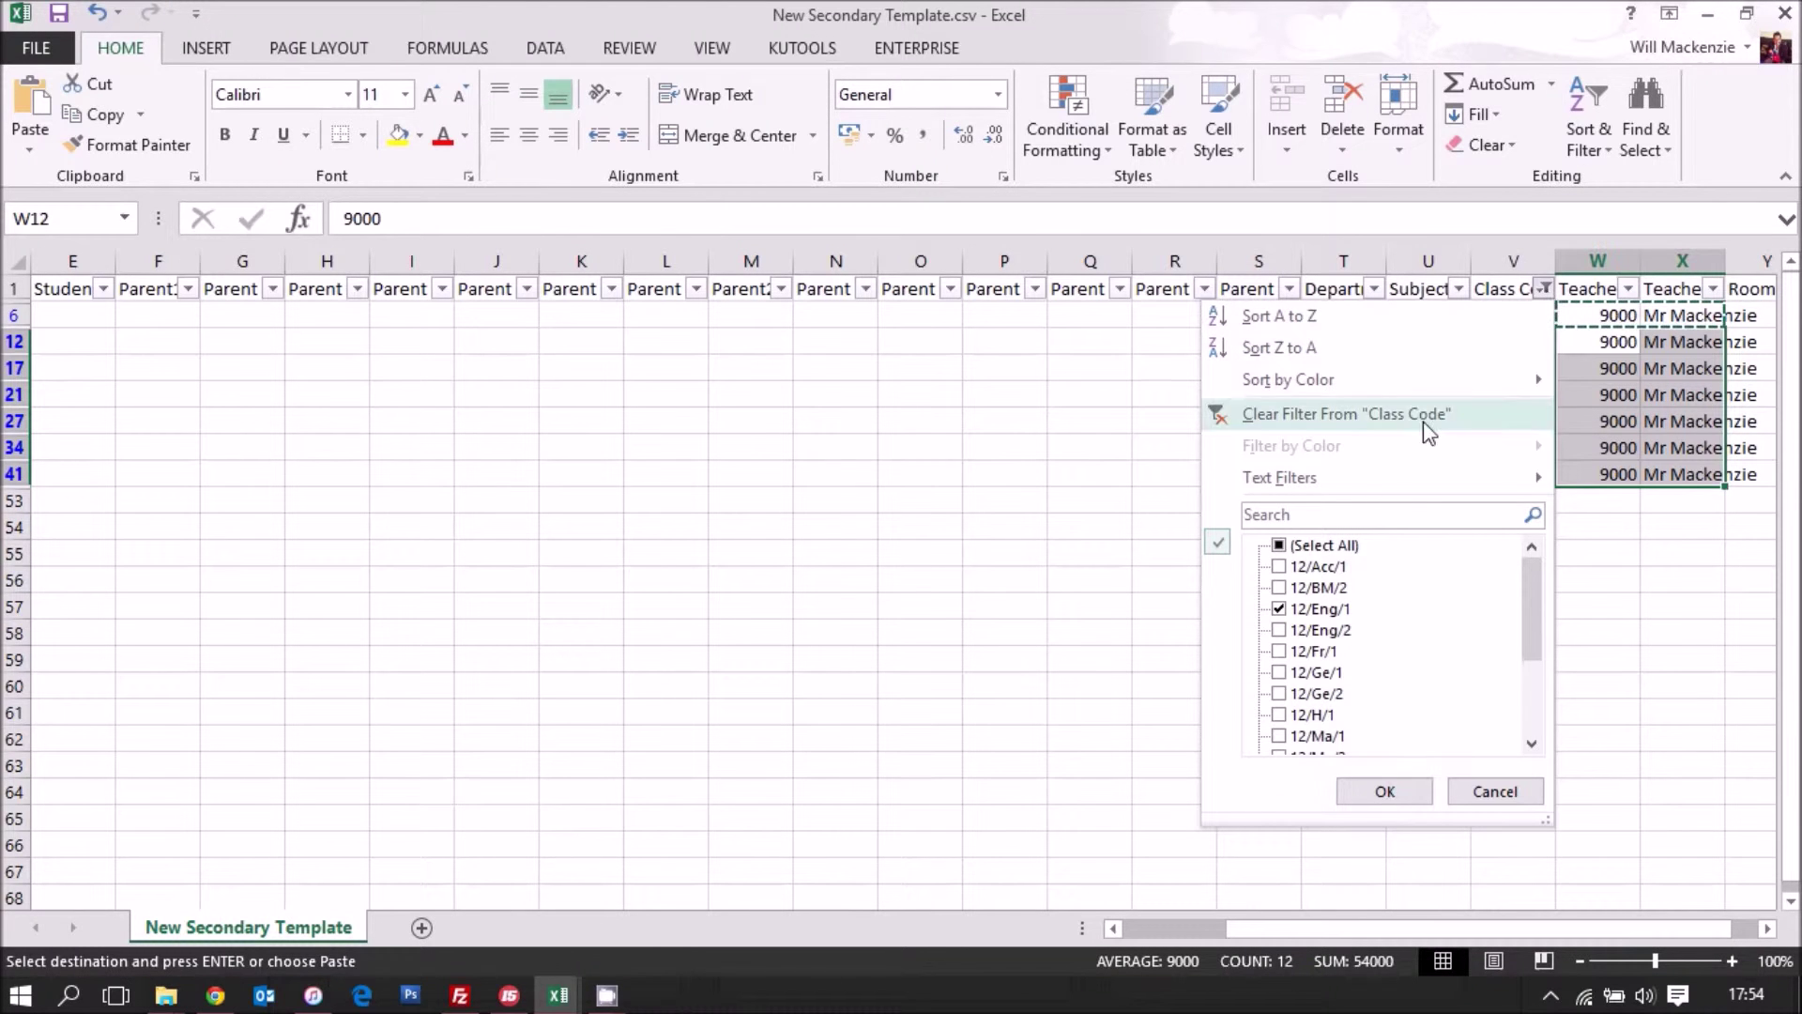
left_click(1356, 552)
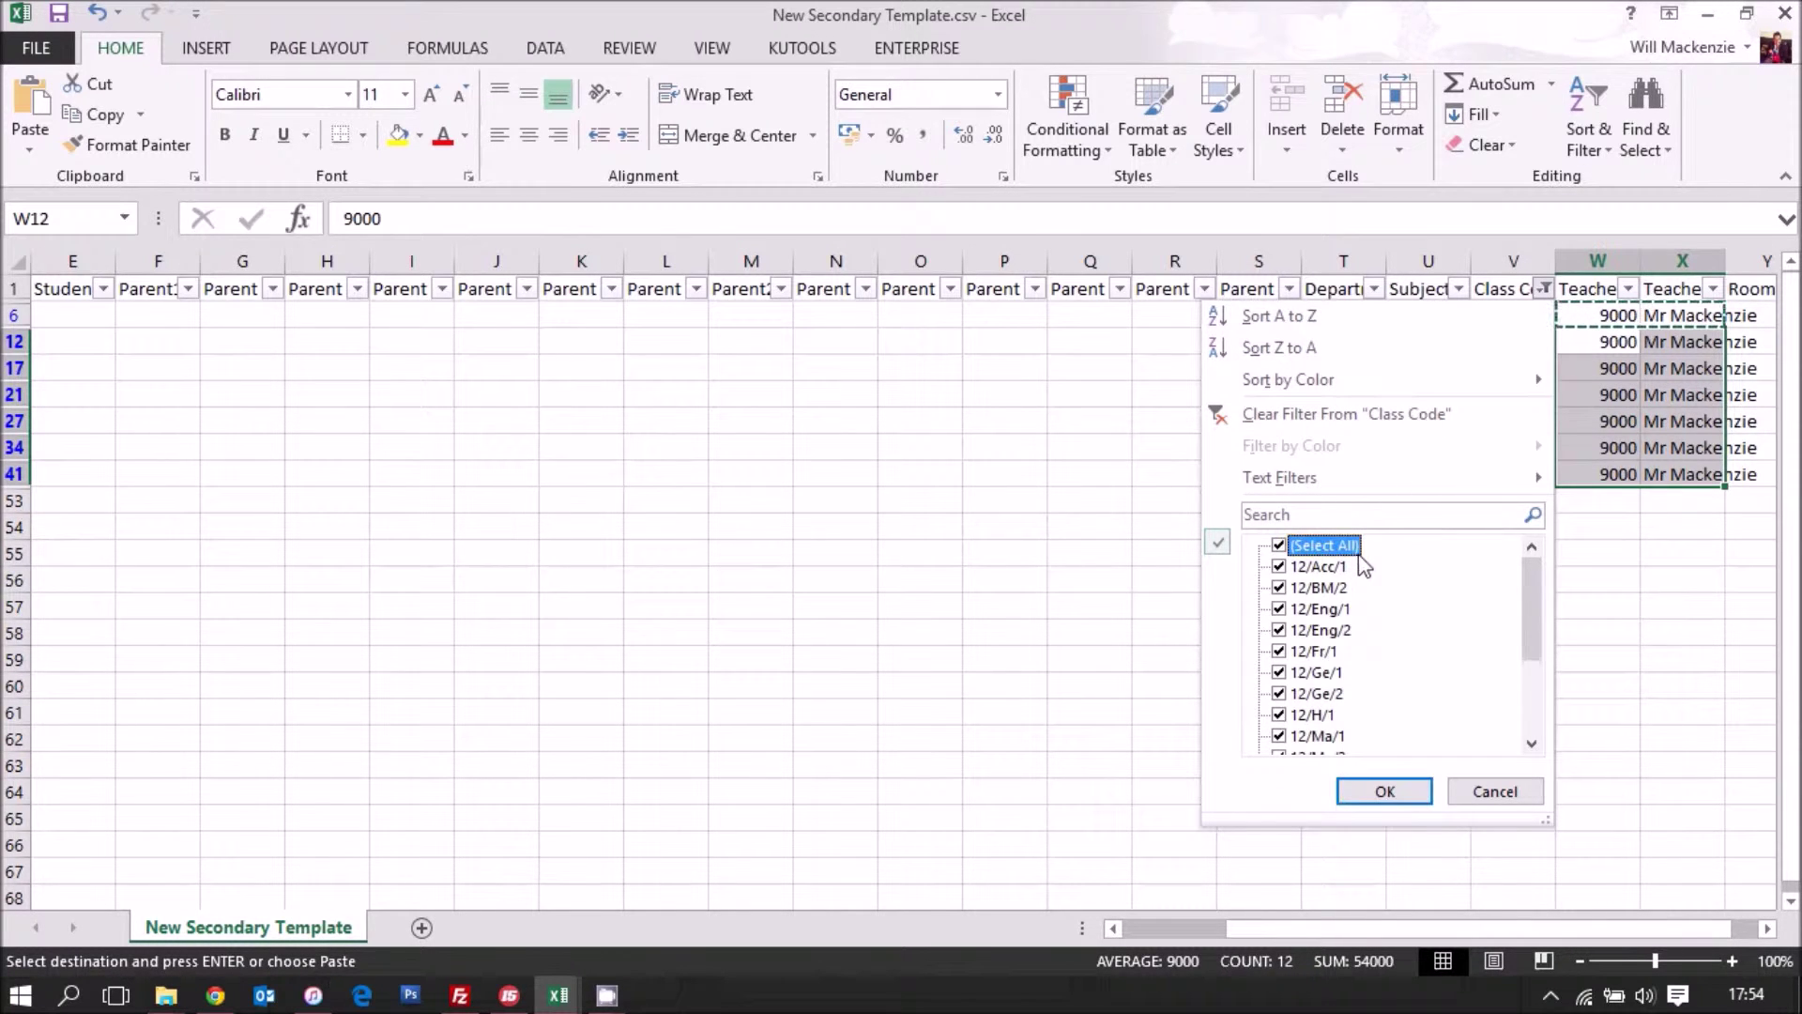
left_click(1416, 793)
- Check the teacher ID and name in the 12/Eng/1 rows among the other classes, from row 12 to row 34
scroll(1664, 635, "down", 3)
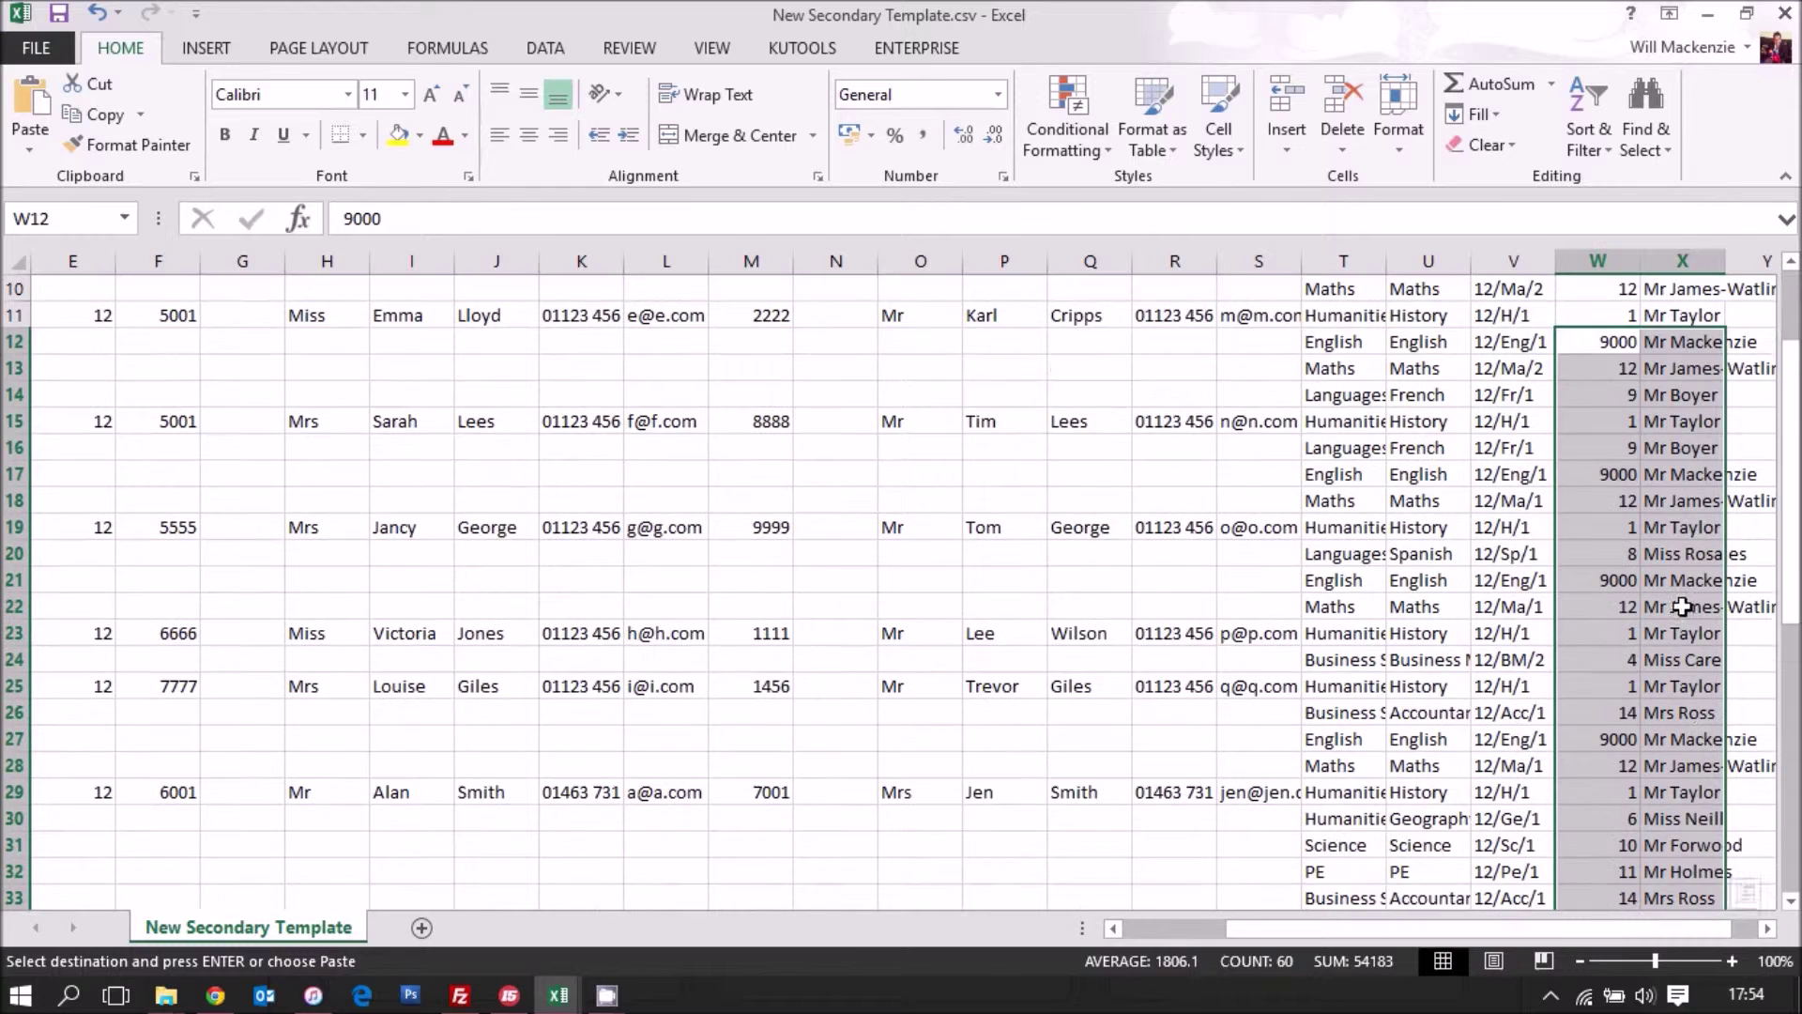
left_click(1661, 344)
left_click(1625, 481)
key("ctrl+v")
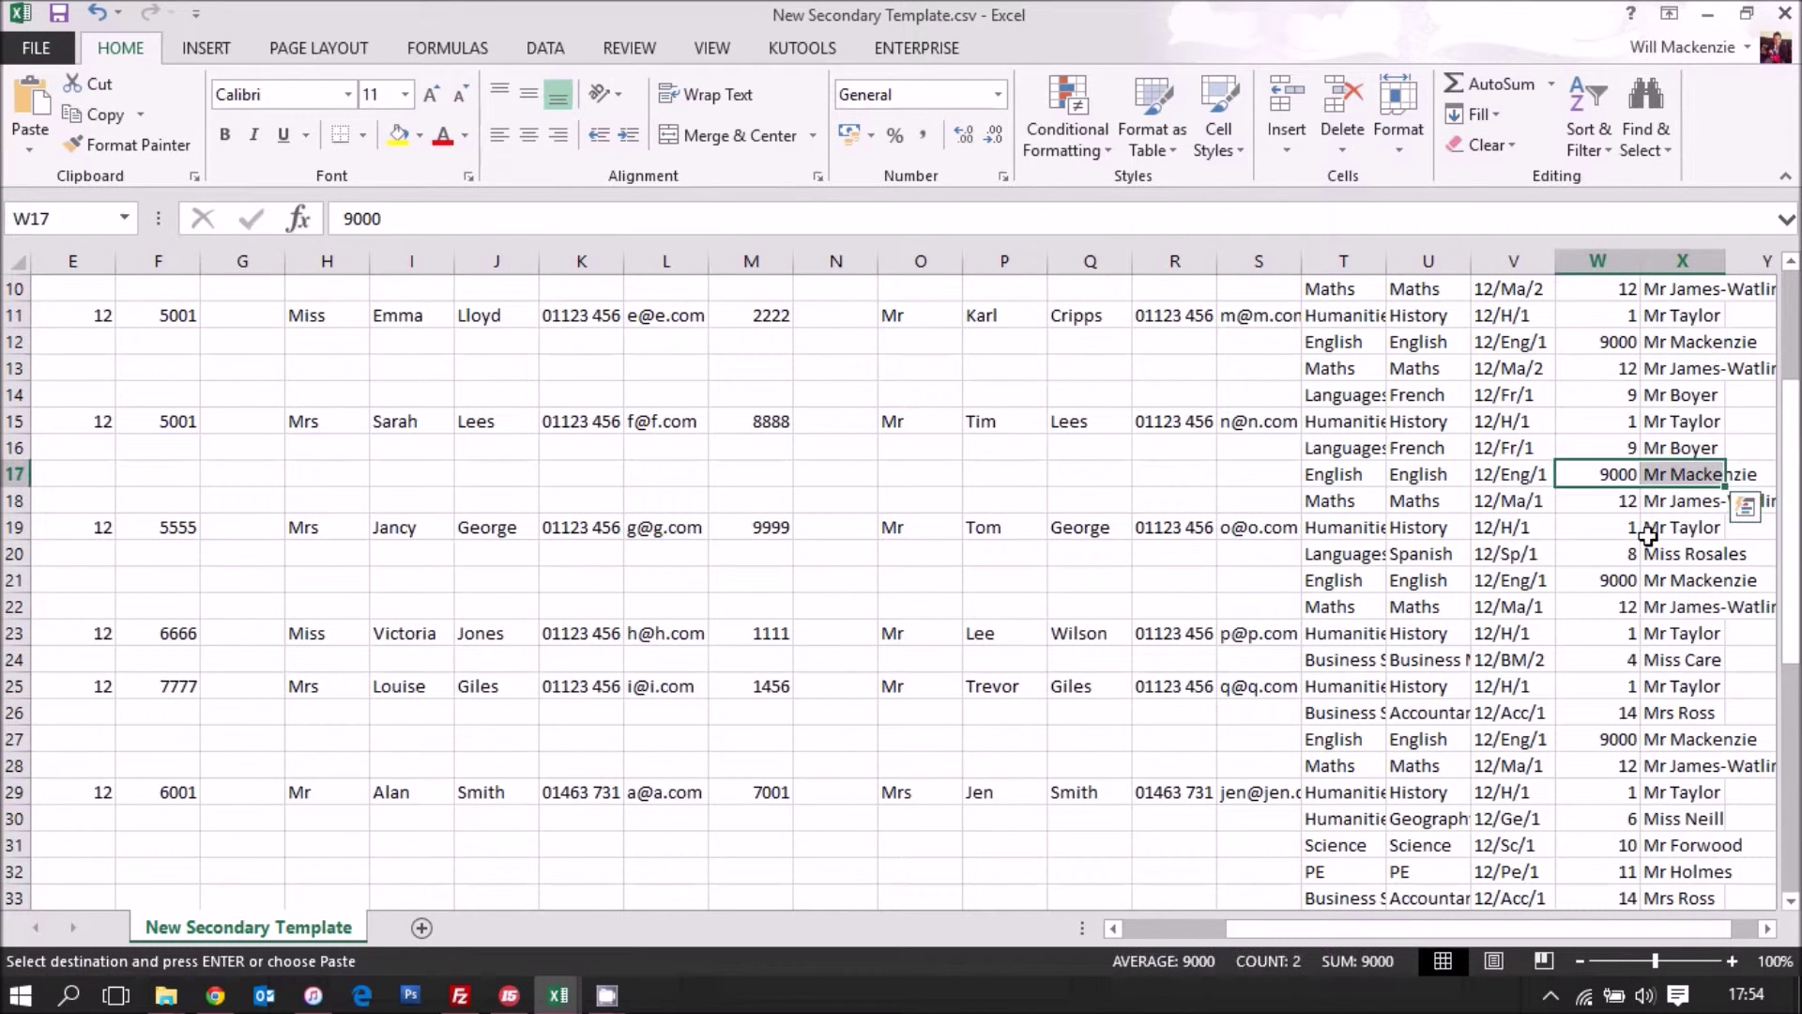
left_click(1608, 580)
key("ctrl+v")
left_click_drag(1616, 740, 1689, 742)
scroll(1680, 714, "down", 3)
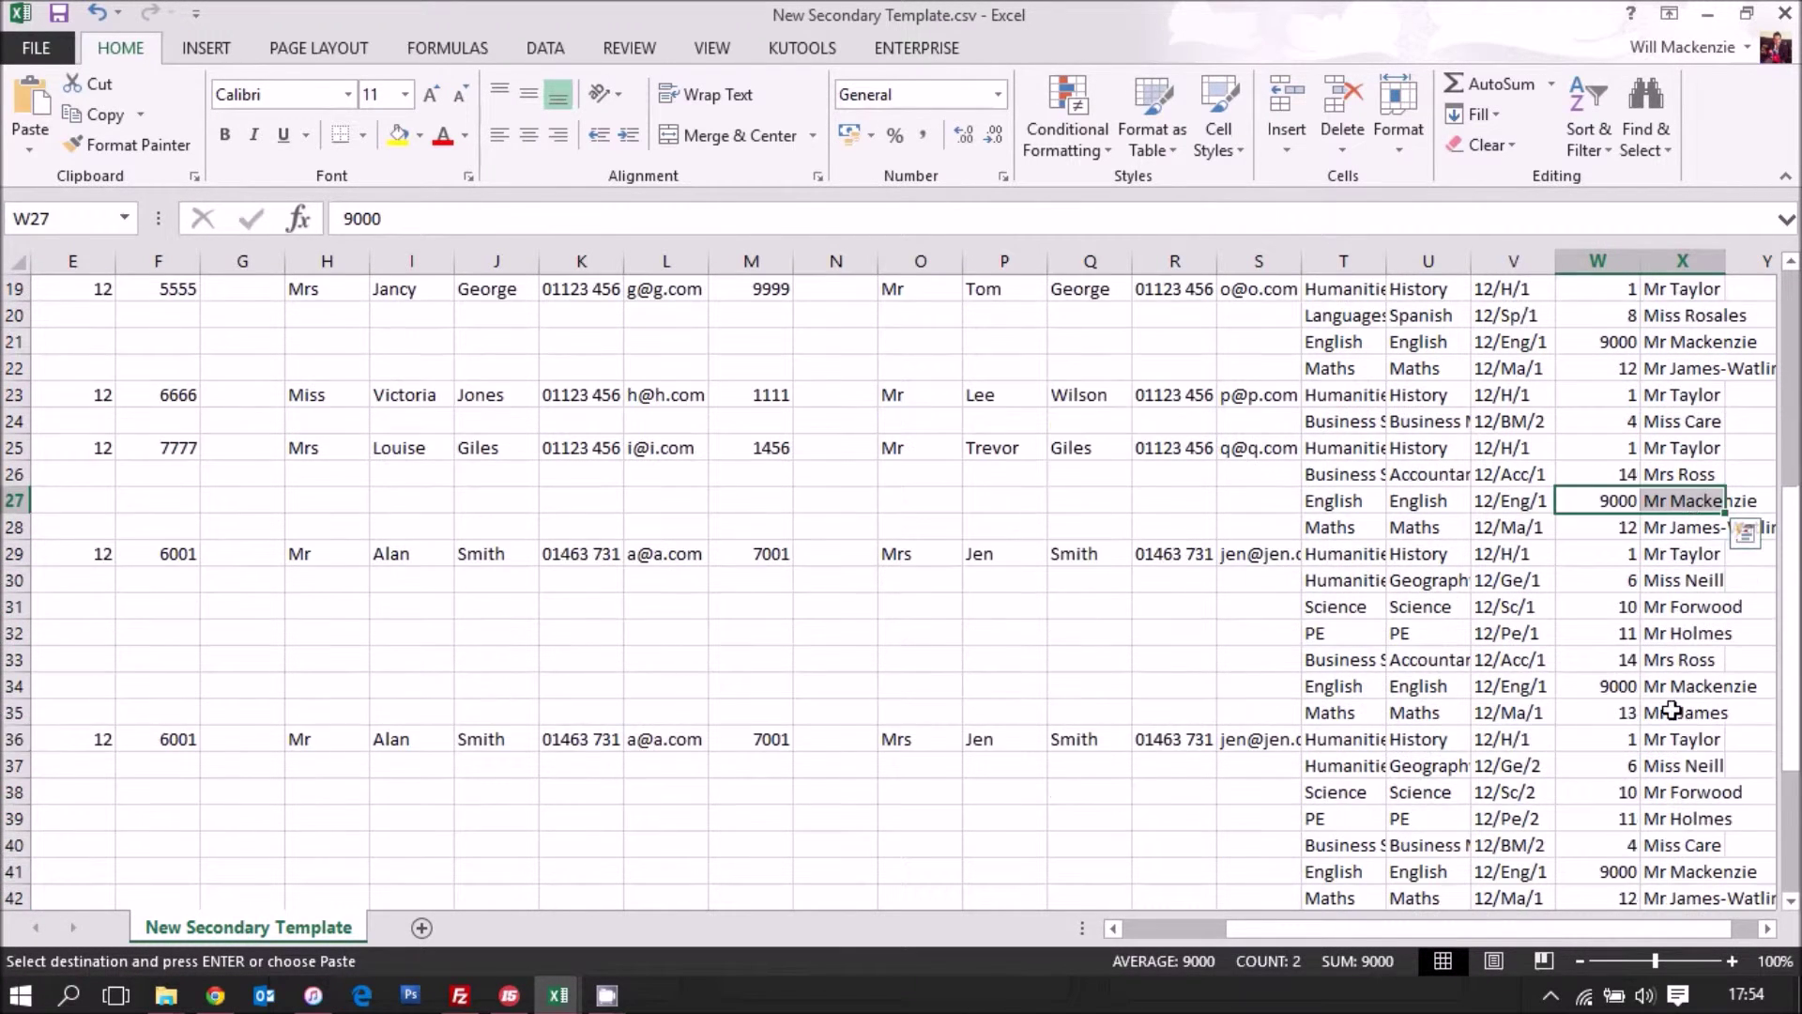
left_click_drag(1613, 686, 1679, 686)
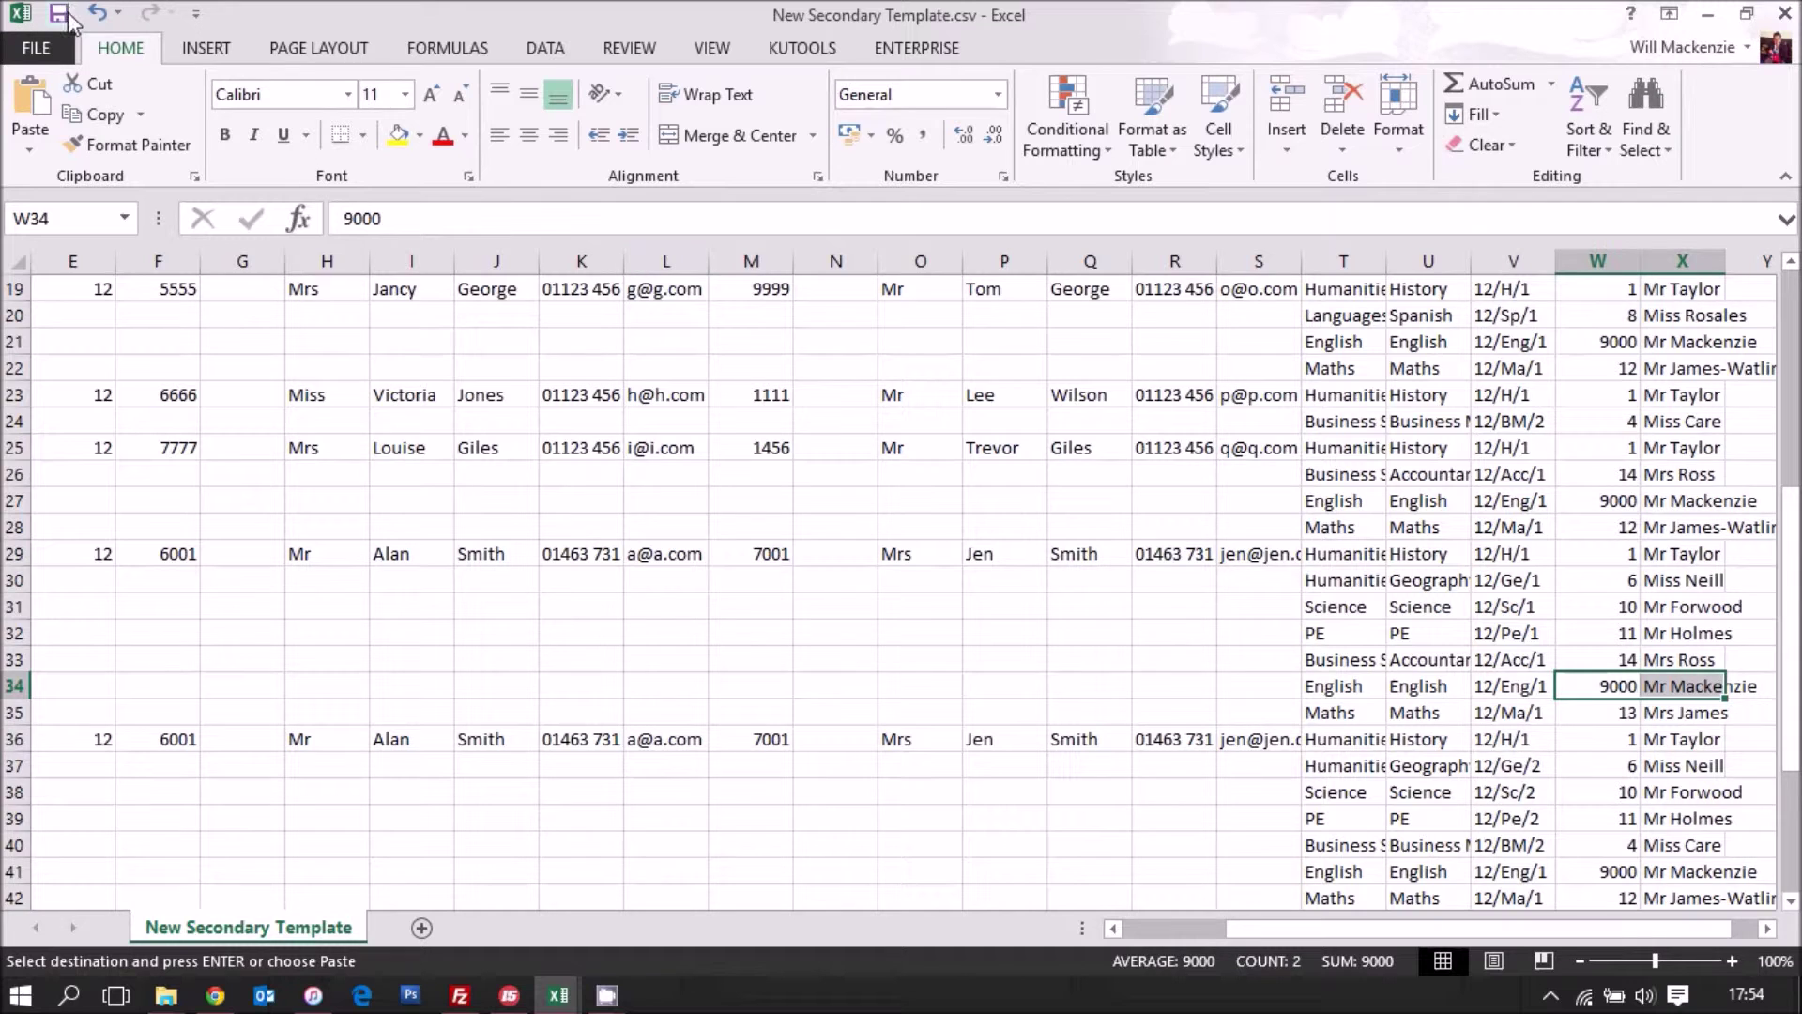
- Save New Secondary Template.csv, keeping the CSV format
left_click(59, 13)
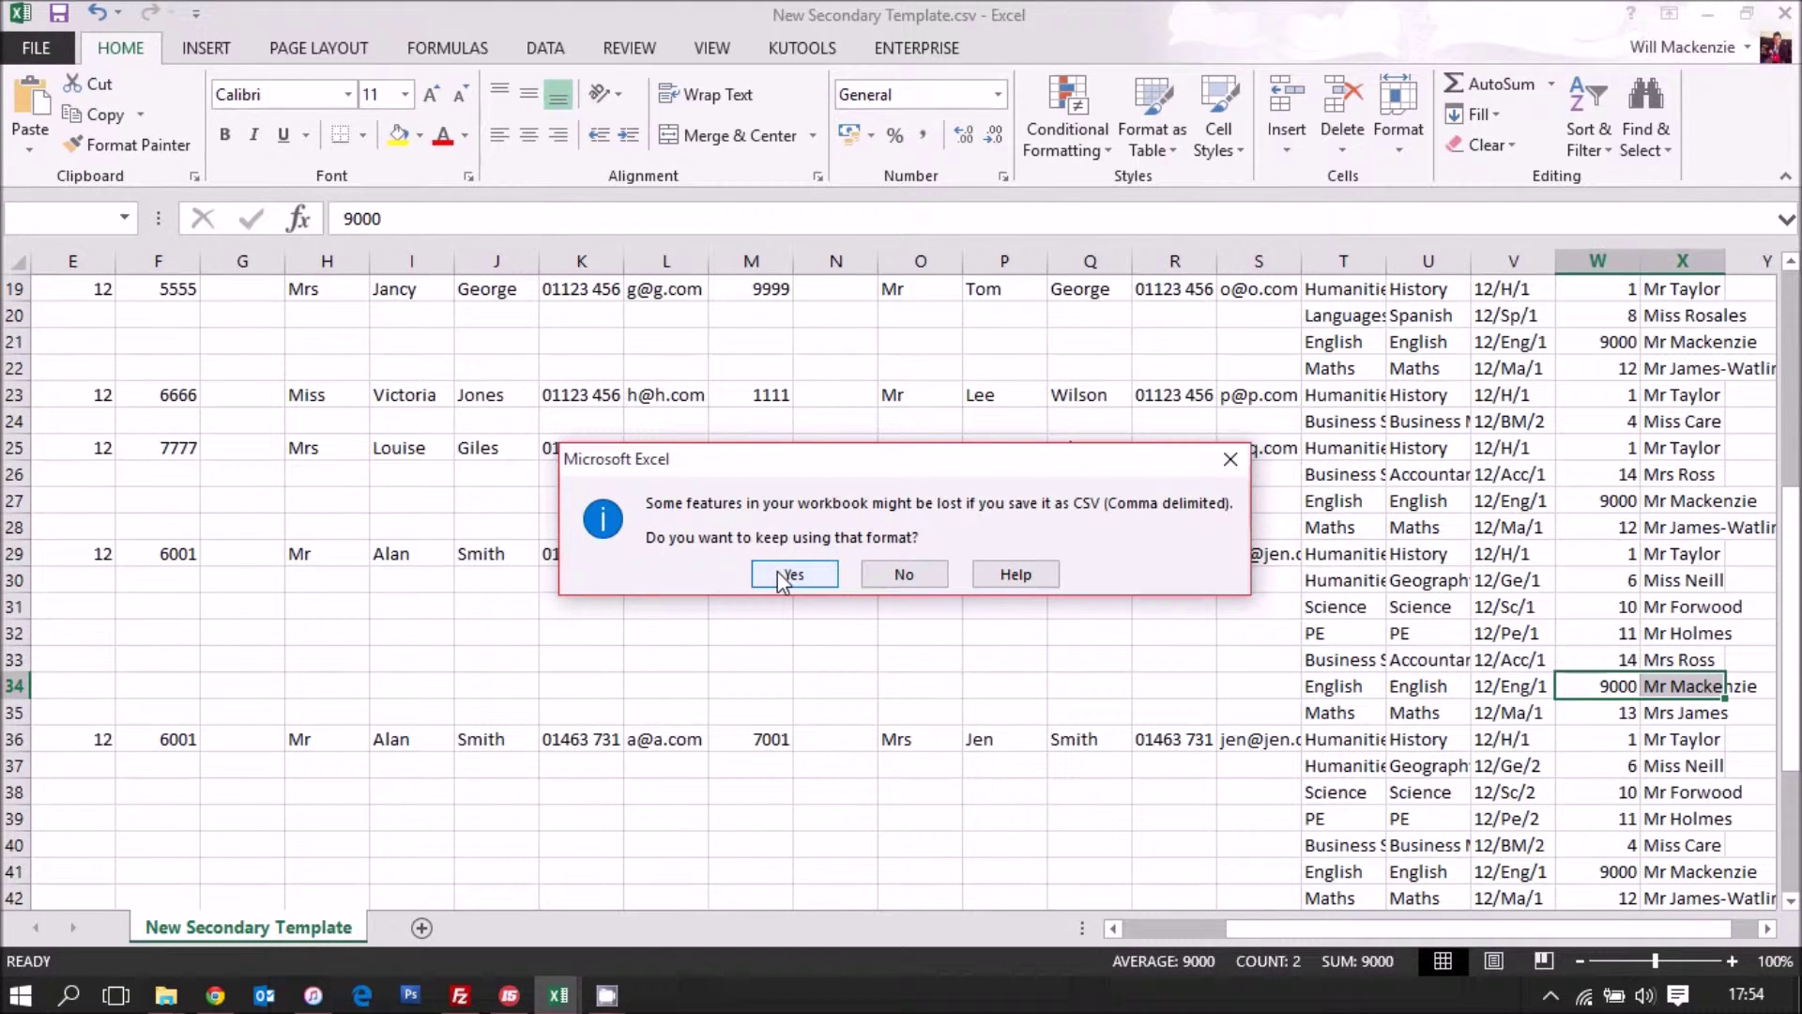
left_click(781, 576)
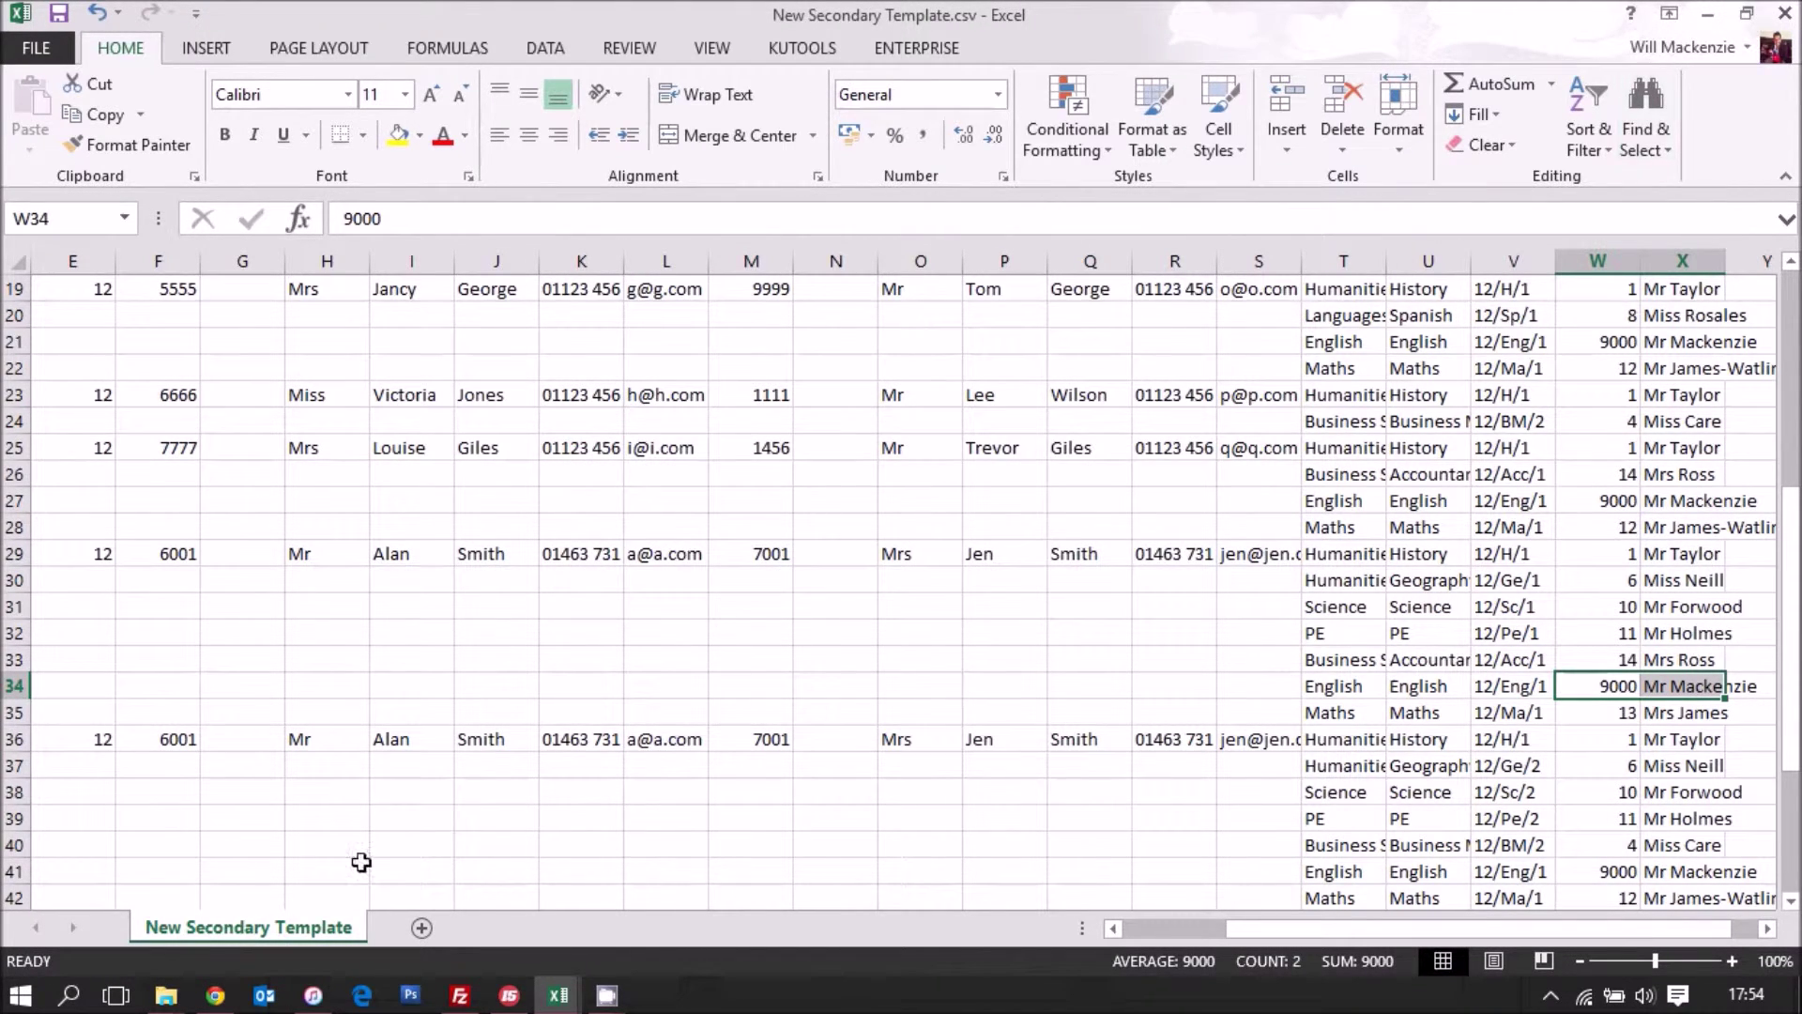
- Switch to the booking system in Chrome and choose New Secondary Template.csv from the Desktop as the spreadsheet for the data upload
left_click(215, 993)
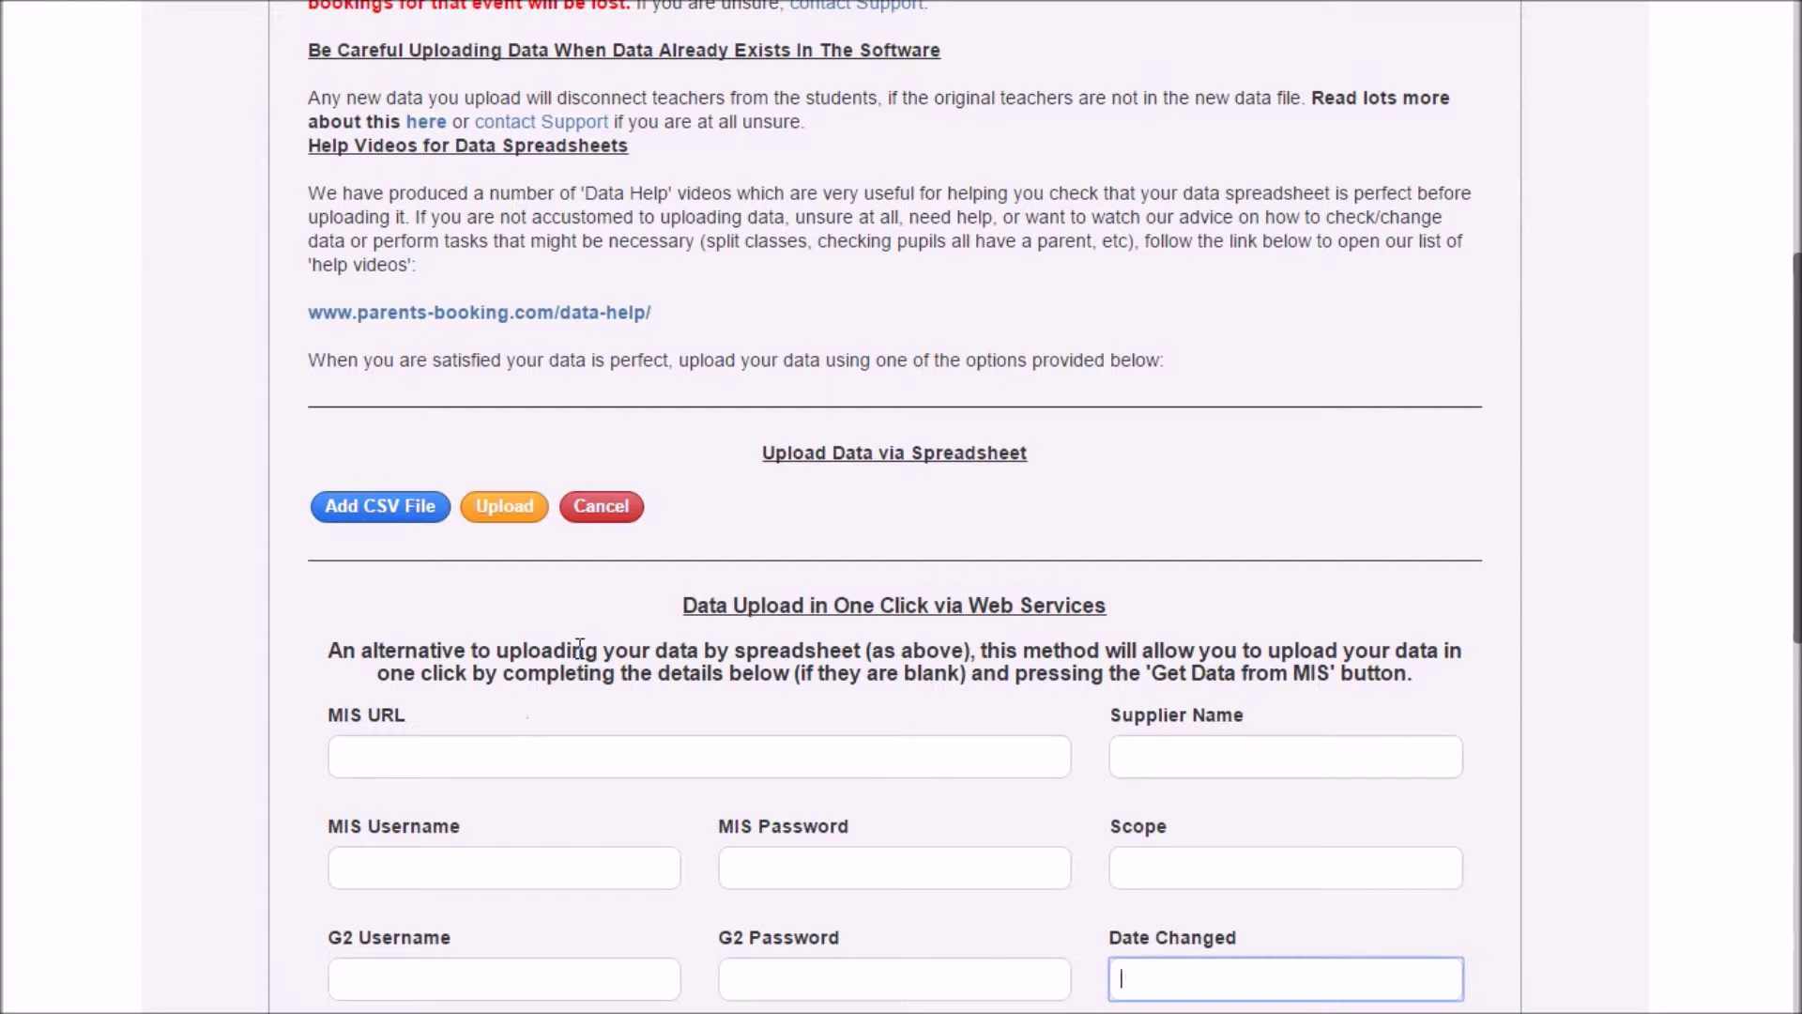
scroll(648, 577, "up", 6)
scroll(513, 219, "down", 6)
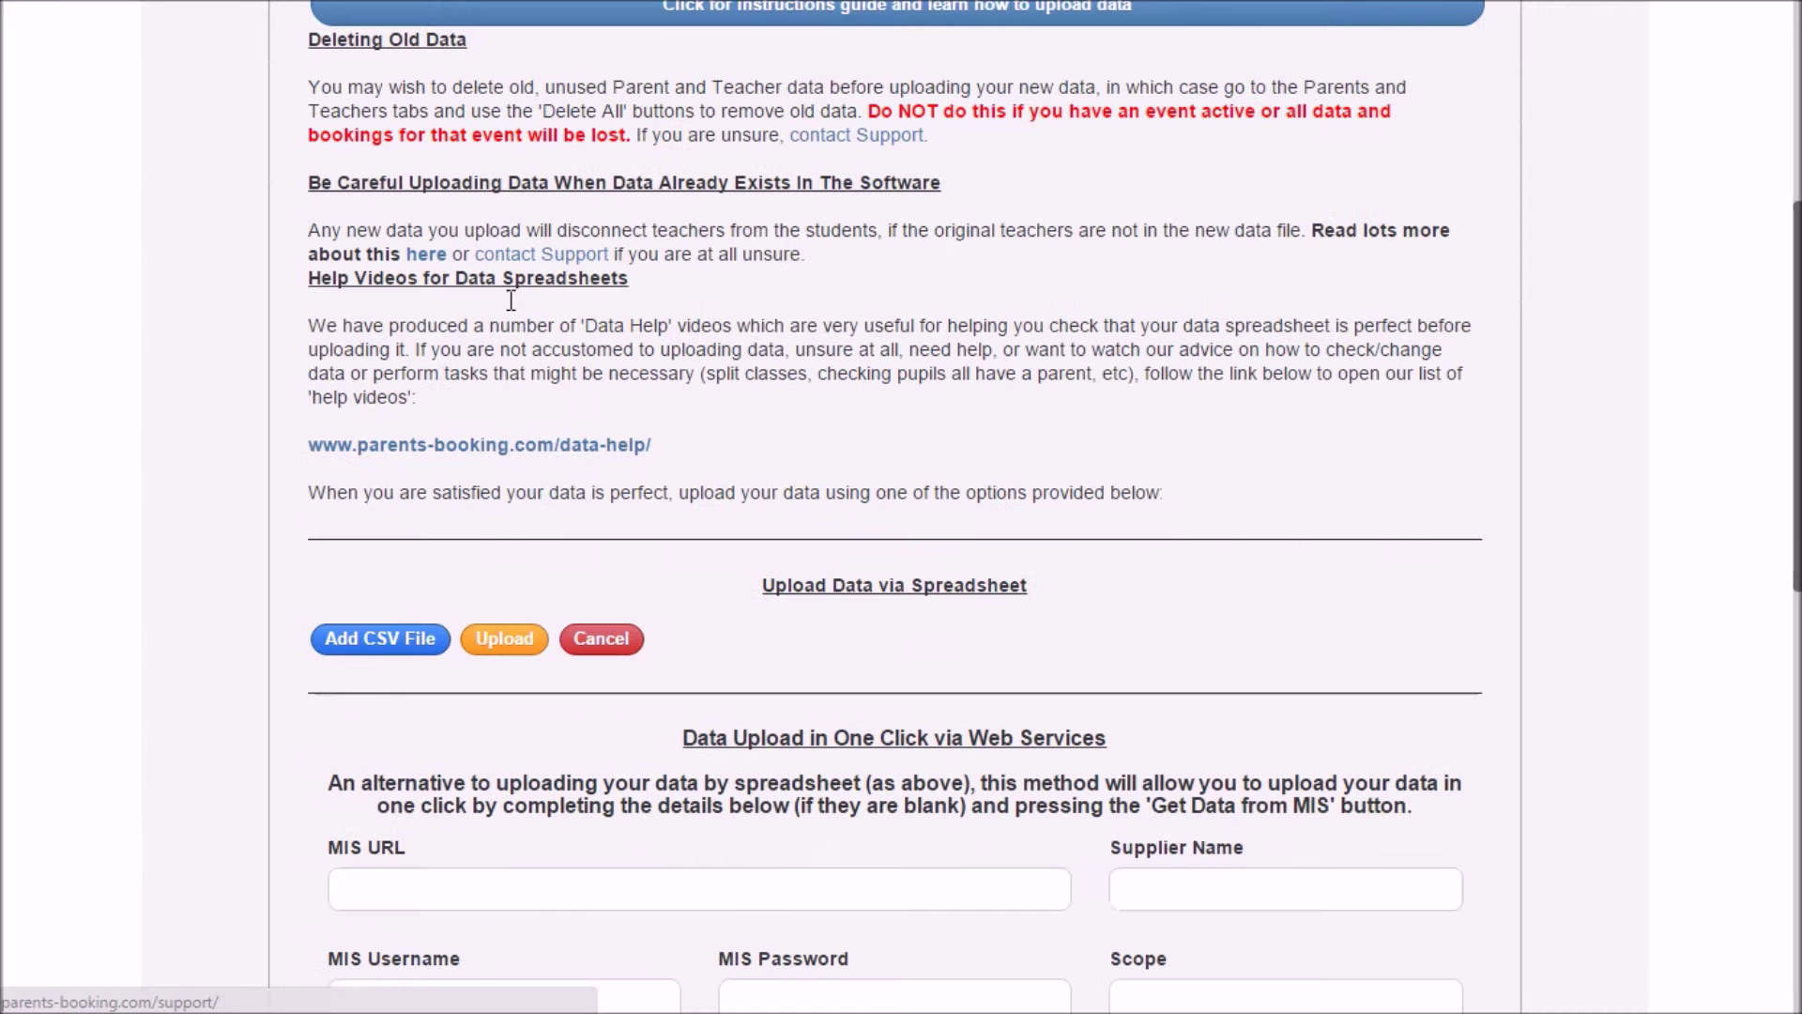
left_click(380, 646)
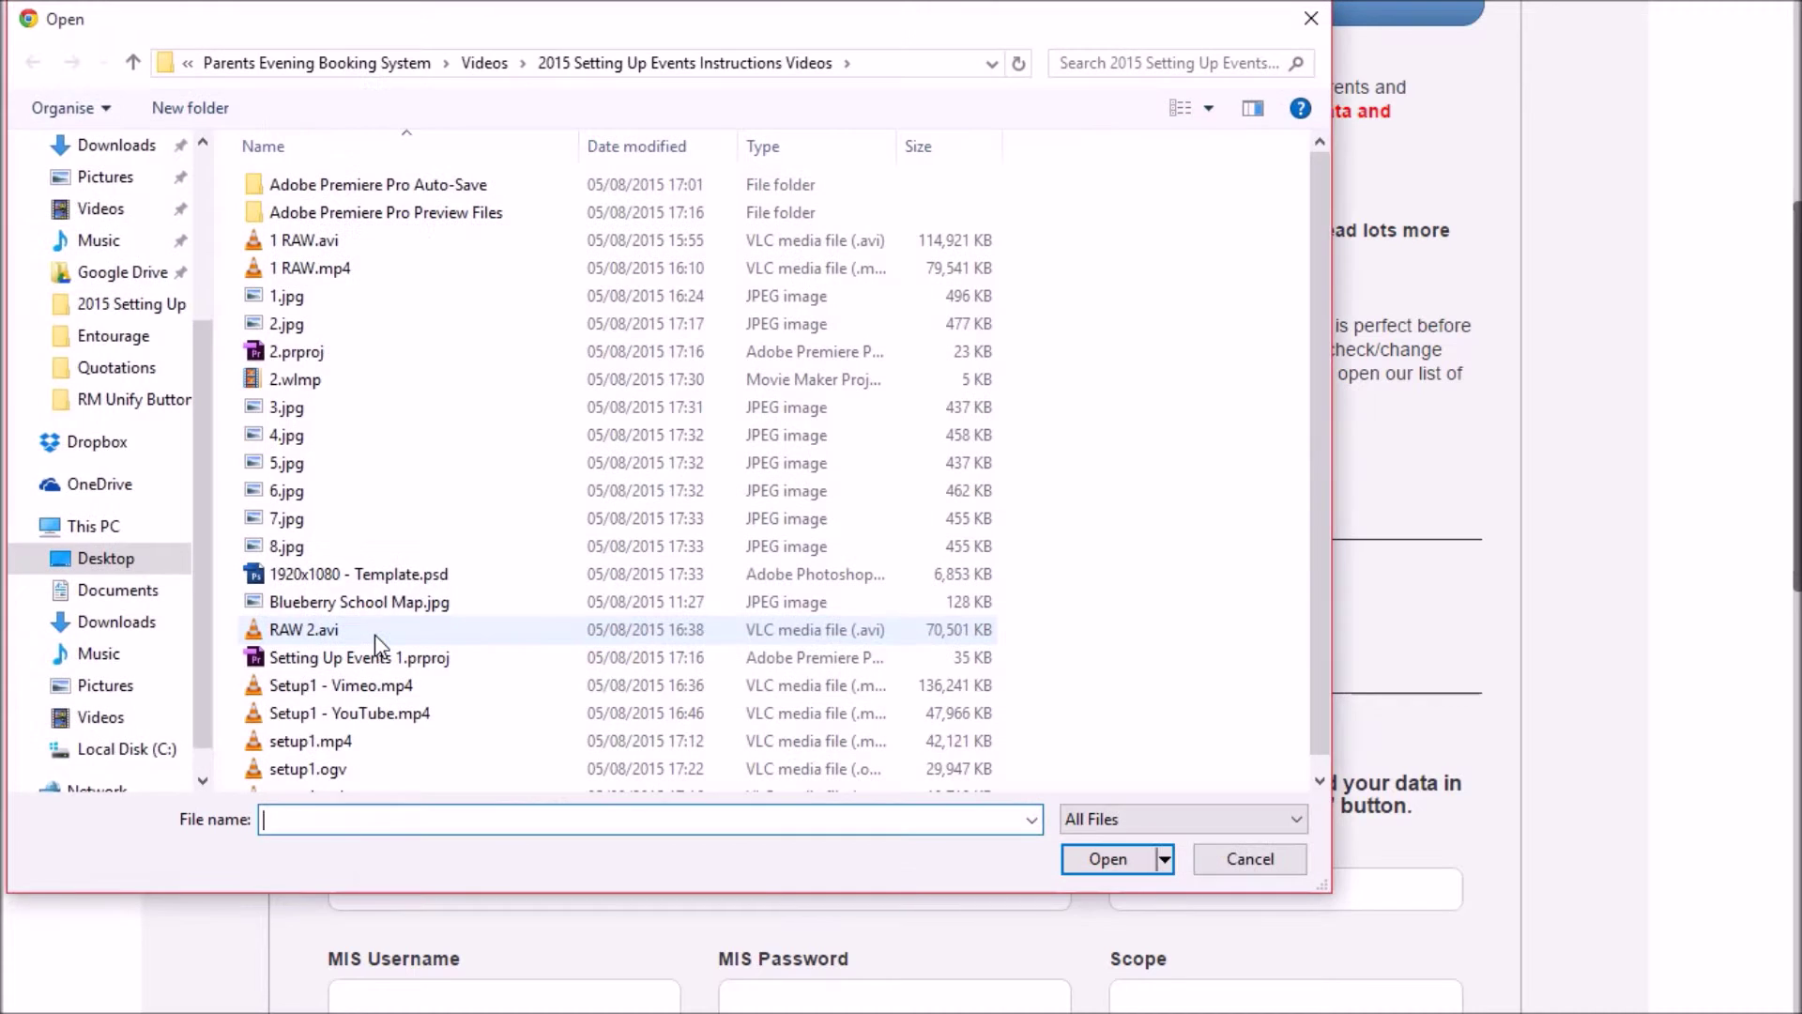
scroll(205, 162, "up", 3)
scroll(204, 162, "up", 3)
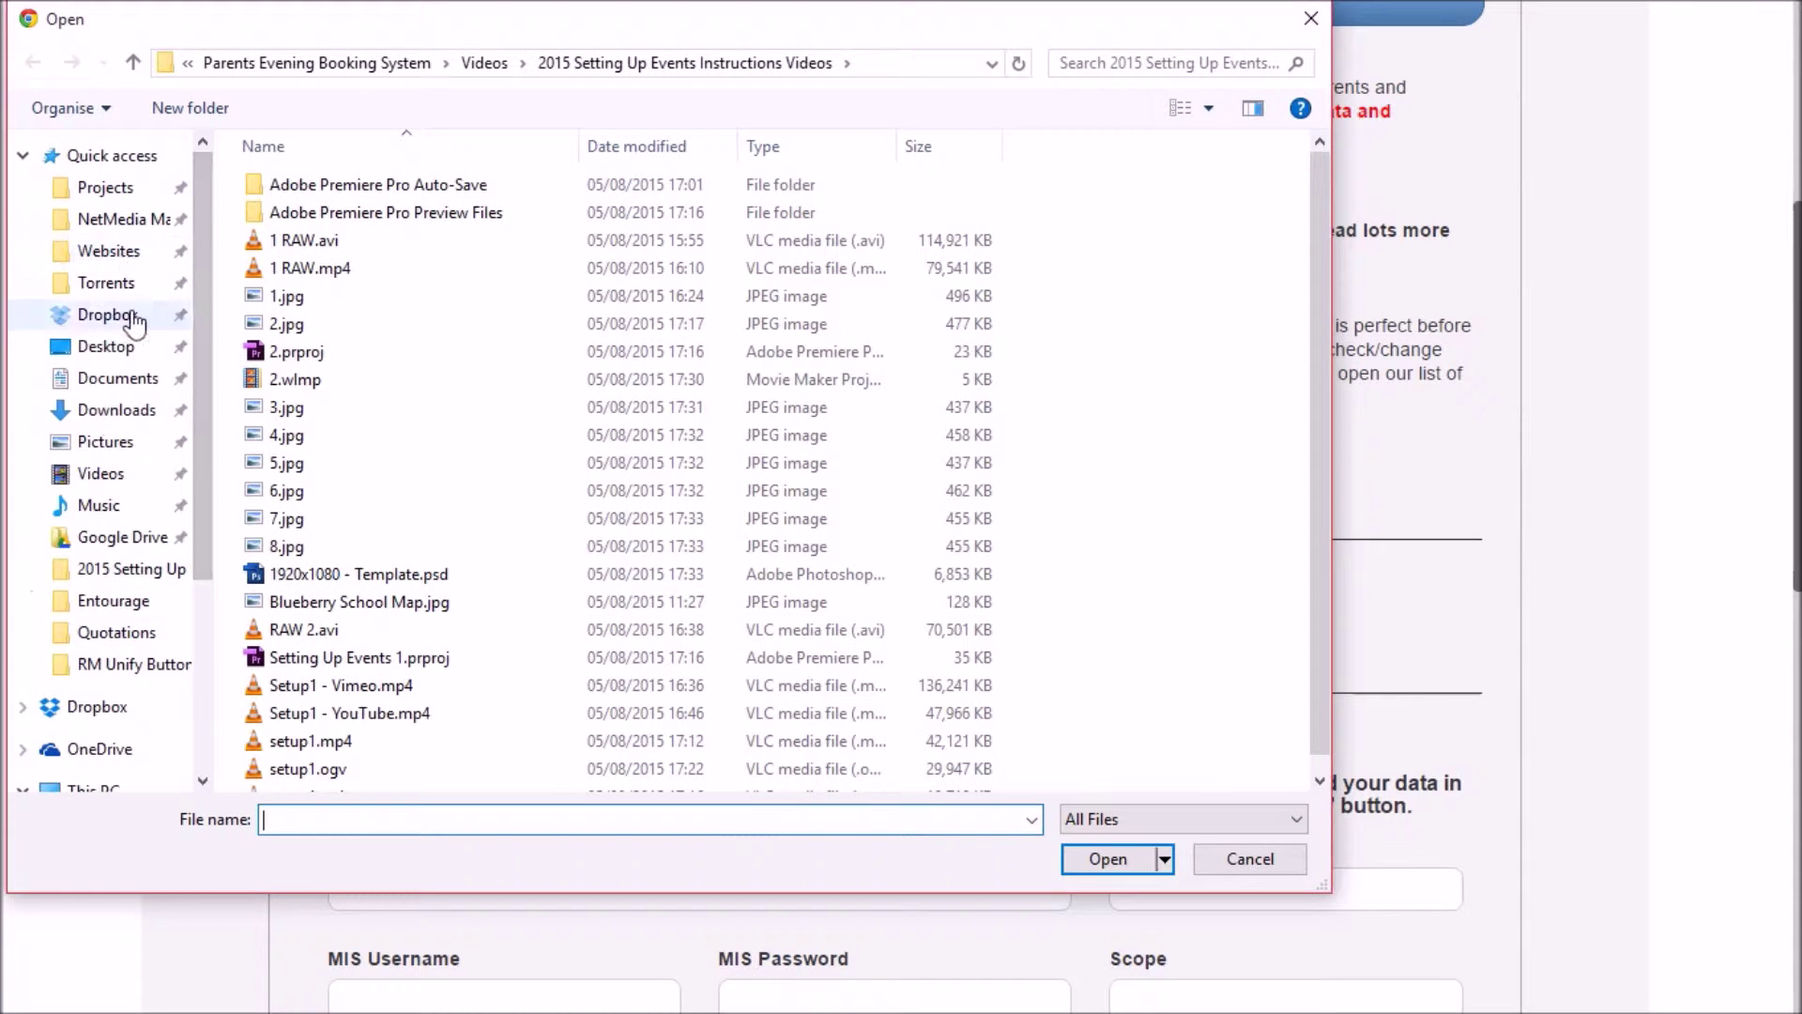
left_click(118, 347)
left_click_drag(1304, 343, 1312, 593)
left_click(451, 462)
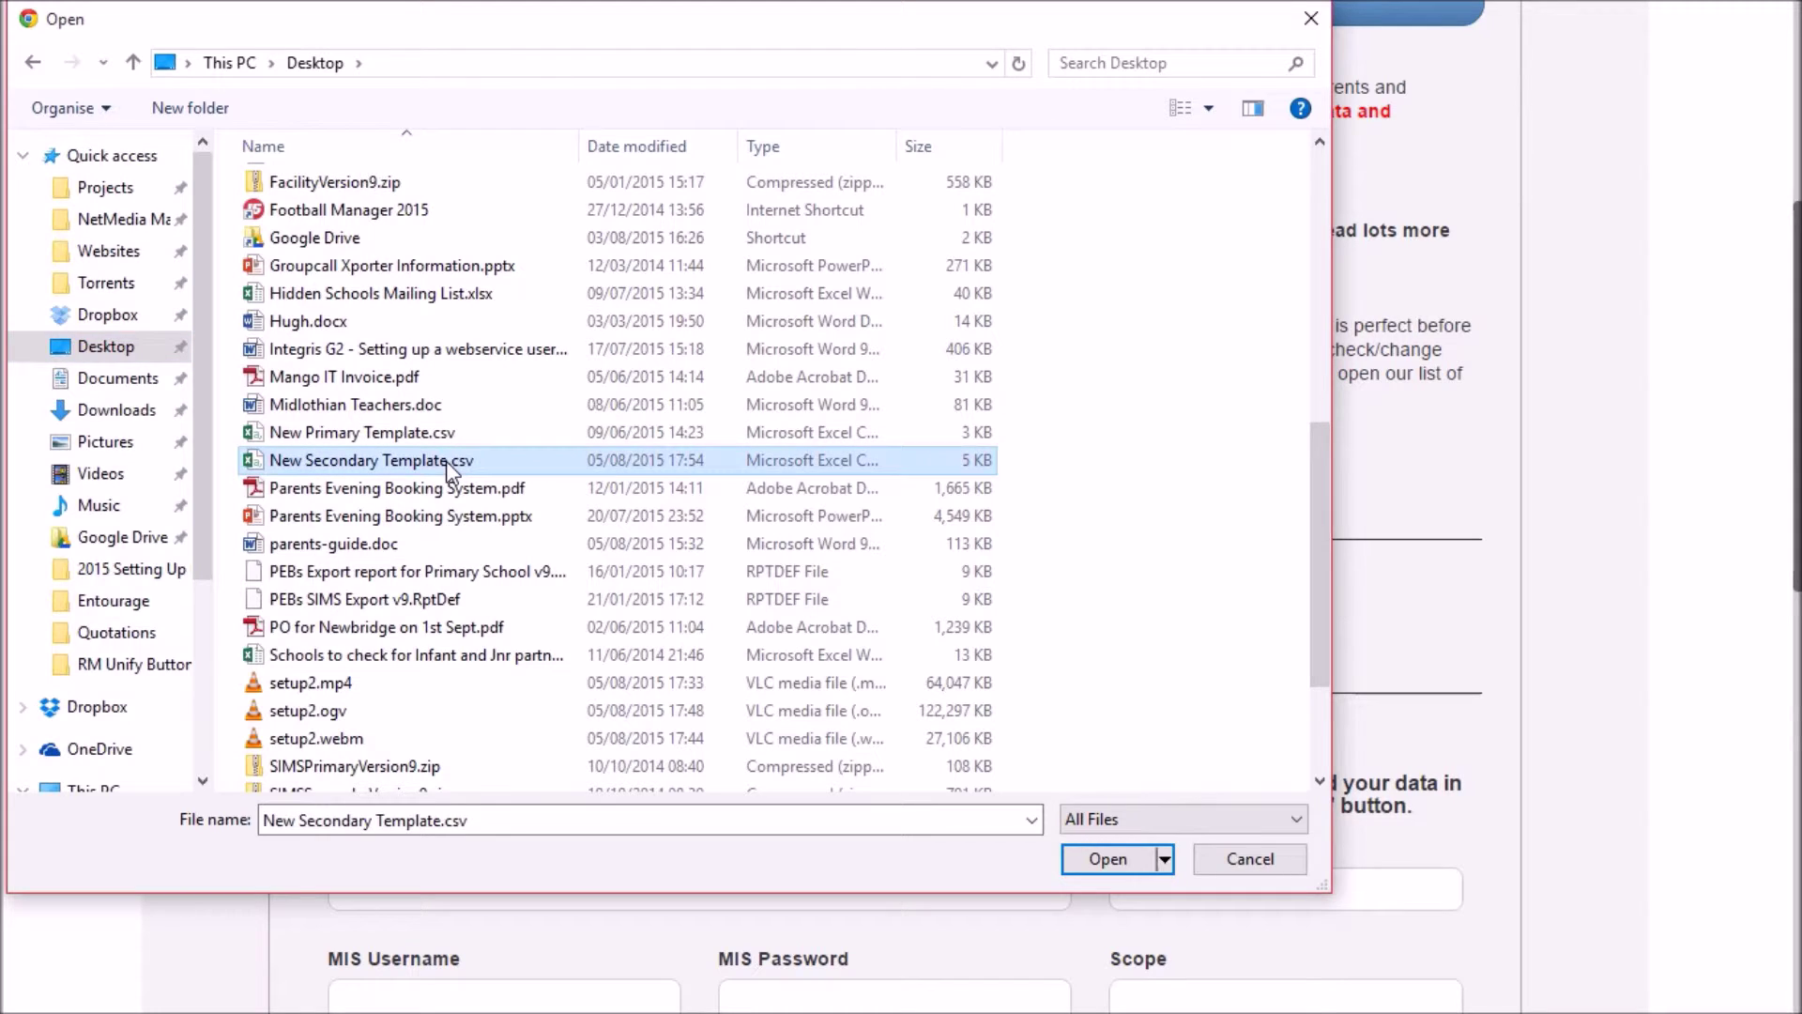
double_click(446, 462)
- Upload the selected CSV file, confirm updating the existing records, and check its upload progress and schedule details
left_click(504, 639)
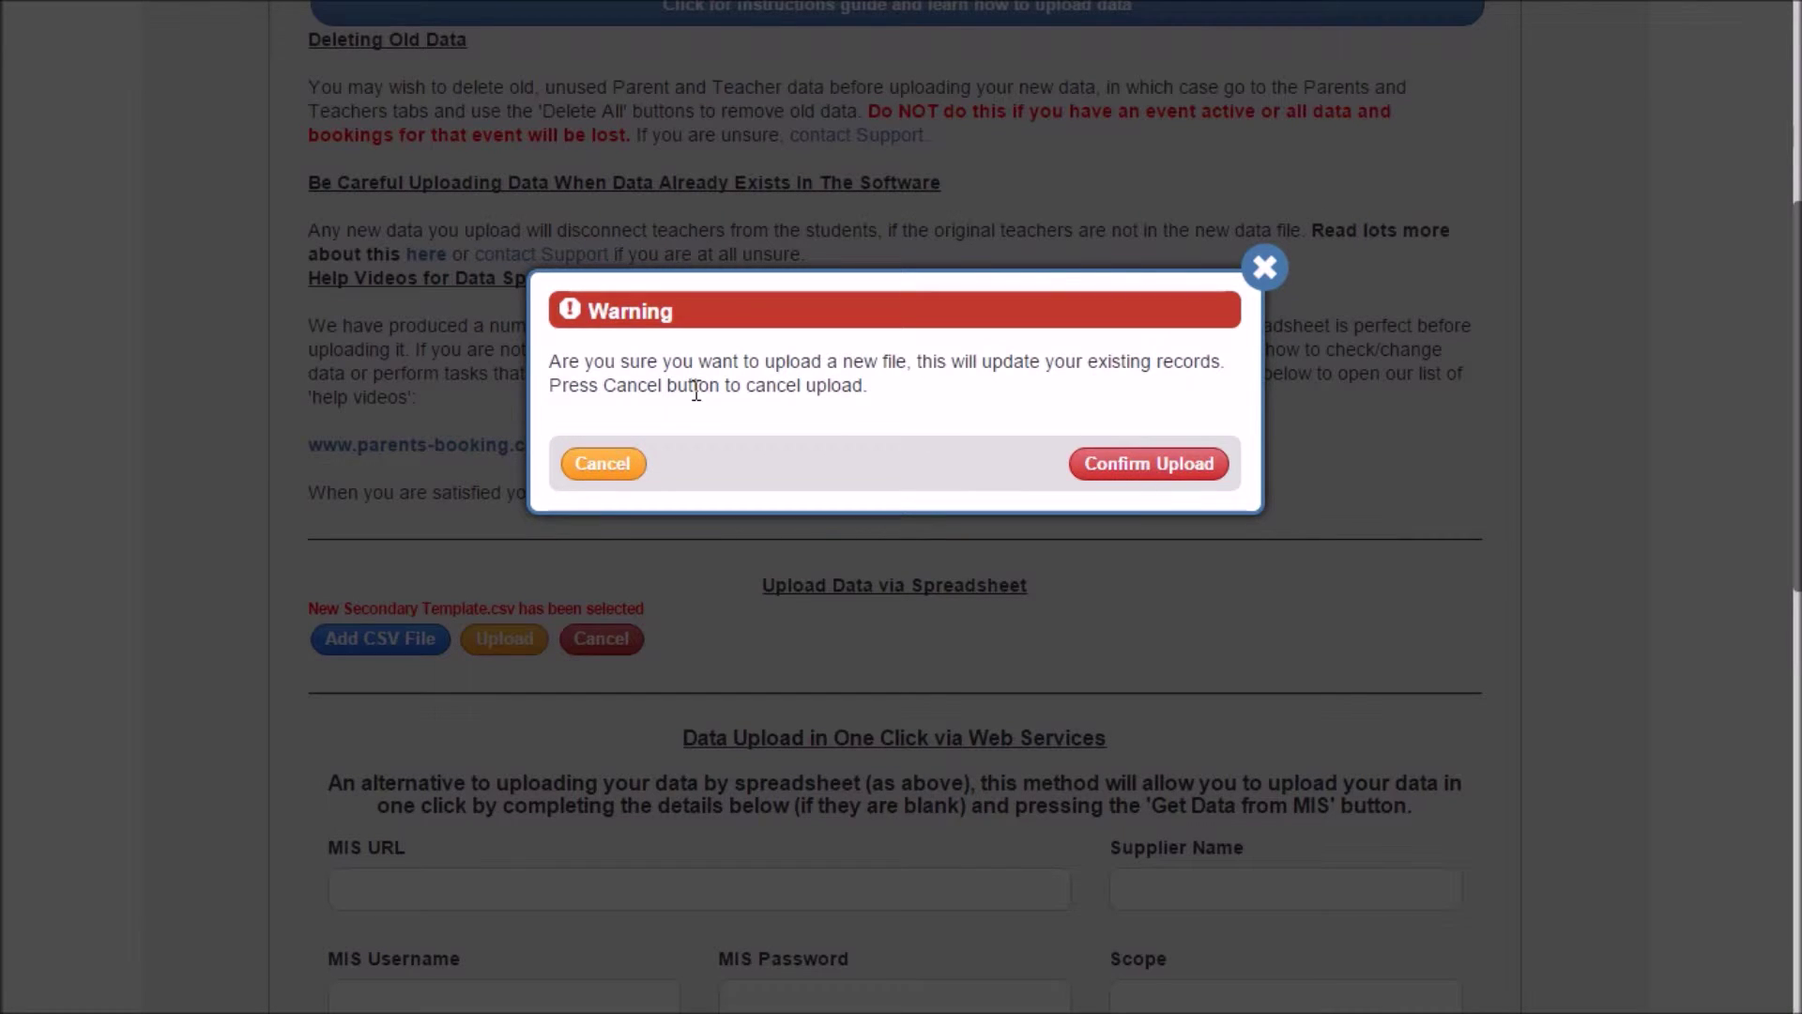
left_click(1129, 467)
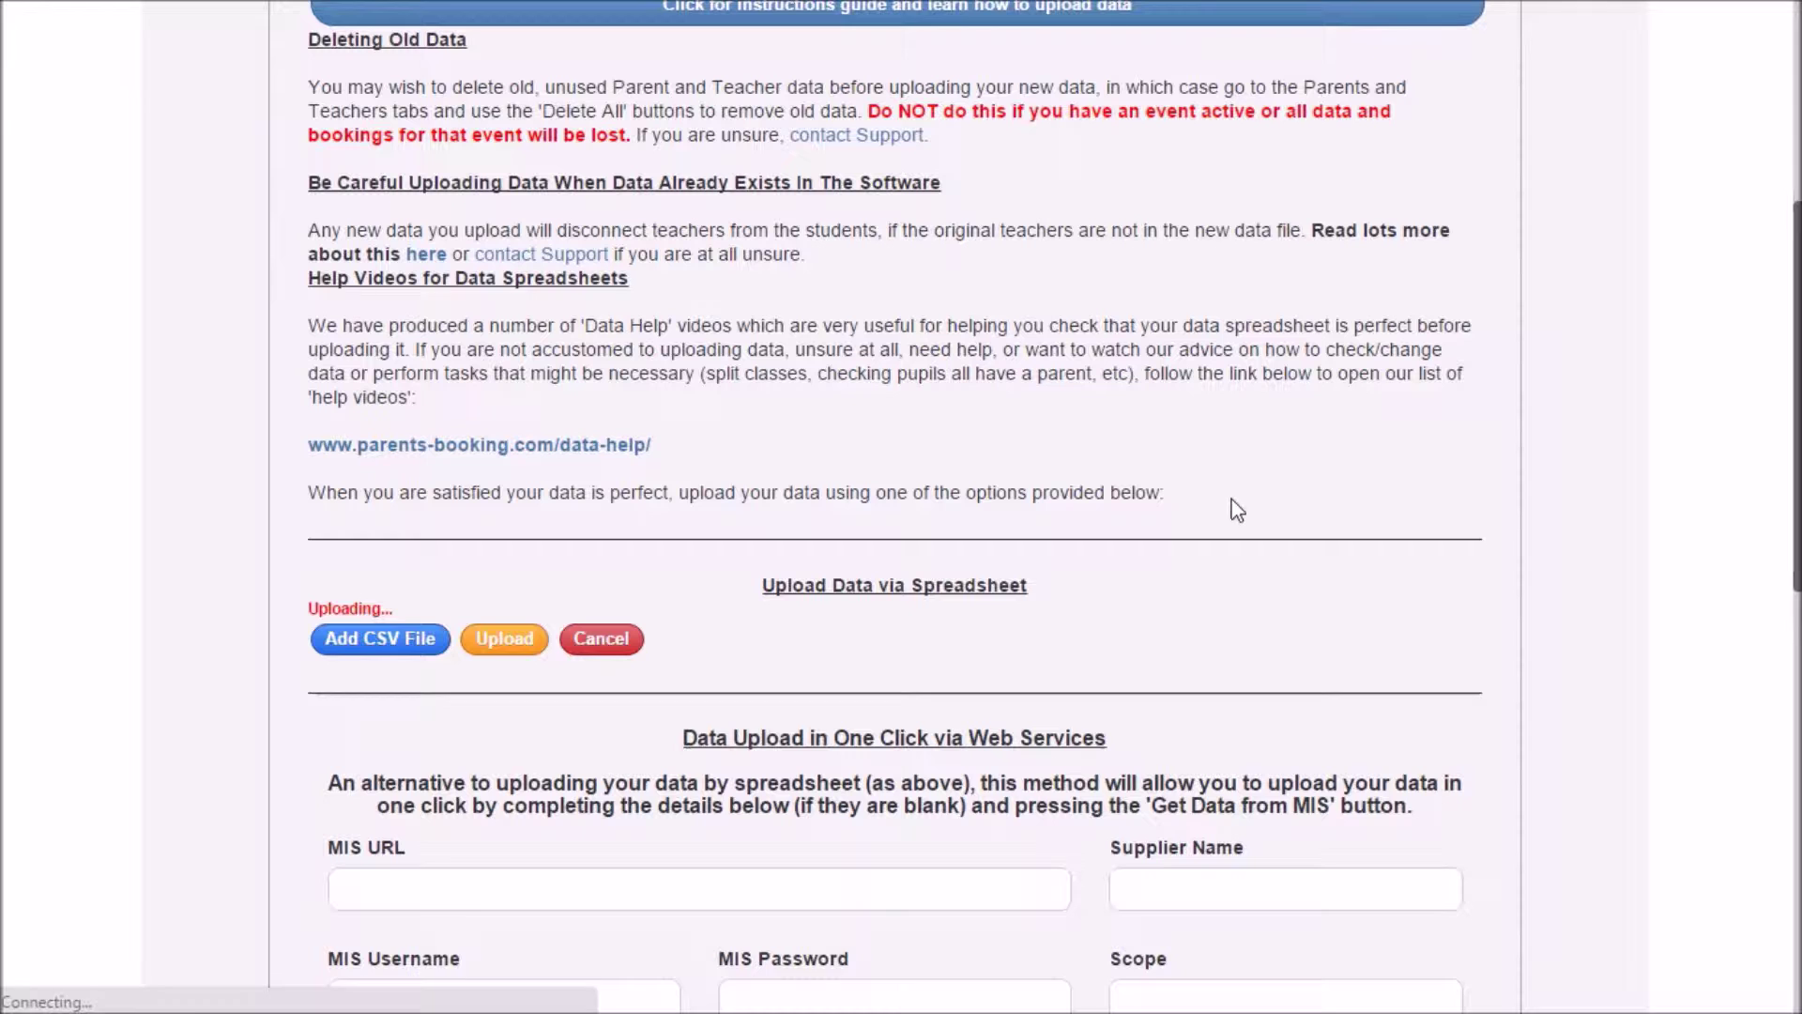
scroll(1173, 483, "down", 8)
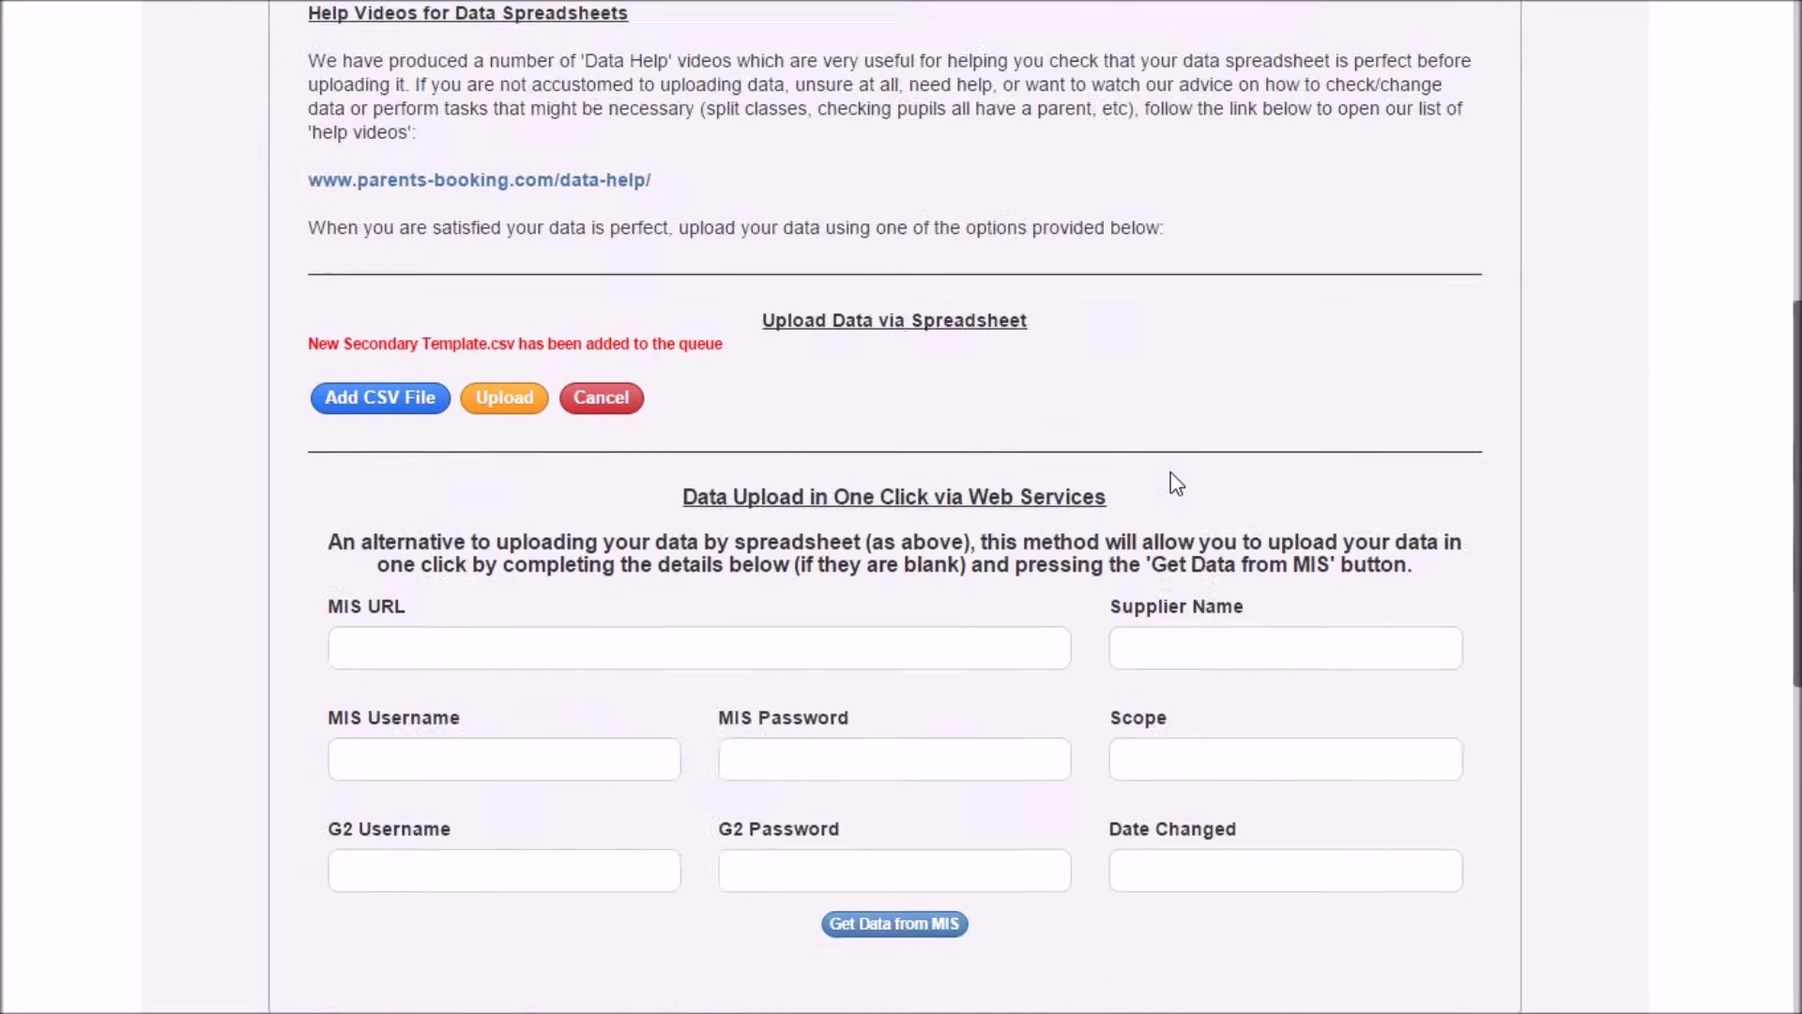
scroll(484, 738, "down", 2)
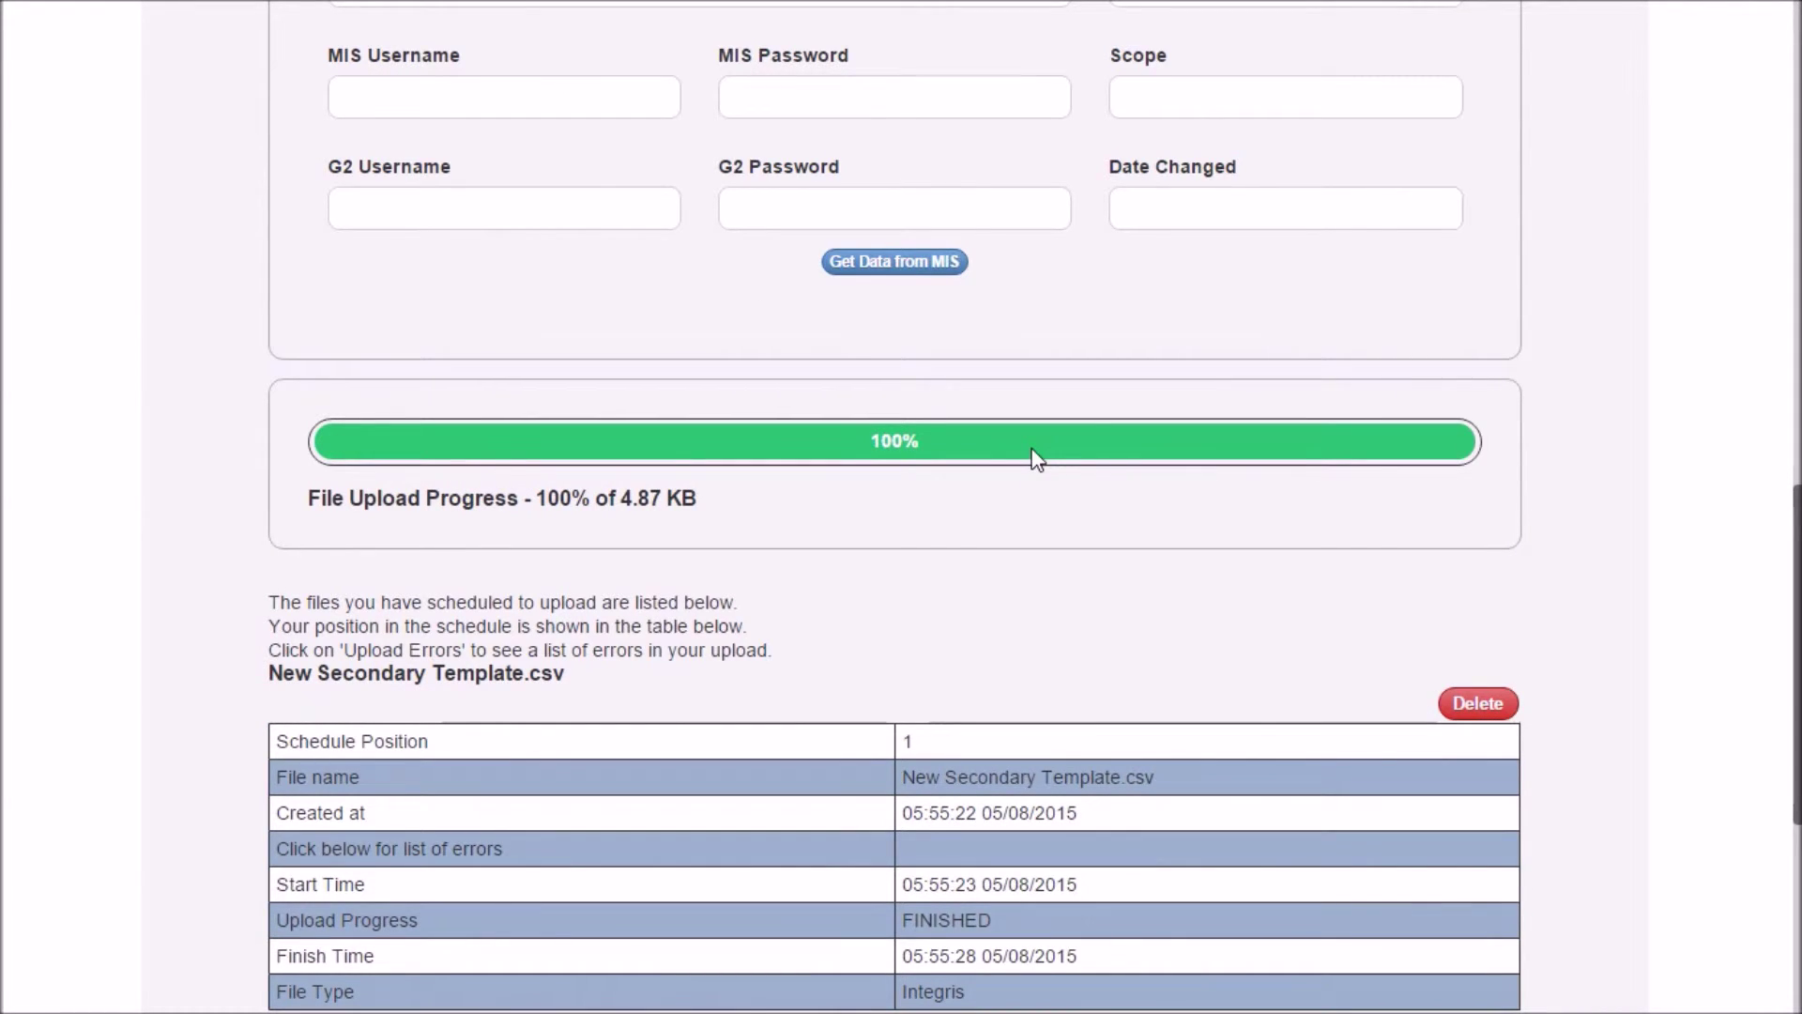
scroll(1035, 457, "down", 2)
left_click_drag(1005, 793, 899, 793)
left_click(899, 793)
- Review the uploaded records in the master list of parents and in the list of teachers
scroll(946, 751, "up", 15)
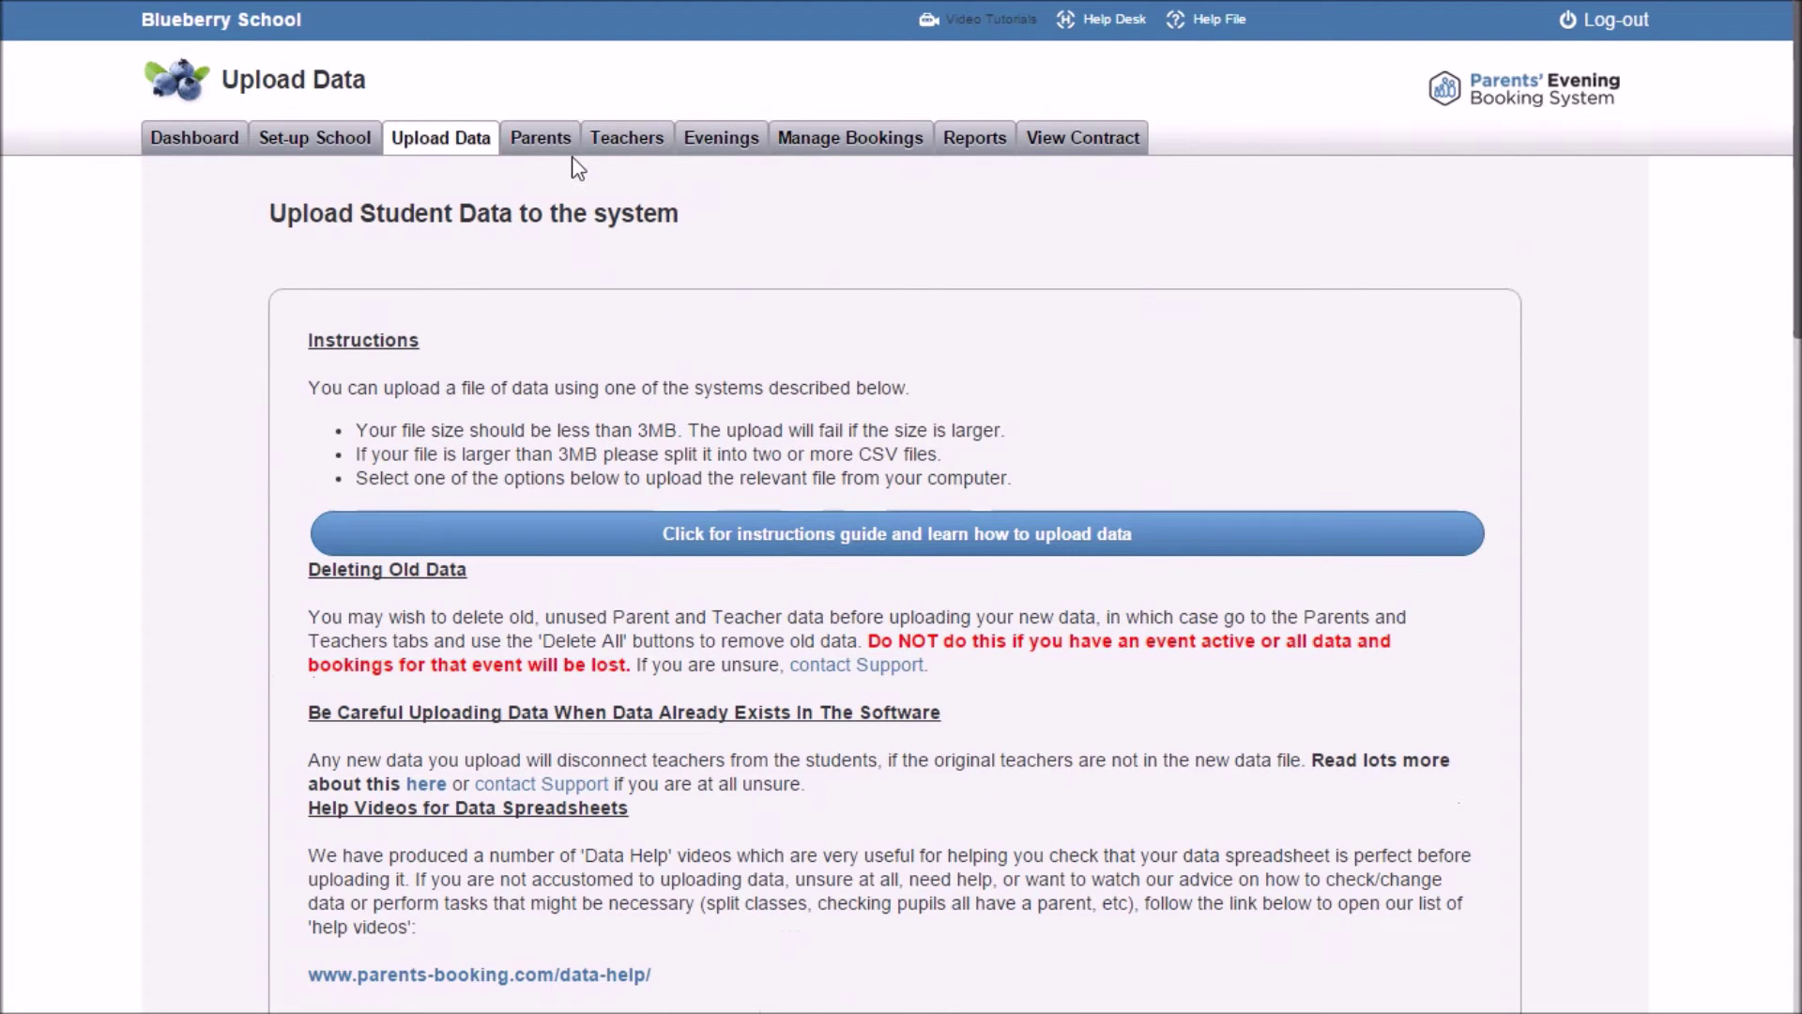
left_click(554, 141)
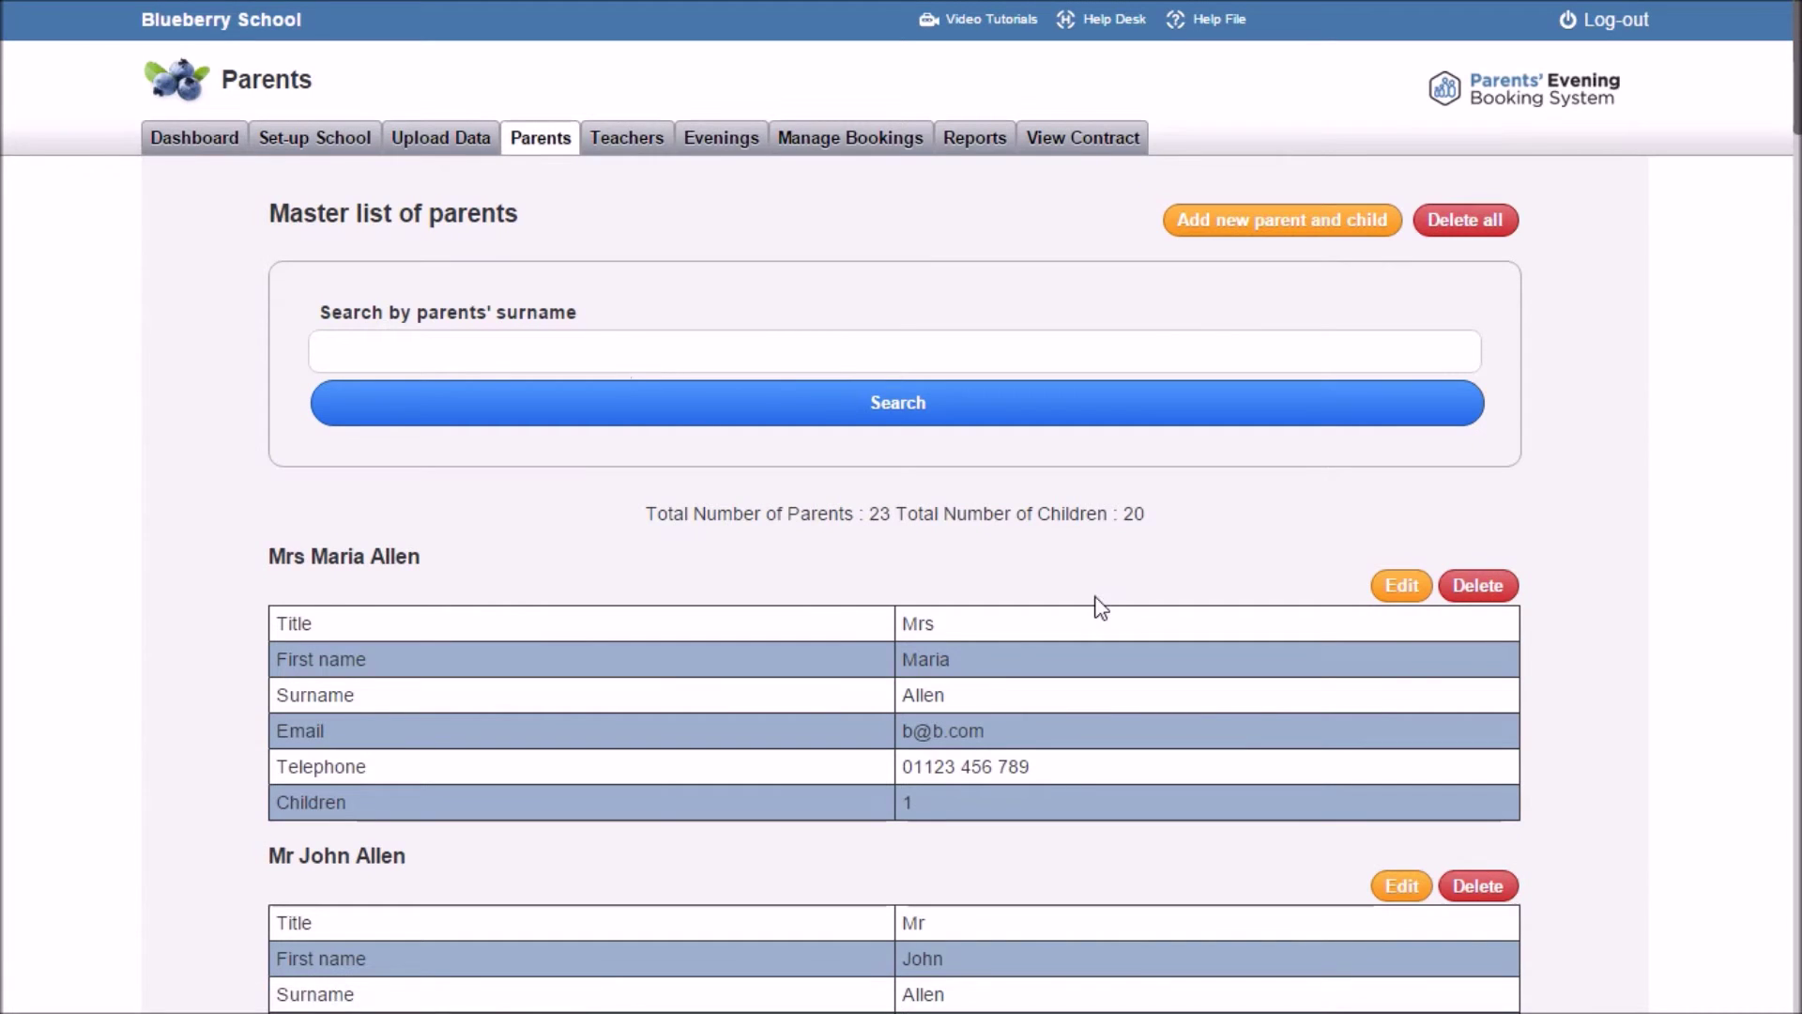
left_click(623, 142)
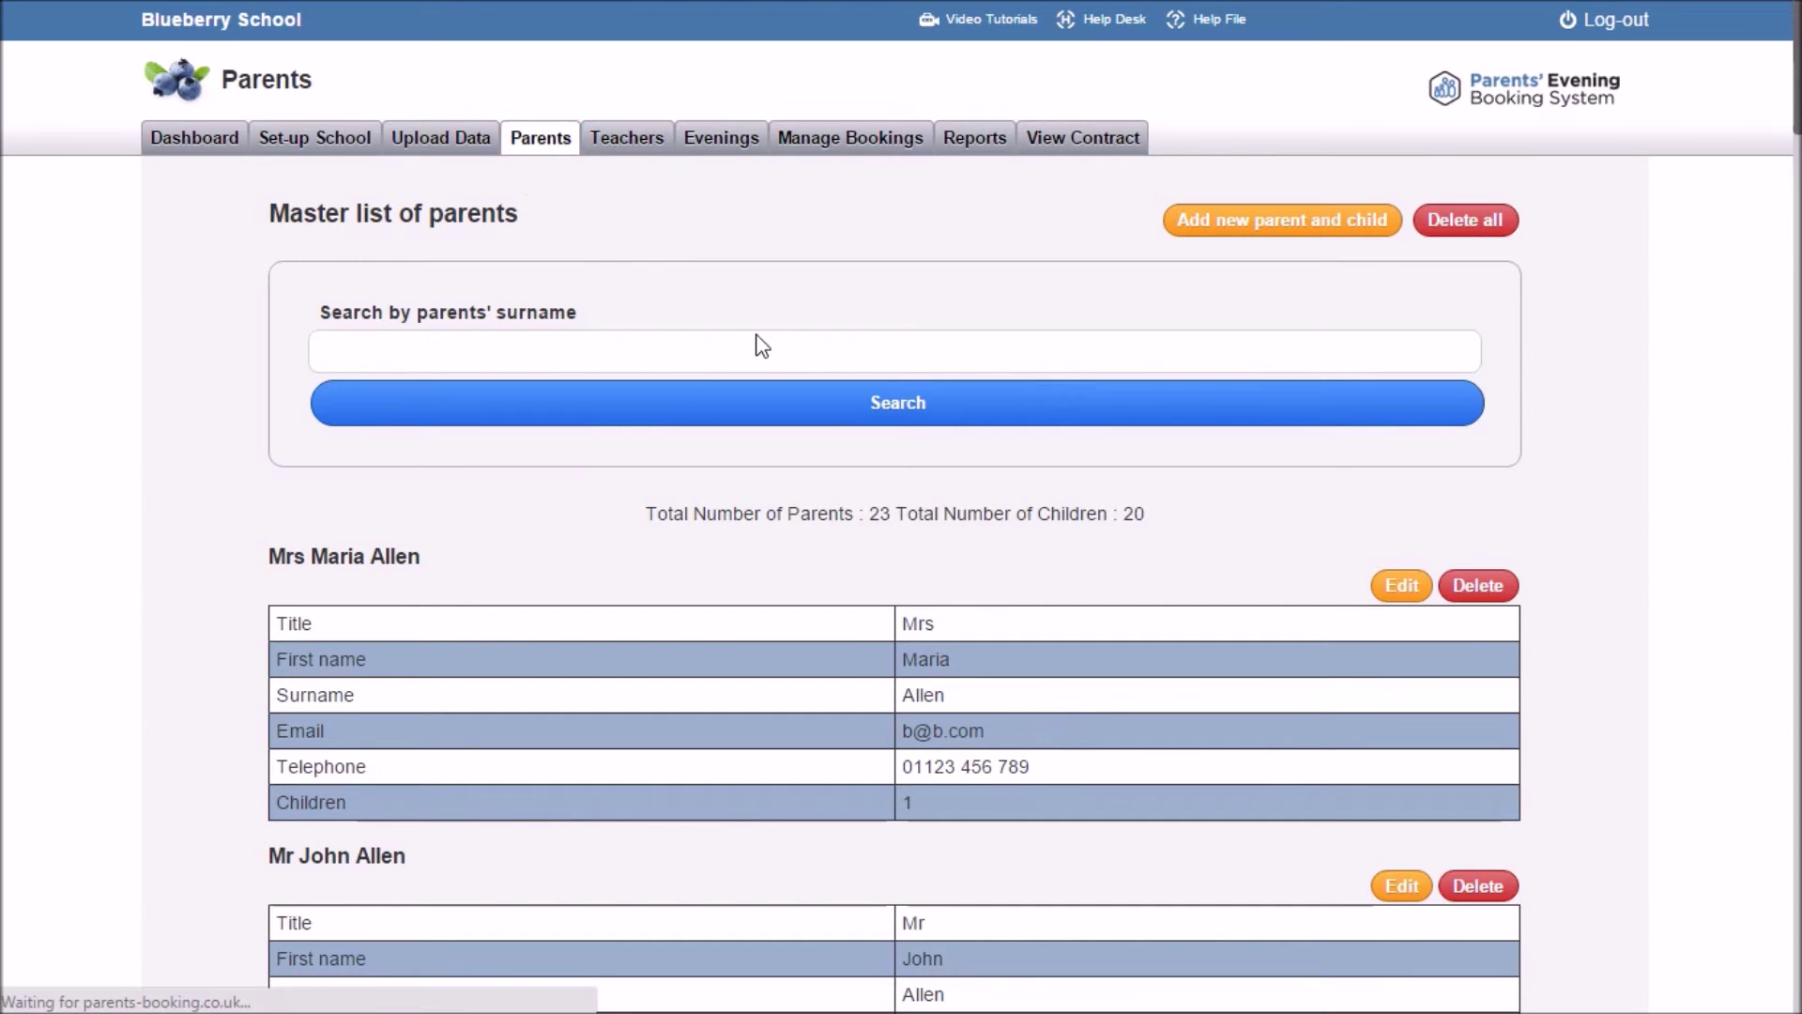
scroll(762, 375, "down", 12)
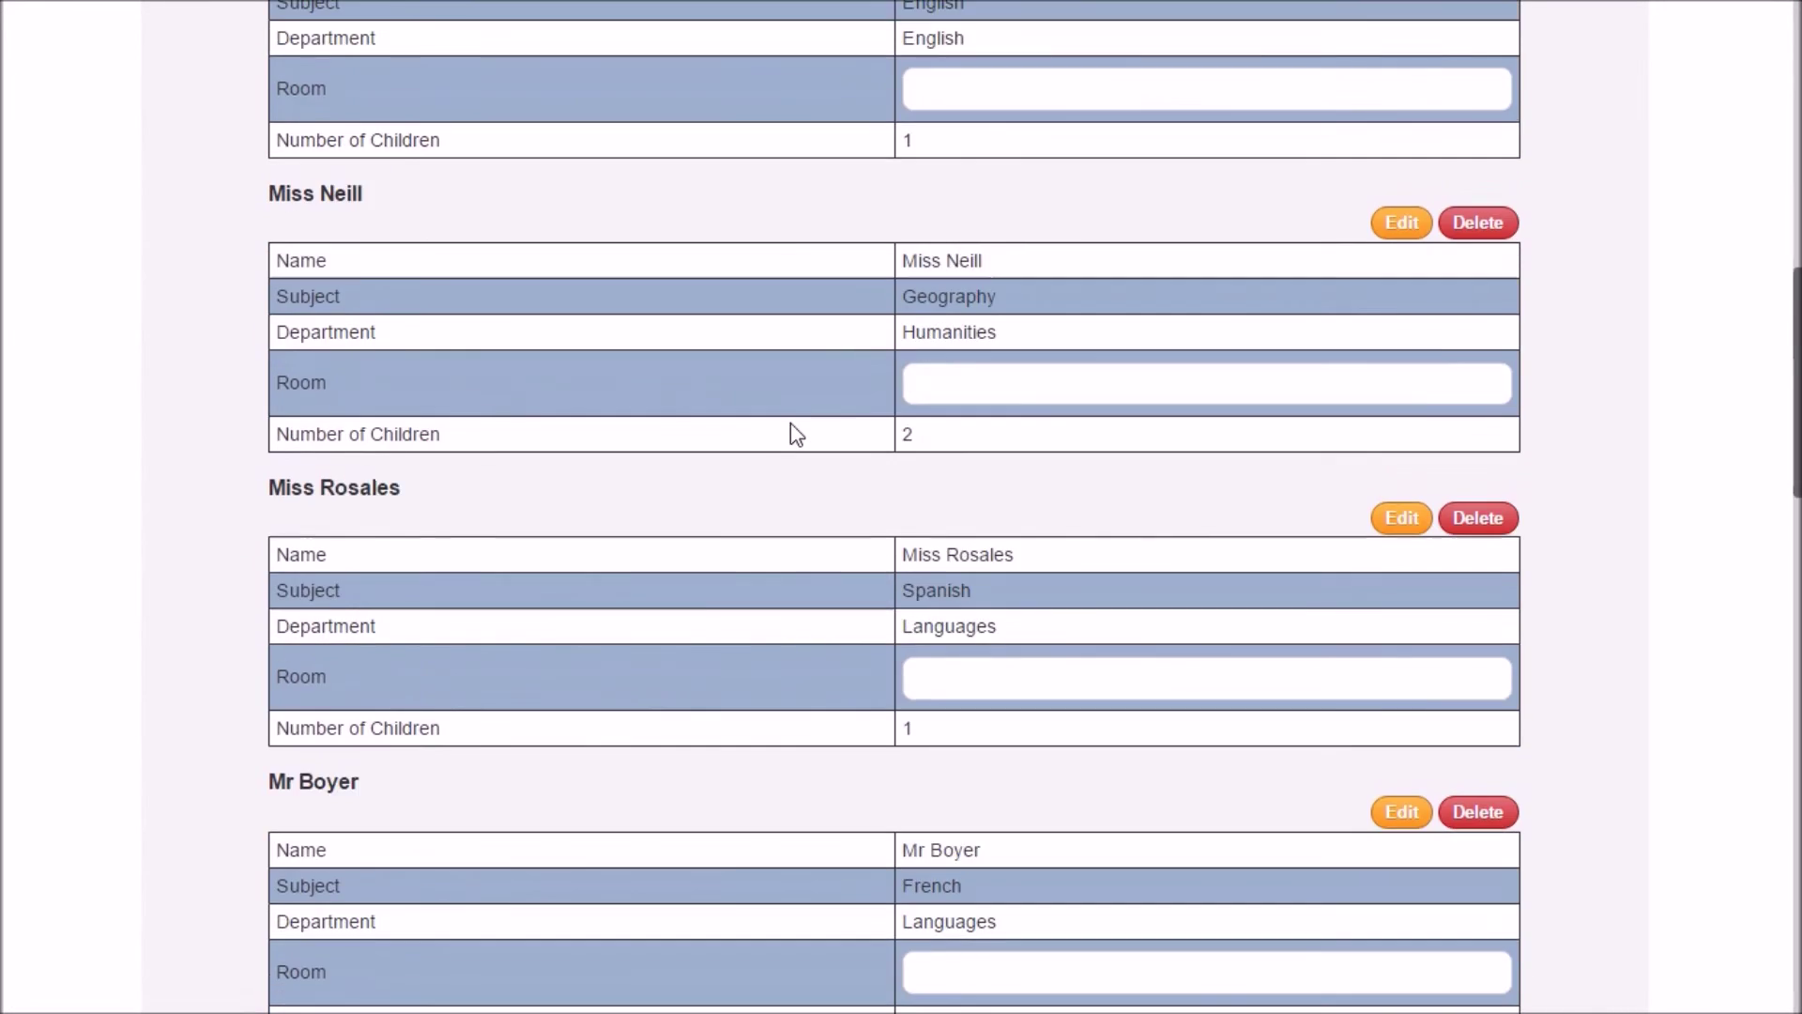
scroll(790, 423, "down", 18)
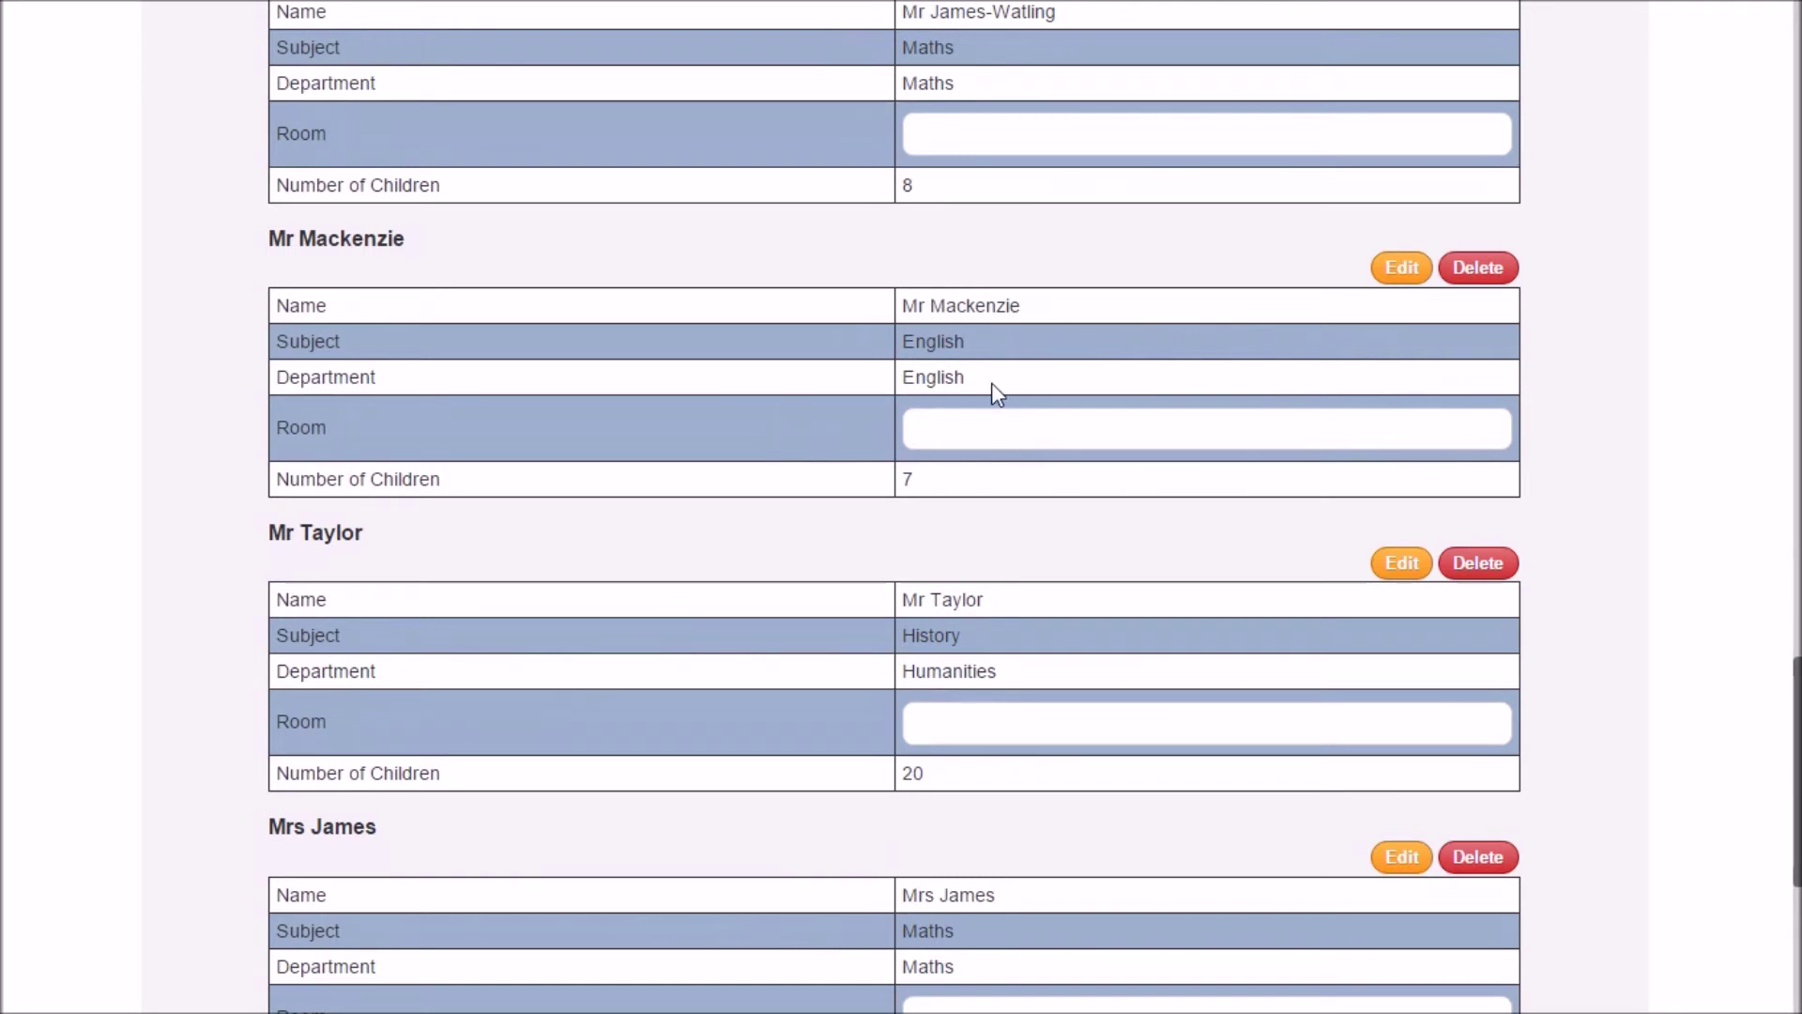
- Open the new 12/Eng/1 English teacher's record and check the class codes of the linked children
left_click(1404, 270)
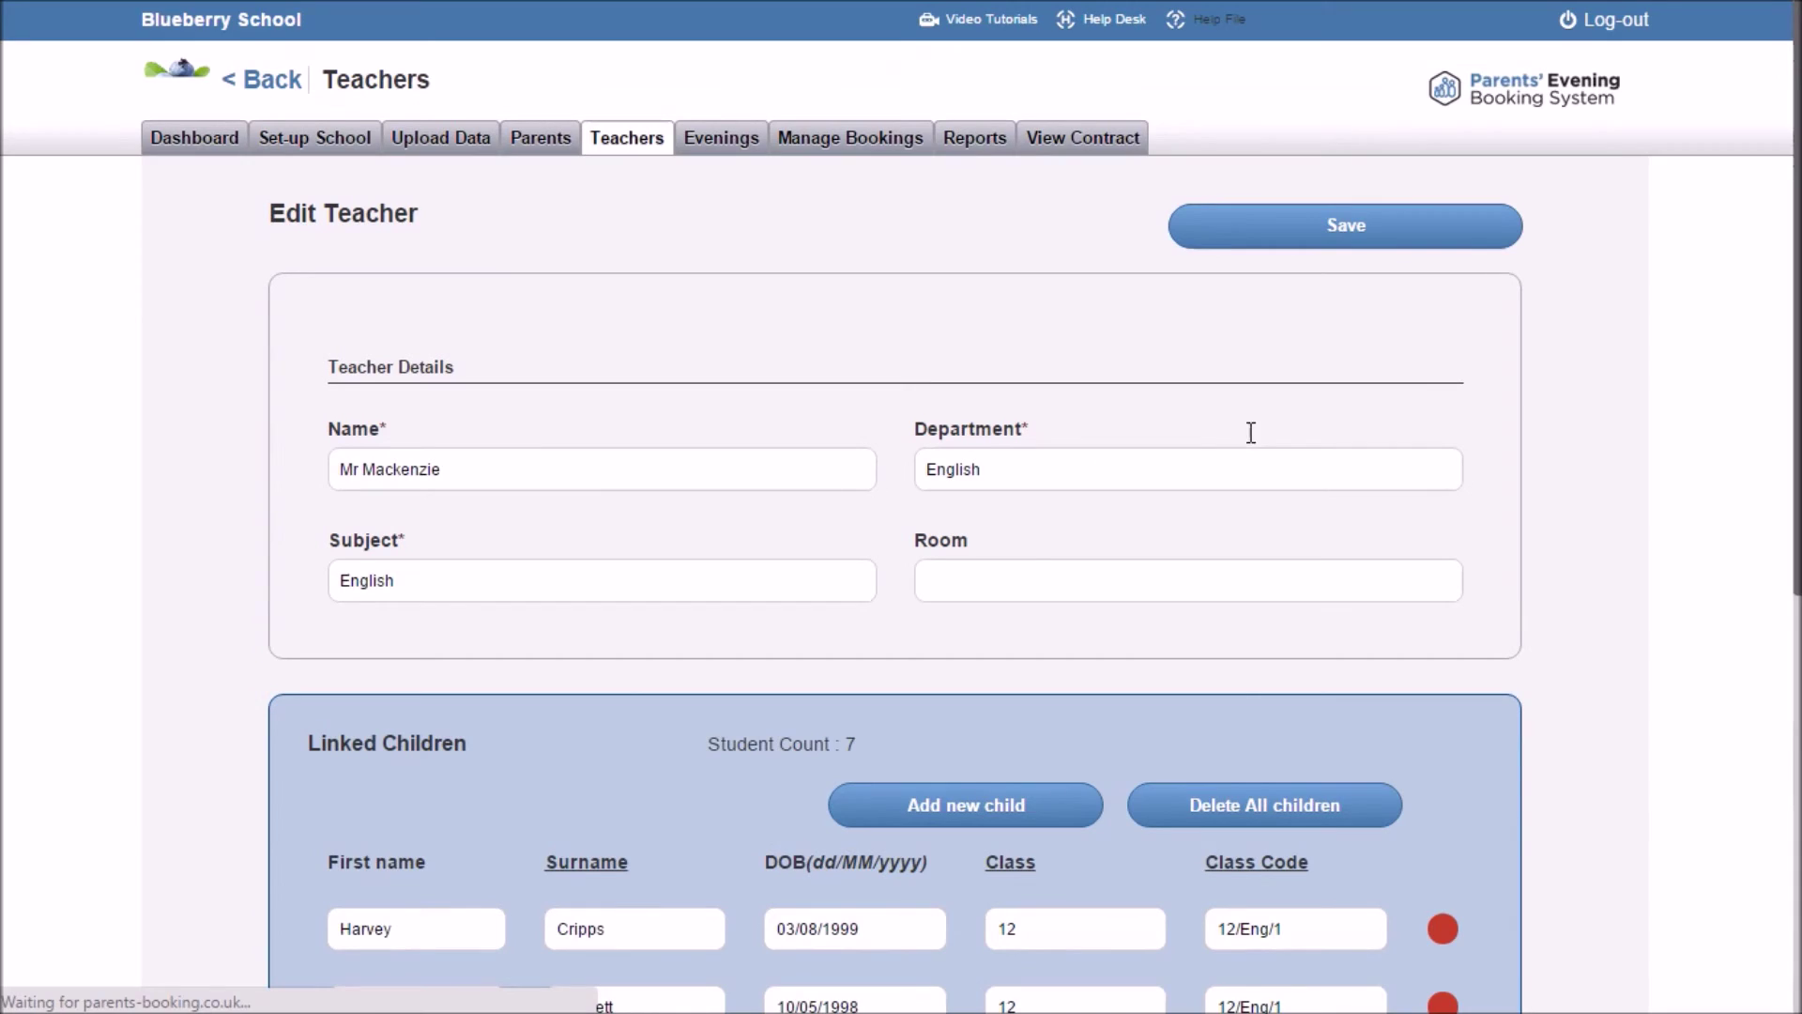
scroll(1026, 587, "down", 6)
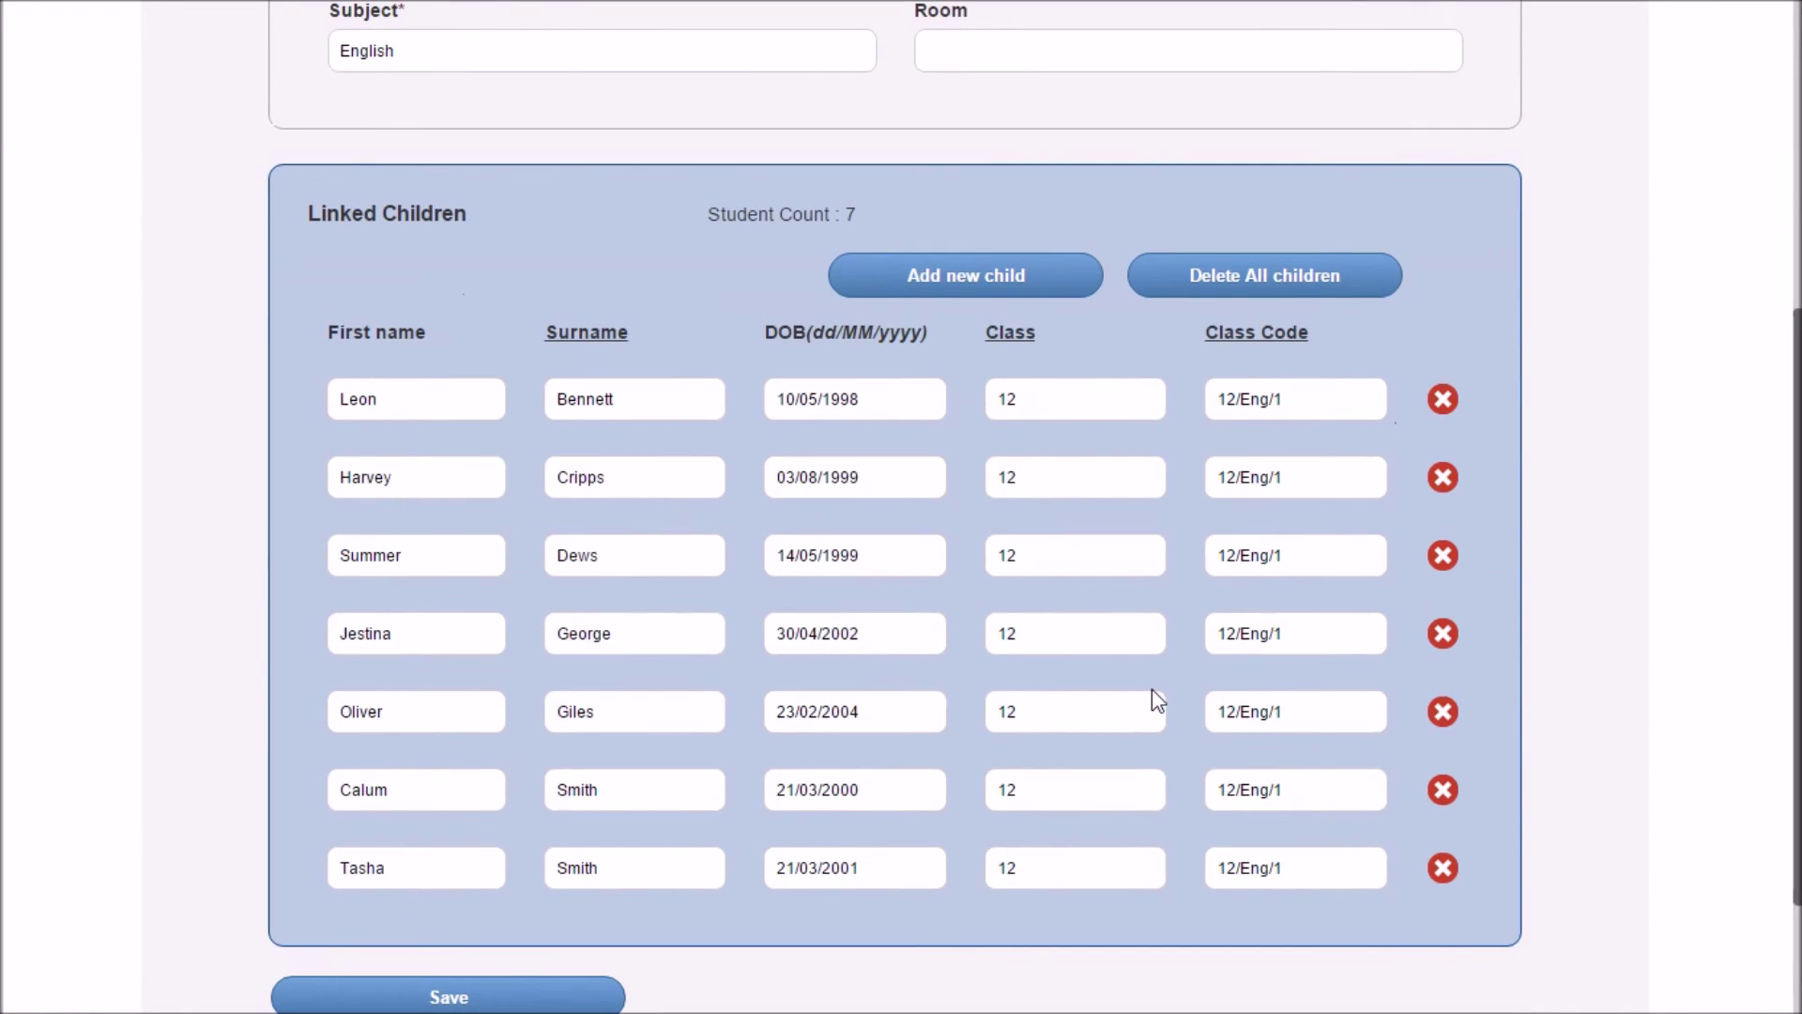
triple_click(1237, 402)
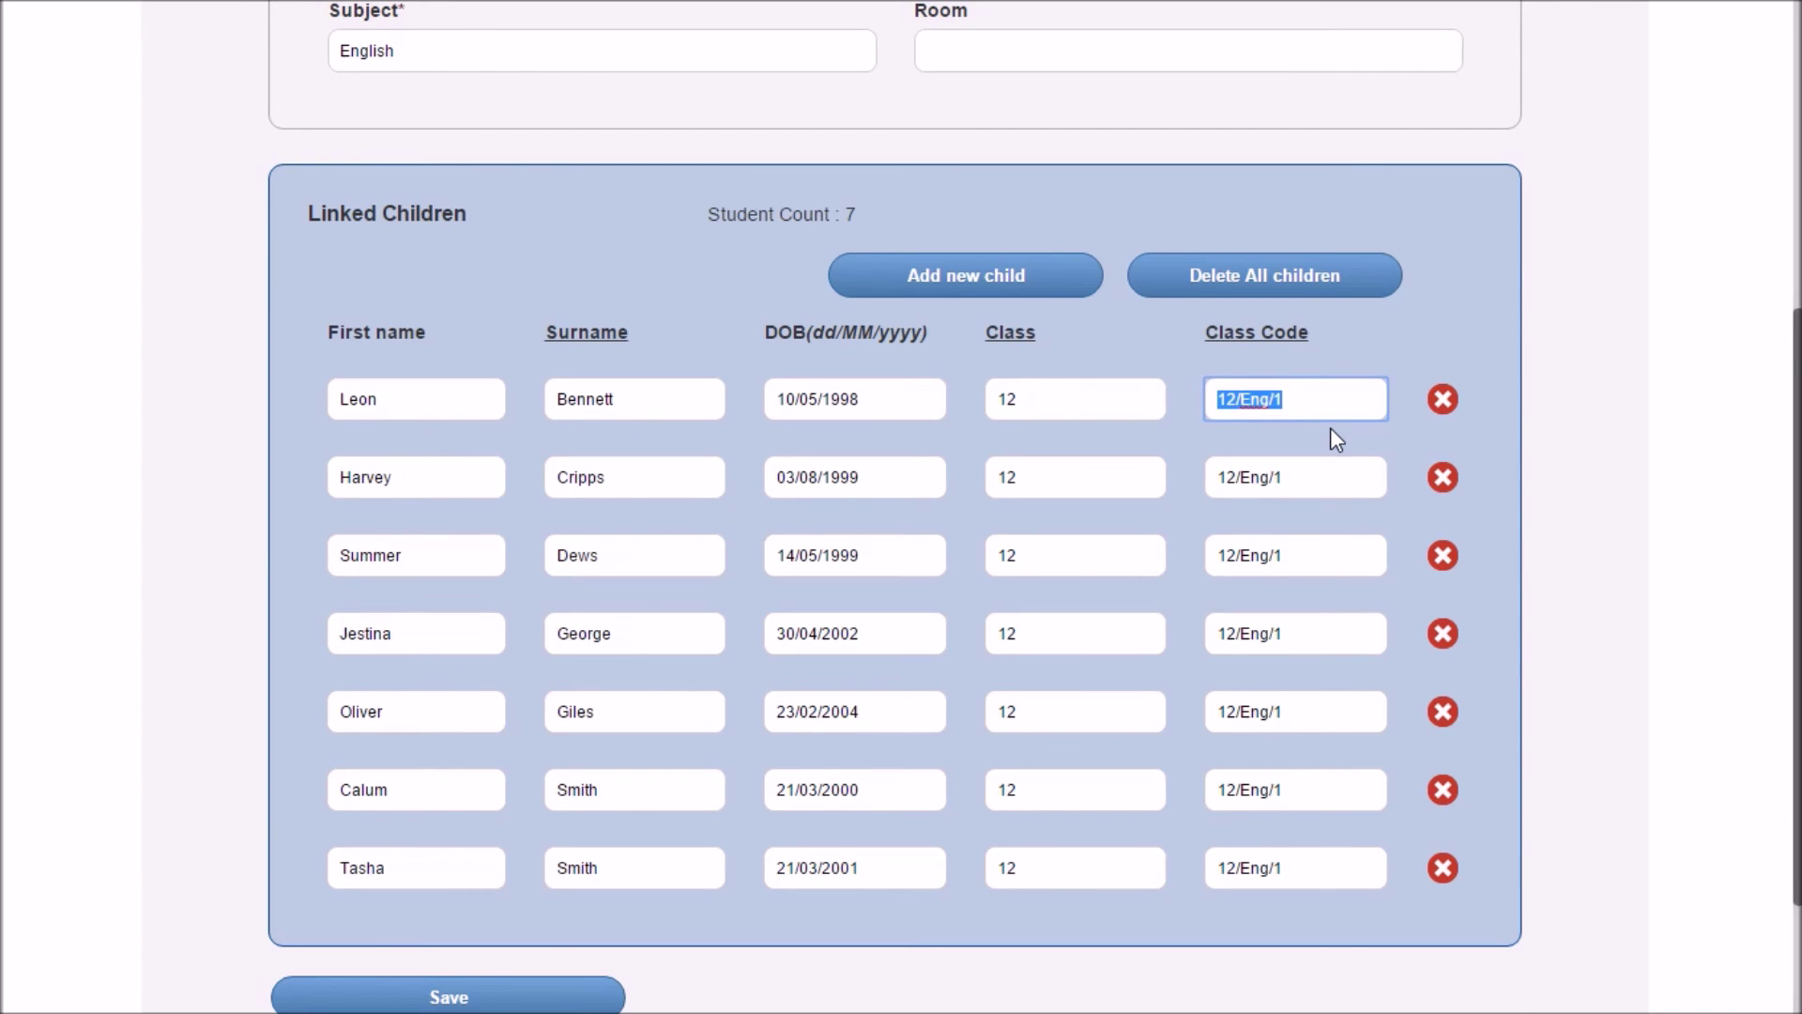
scroll(1331, 428, "up", 5)
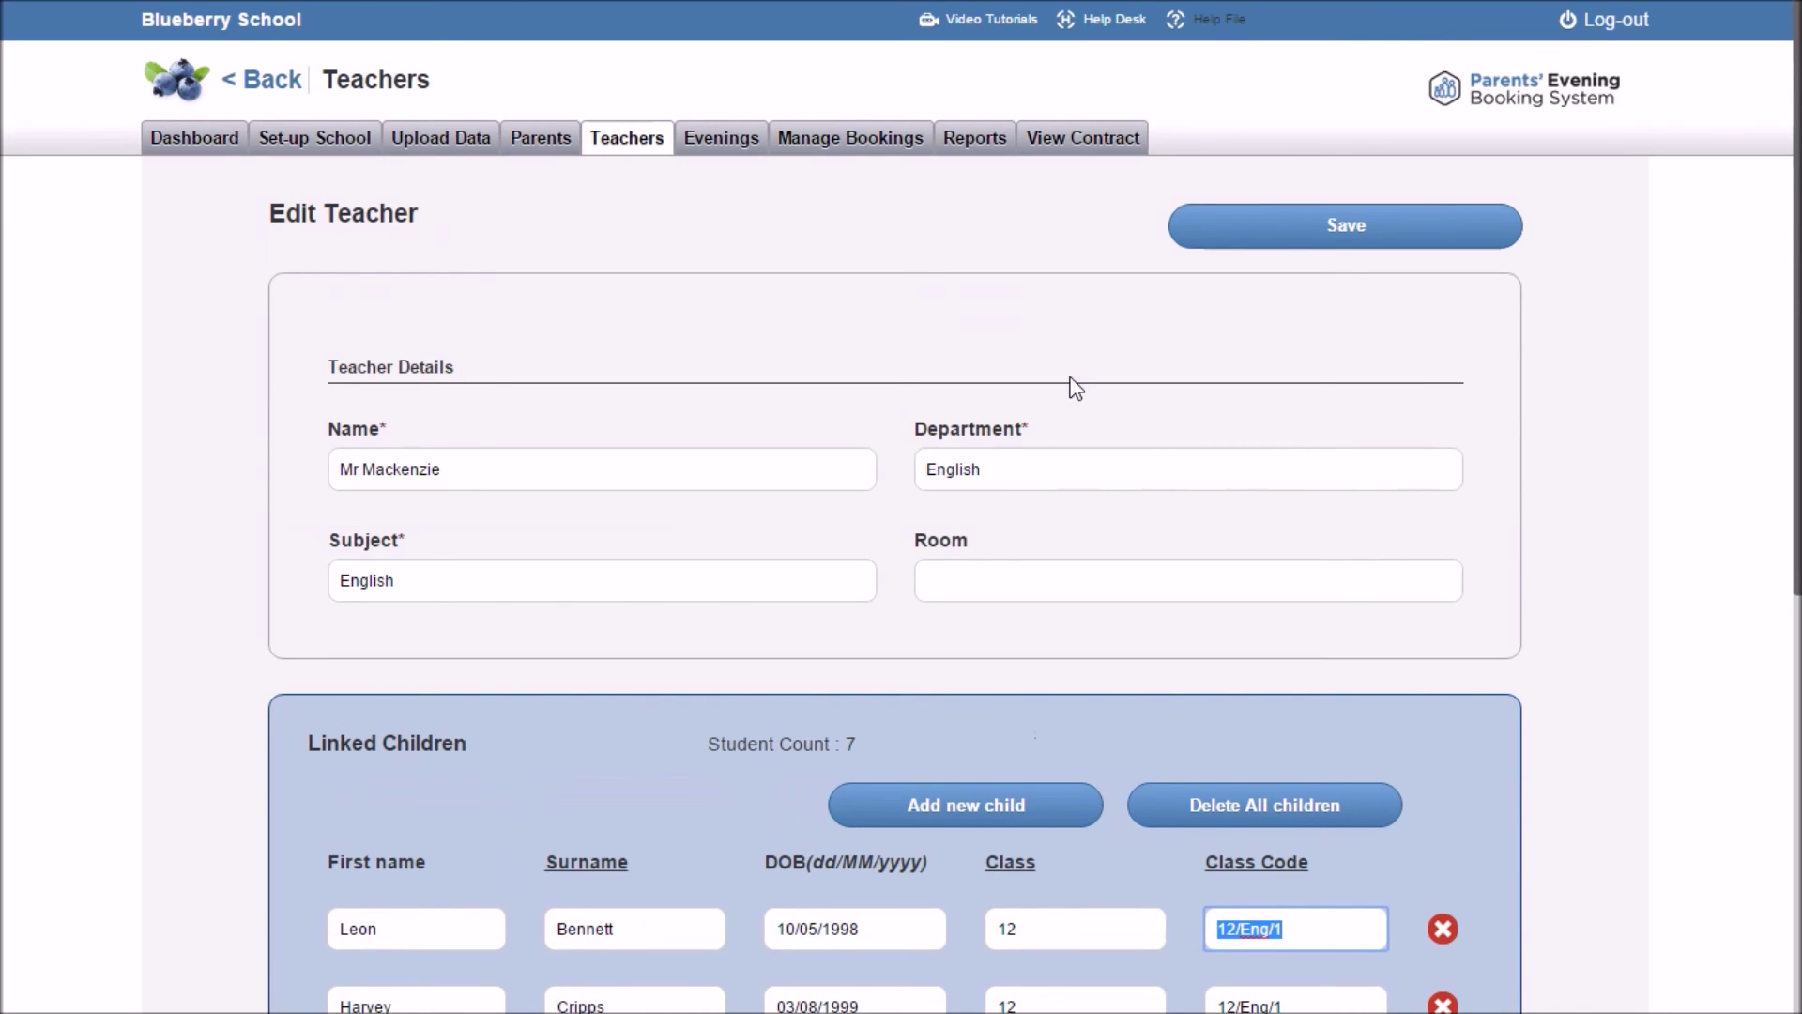